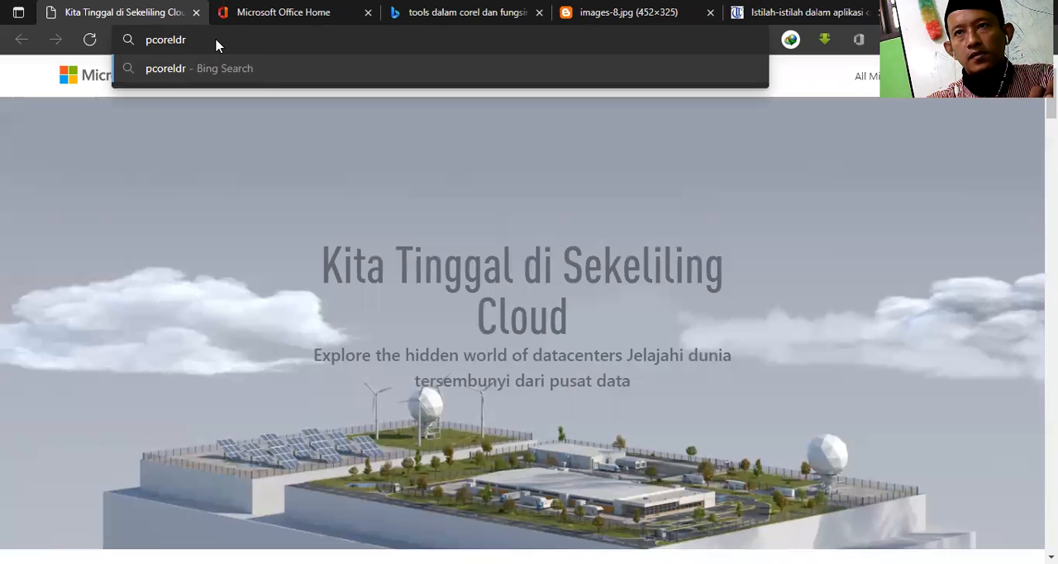
Step: Clear the mistyped query and search the web for "coreldraw"
key(BackSpace)
key(BackSpace)
key(BackSpace)
key(BackSpace)
key(BackSpace)
key(BackSpace)
key(BackSpace)
key(BackSpace)
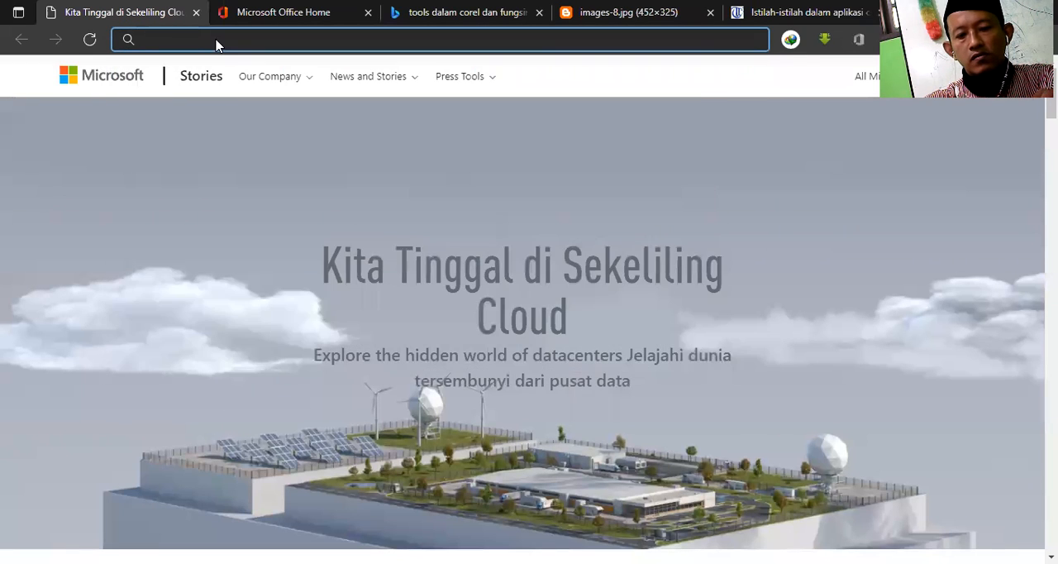
text(corel)
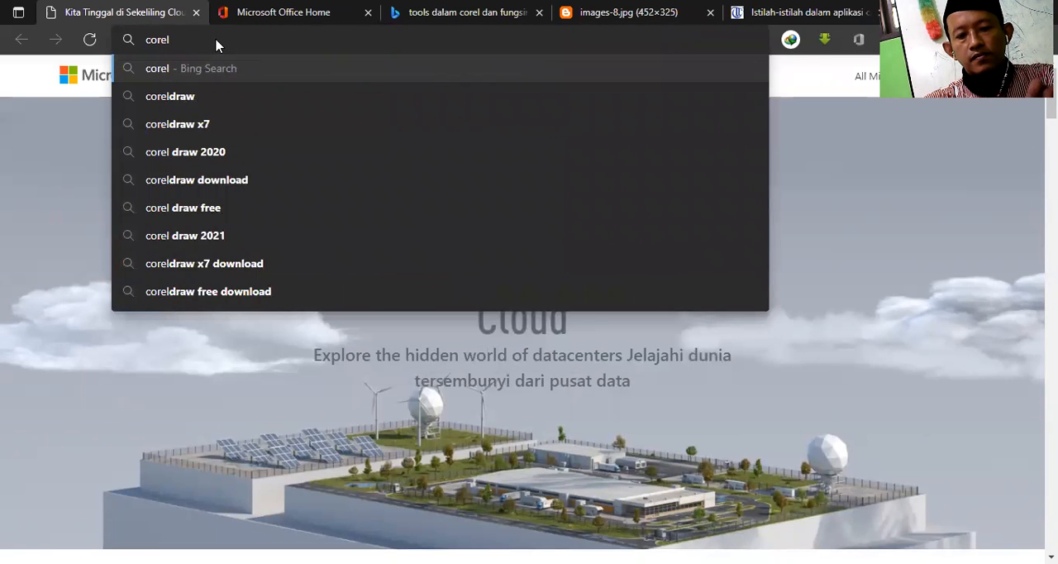
text(draw)
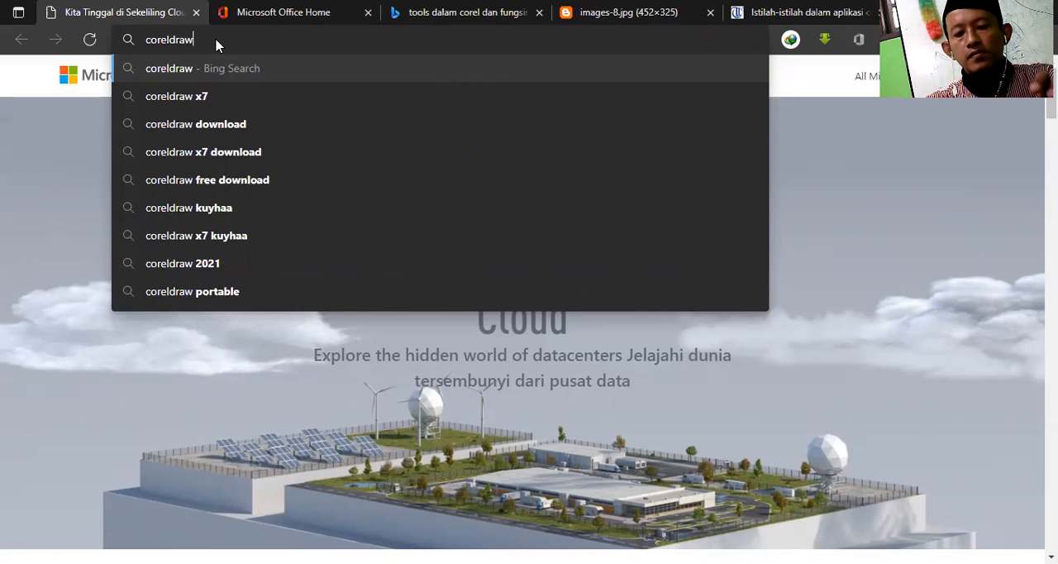
key(Return)
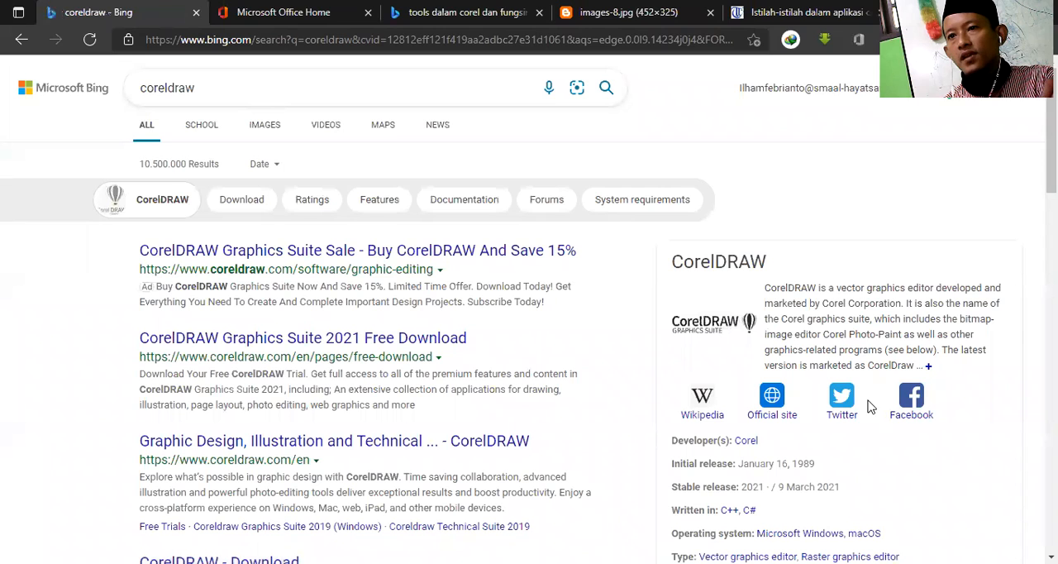
Step: Open the CorelDRAW Wikipedia article from the search results and change it to the Indonesian version
click(705, 414)
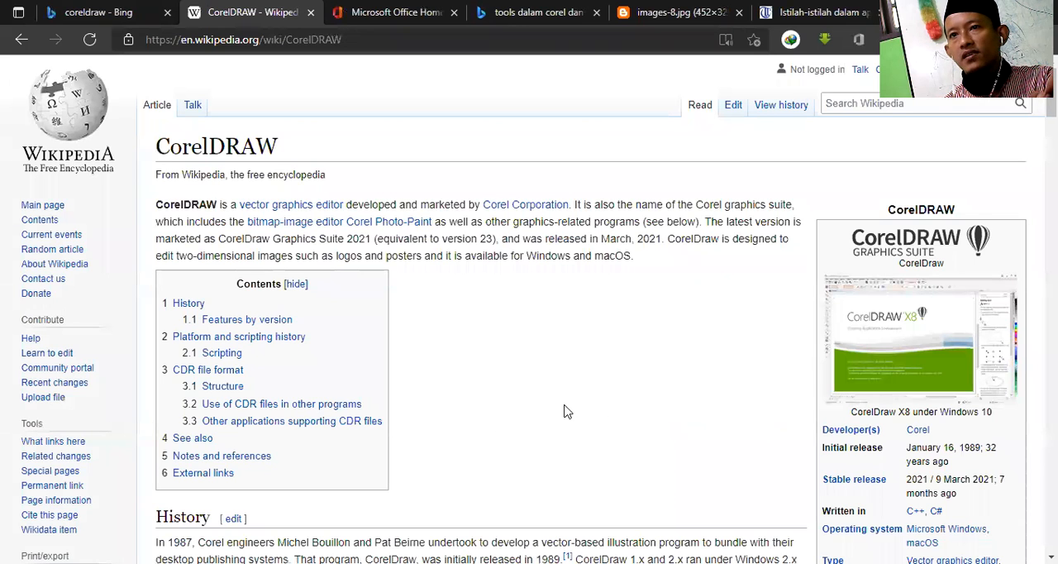
scroll(83, 401, down, 3)
scroll(82, 401, down, 3)
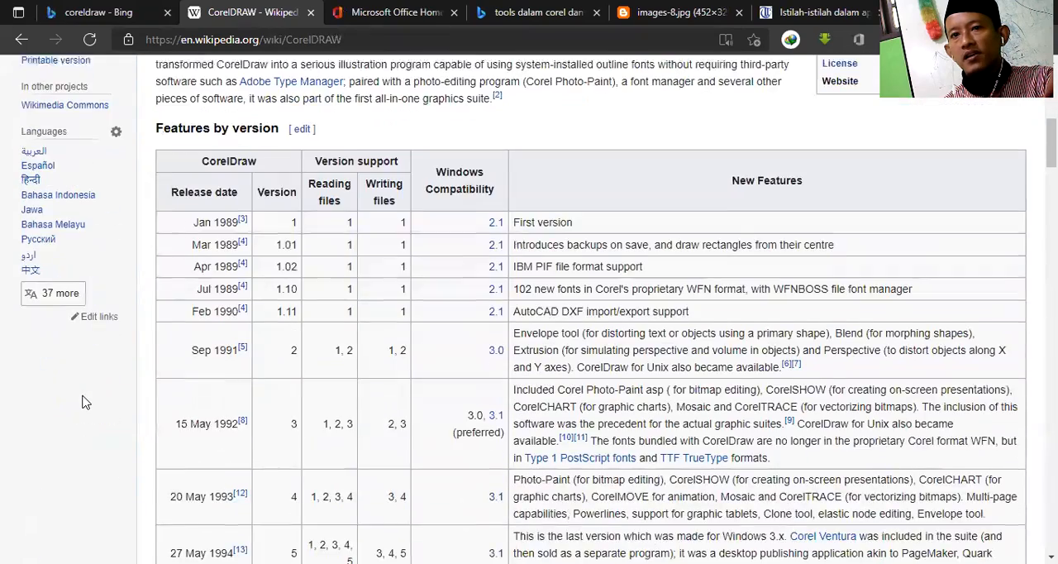
click(77, 191)
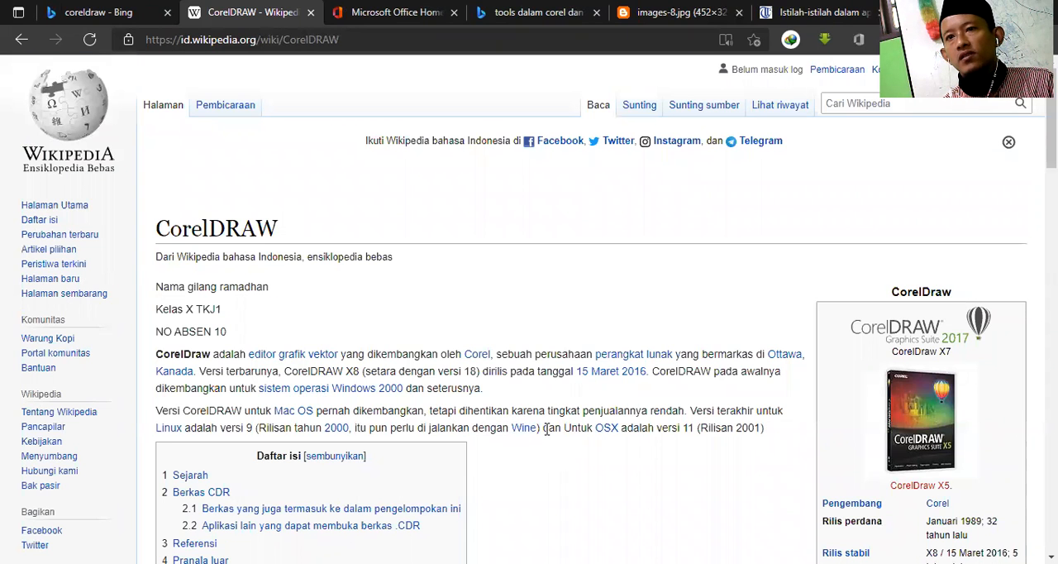
Step: Read through the CorelDRAW article's introduction, Sejarah version table and Berkas CDR section
scroll(548, 433, down, 1)
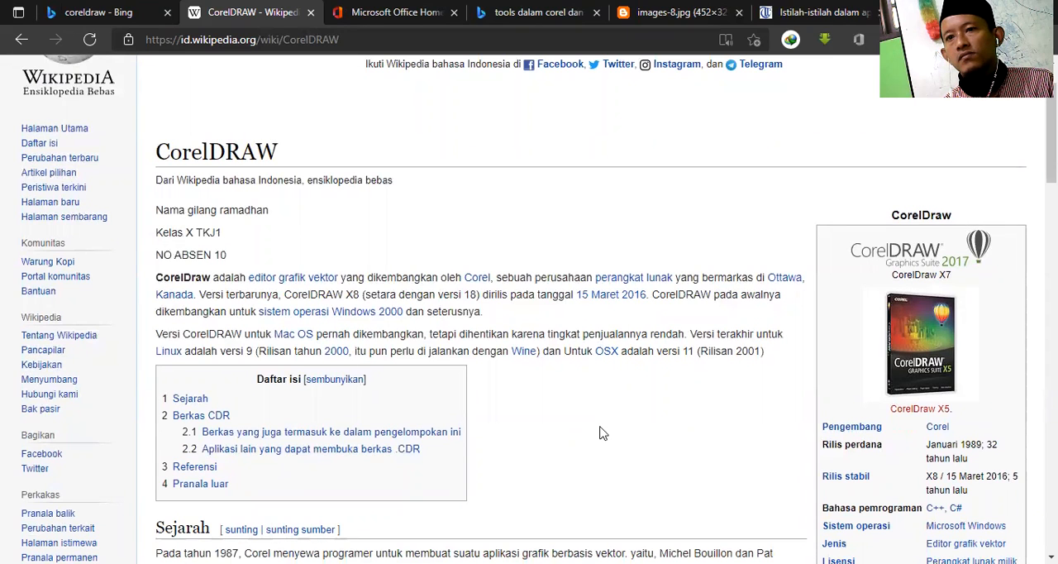
scroll(601, 433, down, 2)
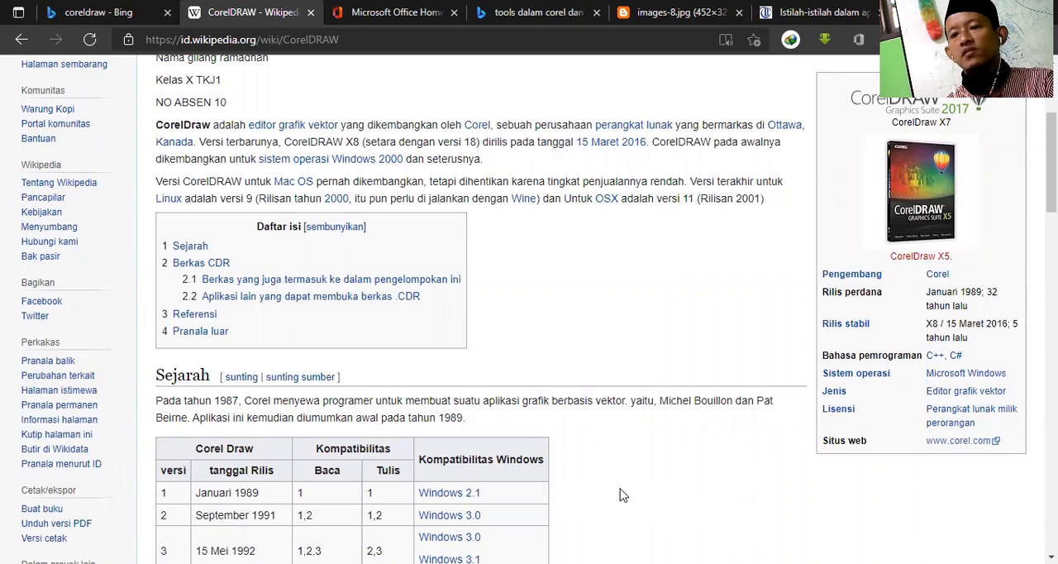
scroll(618, 495, down, 2)
scroll(604, 475, down, 9)
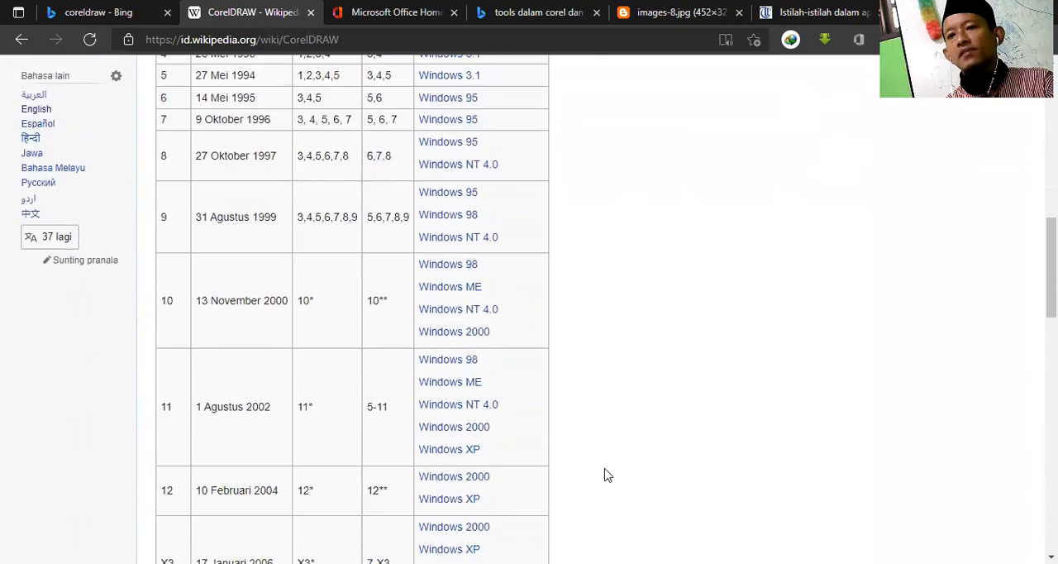
scroll(604, 474, down, 2)
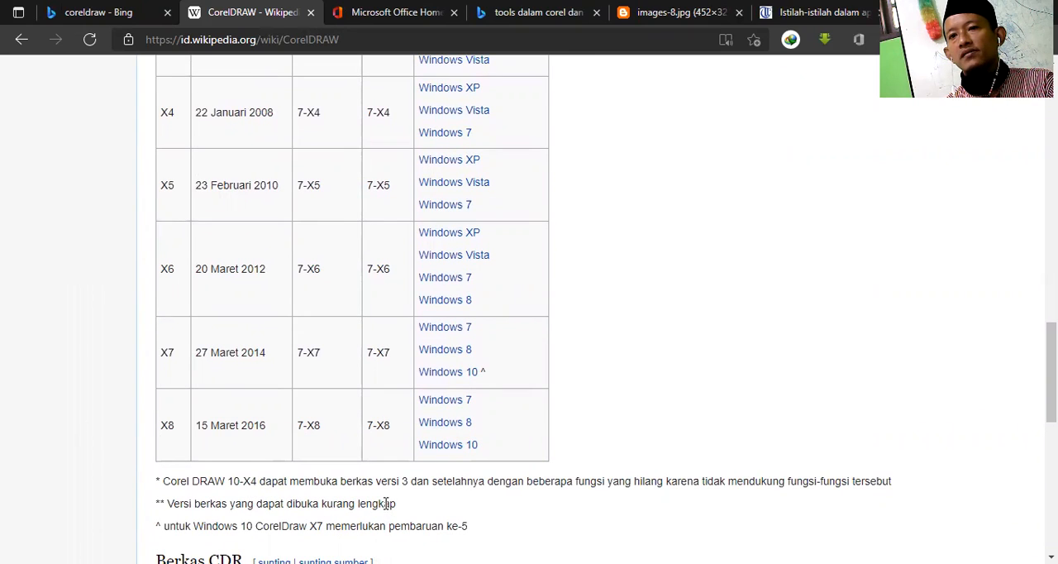
scroll(595, 488, up, 1)
scroll(594, 488, down, 1)
scroll(595, 488, down, 1)
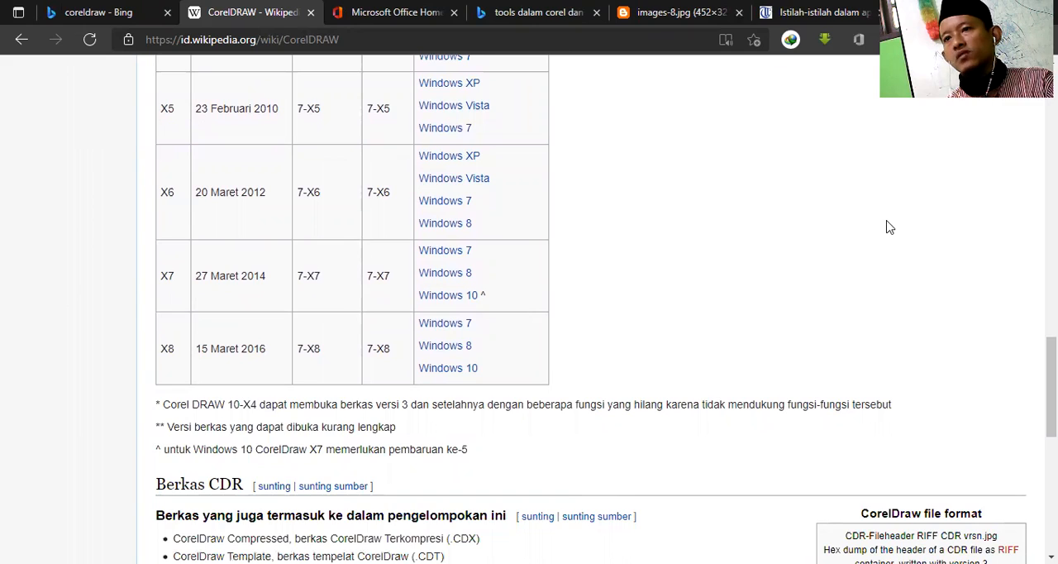
scroll(656, 213, up, 12)
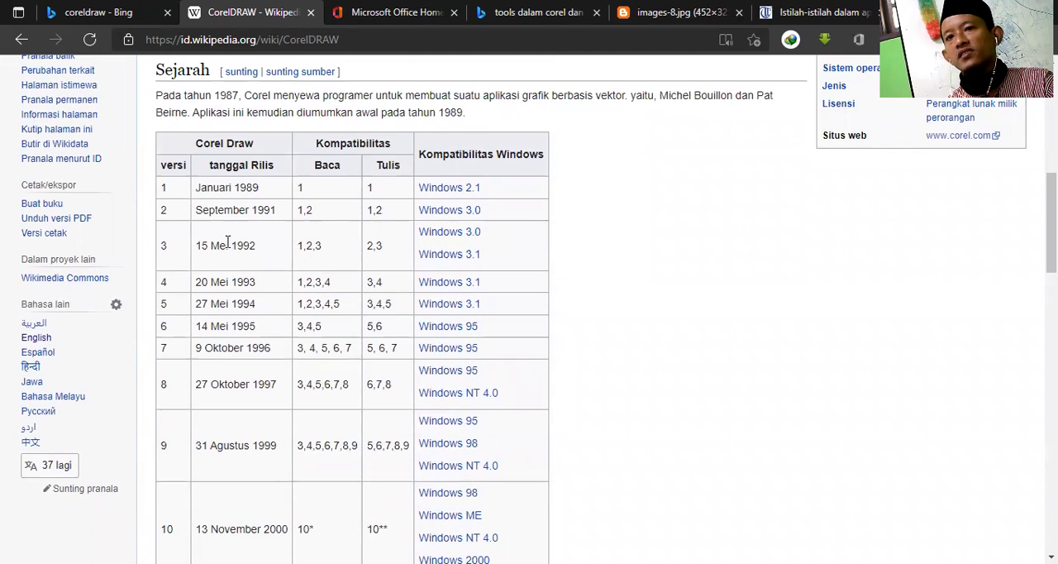
scroll(223, 310, down, 3)
scroll(223, 310, up, 2)
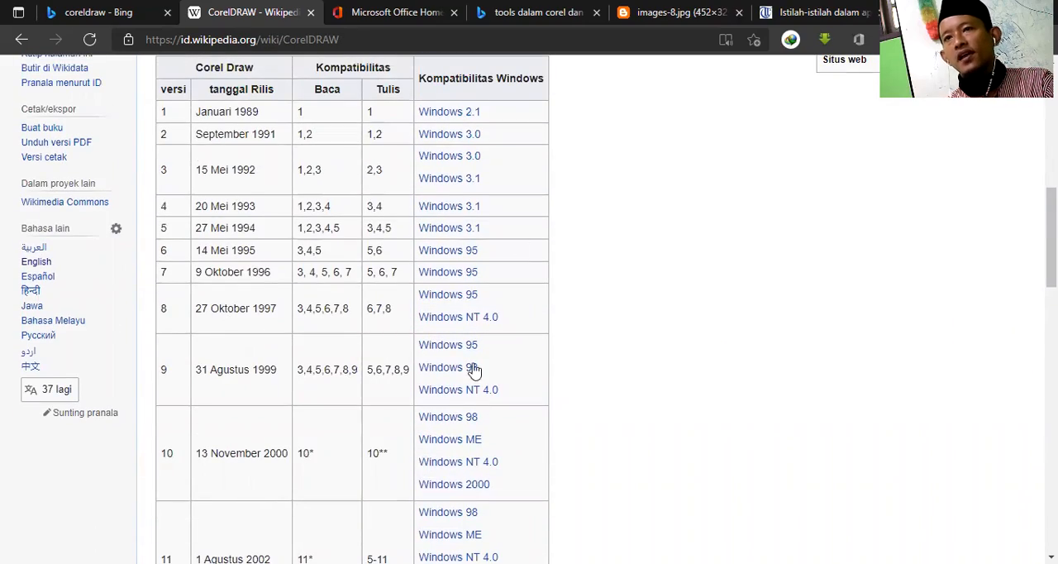
scroll(472, 371, up, 4)
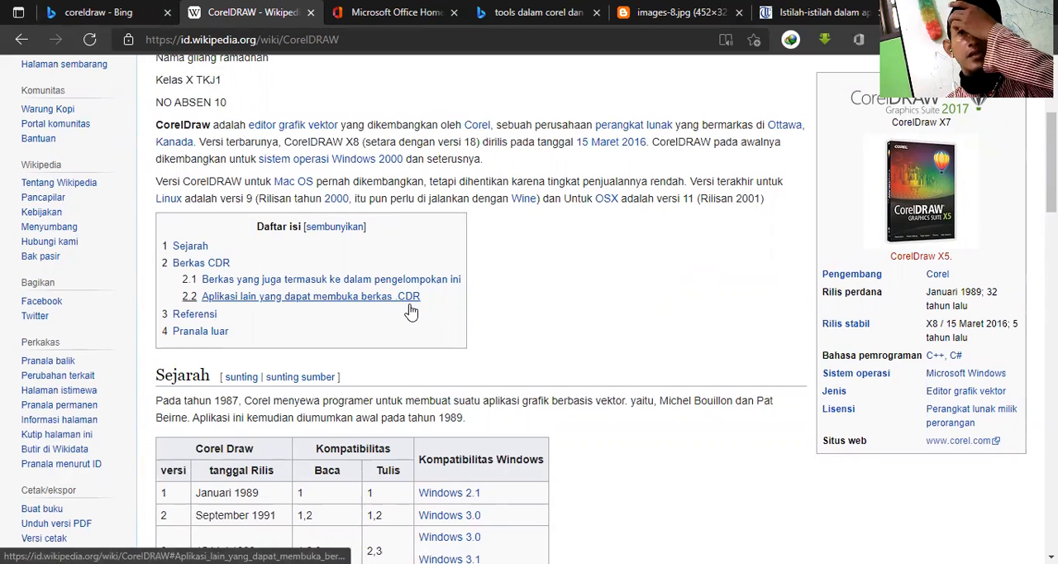
scroll(625, 306, down, 4)
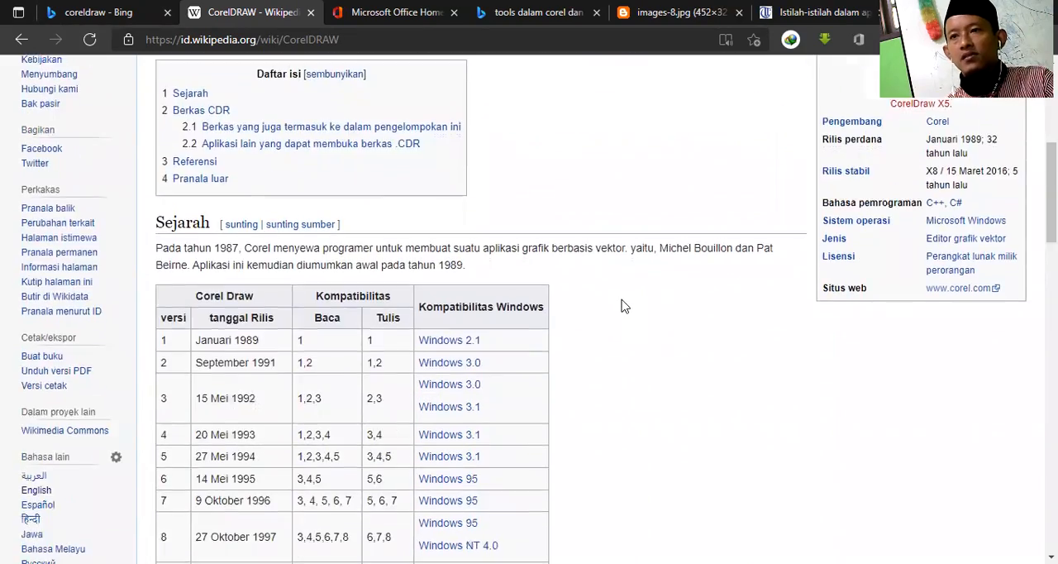
scroll(624, 307, down, 13)
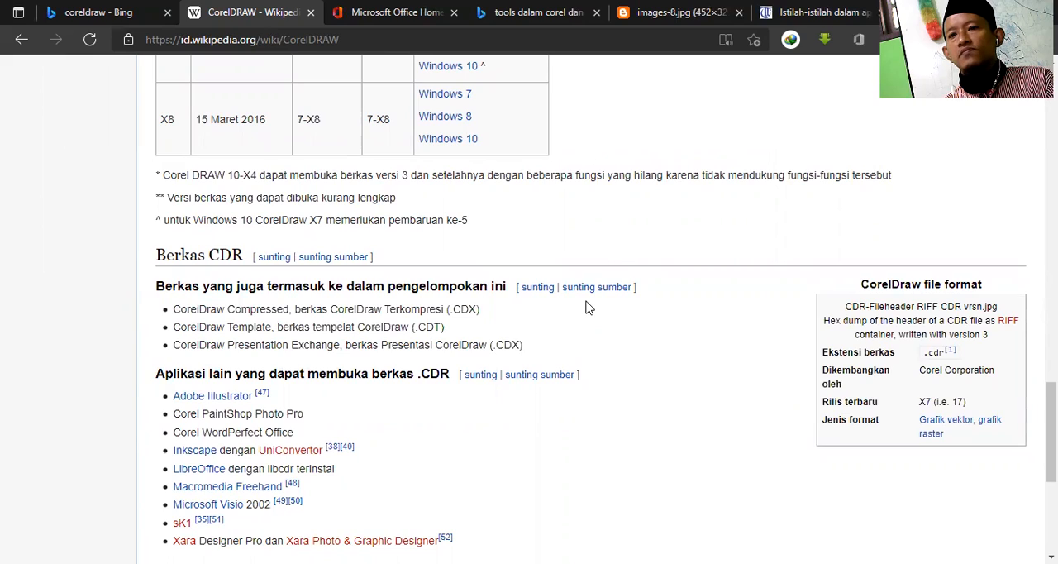
scroll(585, 308, up, 15)
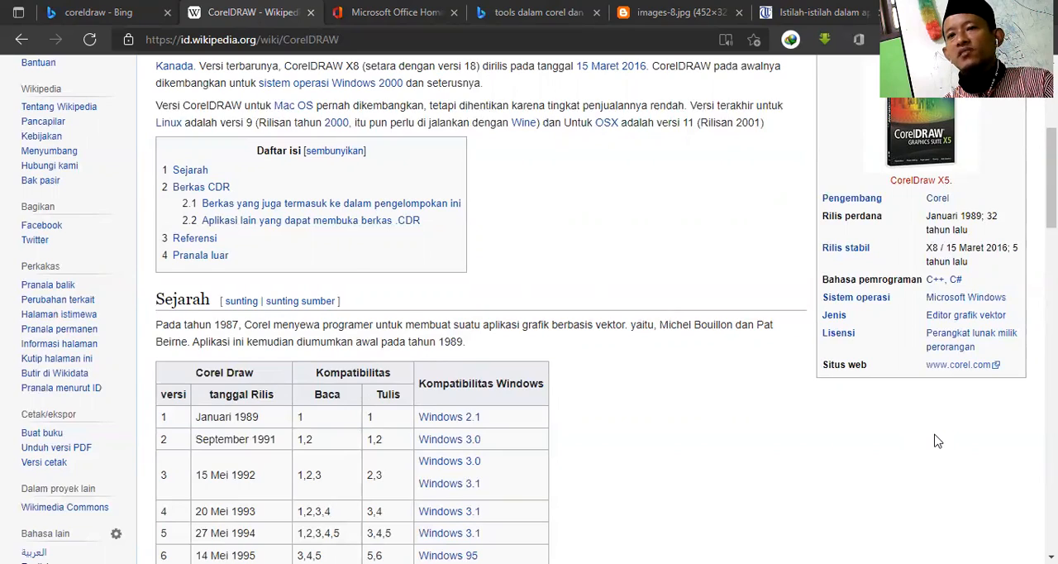
Step: Examine the release dates, read/write file compatibility and Windows compatibility of the CorelDRAW versions in the Sejarah table
scroll(350, 266, down, 7)
scroll(350, 266, down, 6)
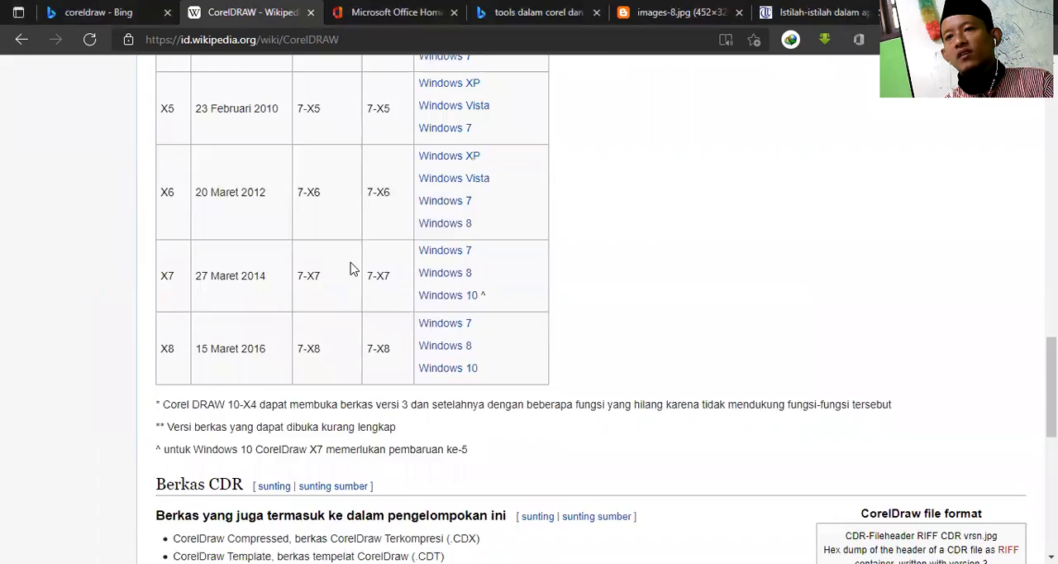
scroll(350, 268, up, 10)
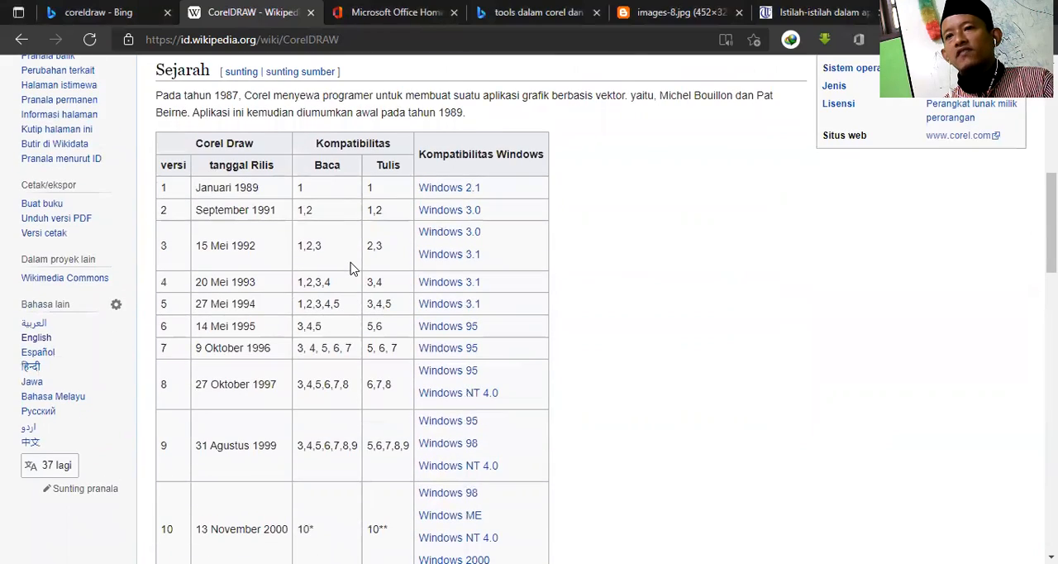
scroll(592, 289, down, 6)
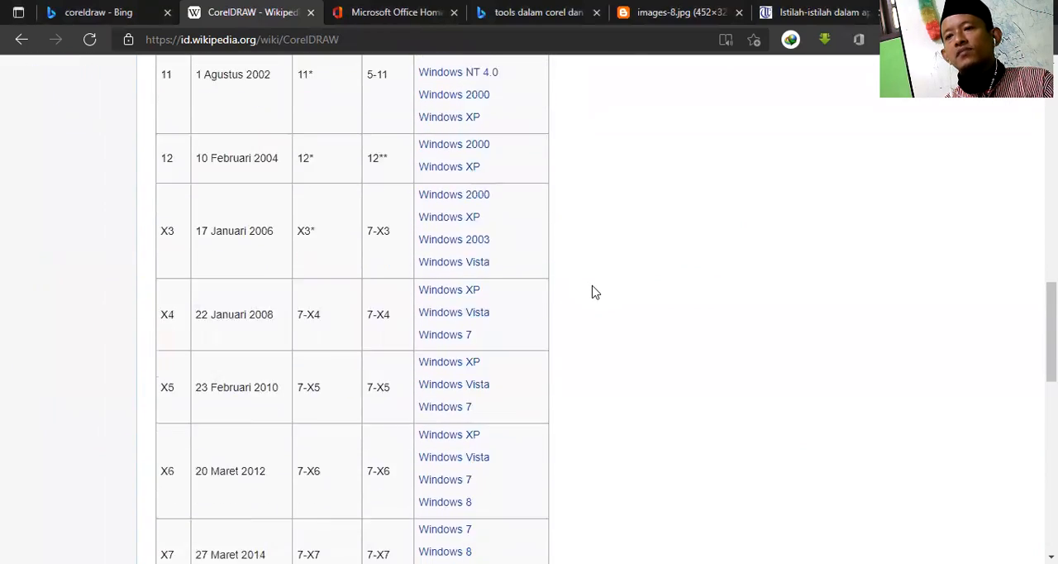
scroll(592, 292, down, 2)
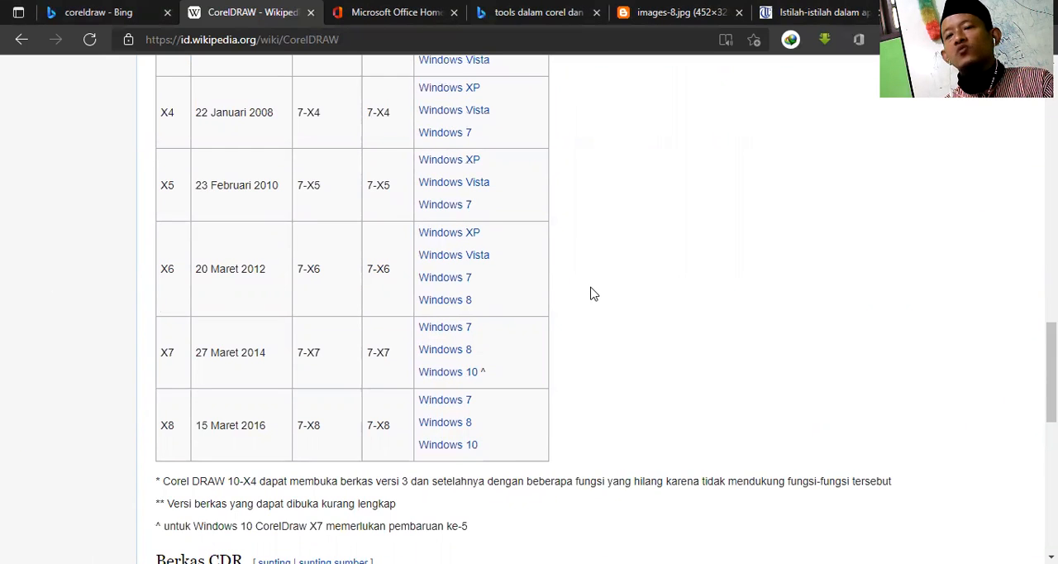
scroll(592, 293, up, 3)
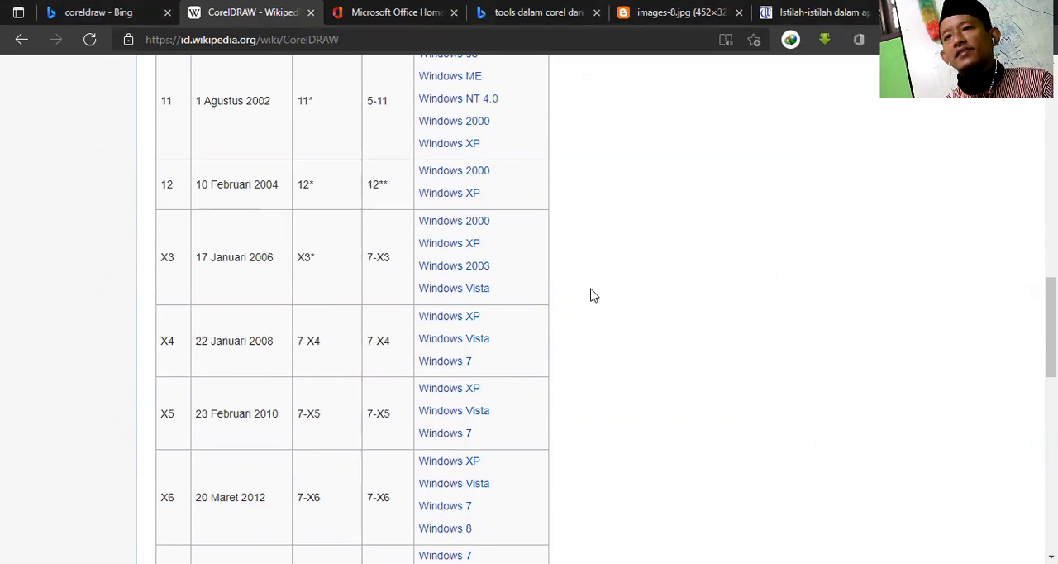
scroll(592, 295, up, 2)
scroll(590, 295, down, 5)
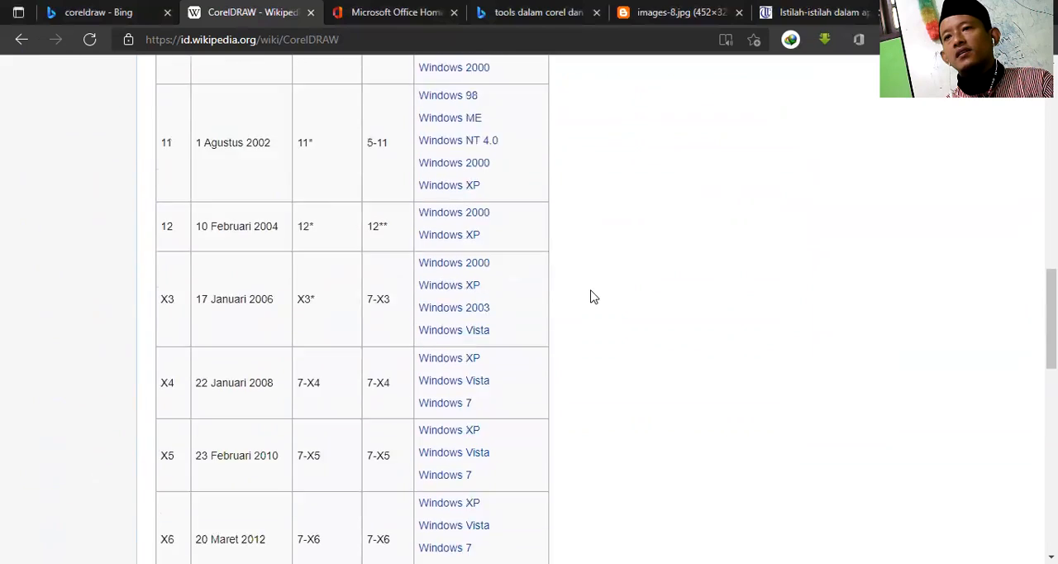
scroll(586, 315, up, 10)
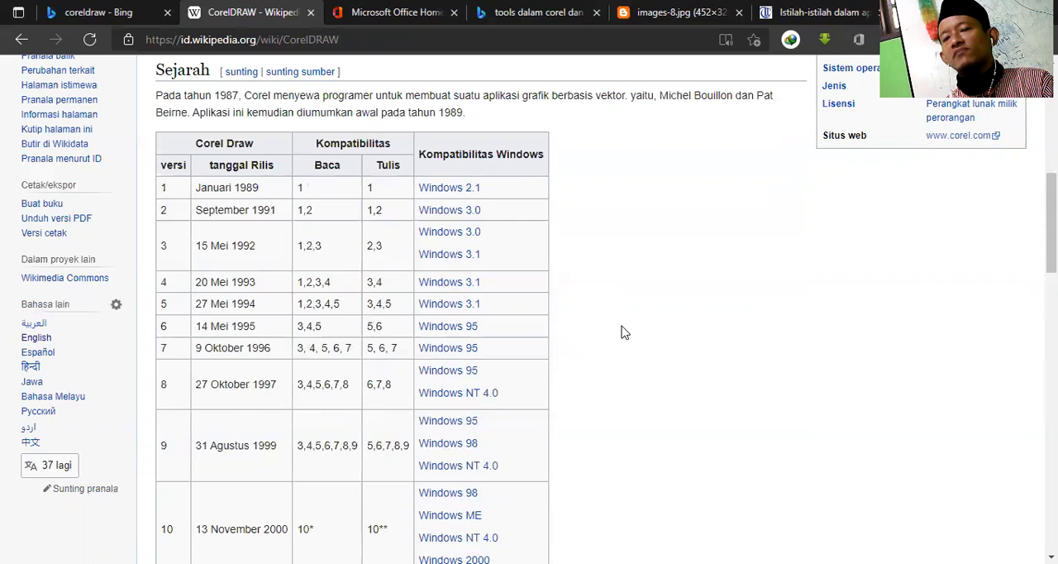
scroll(616, 343, down, 4)
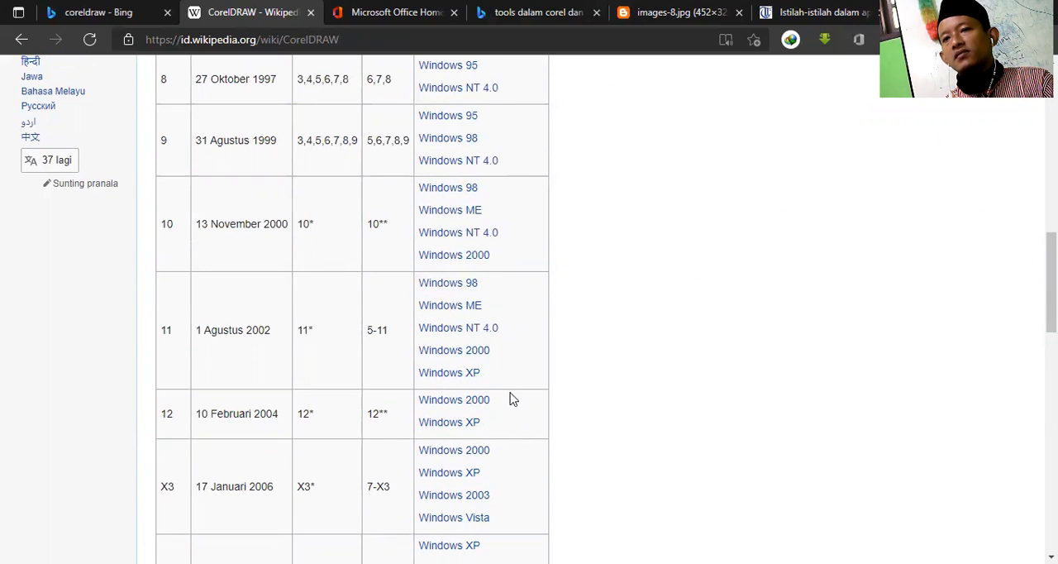
scroll(510, 399, down, 3)
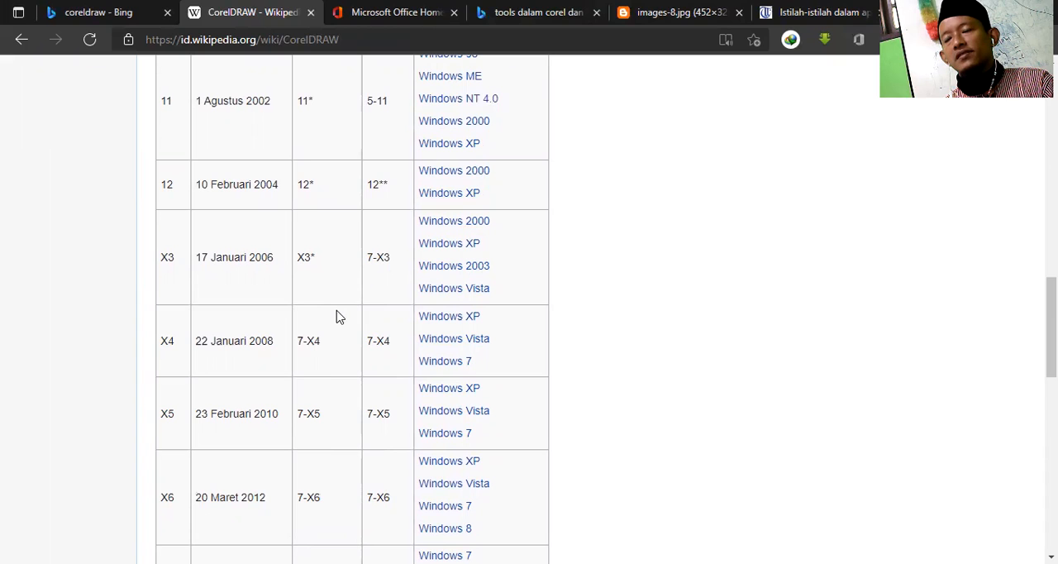
scroll(335, 248, up, 2)
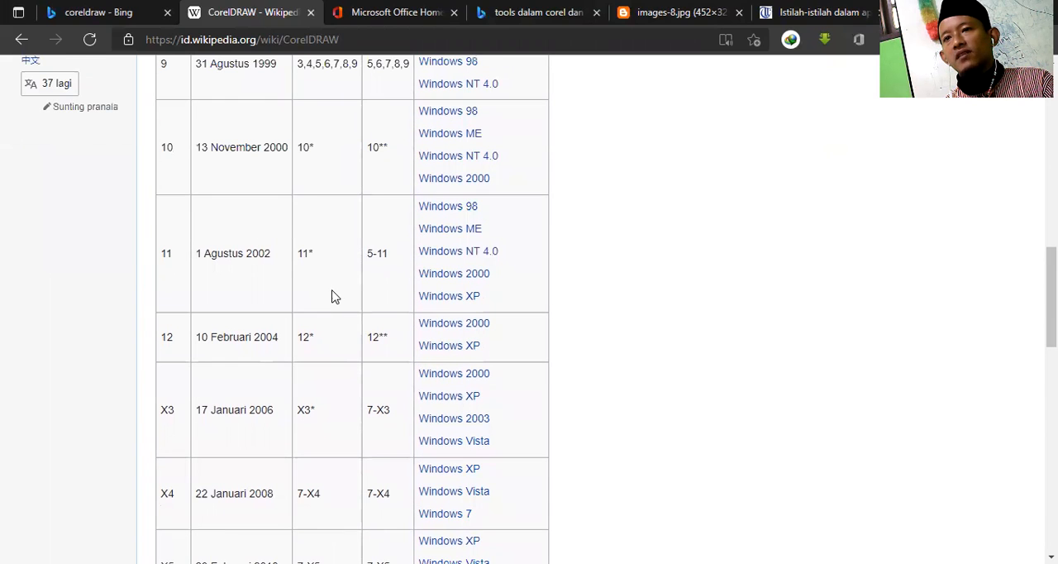
scroll(329, 303, up, 5)
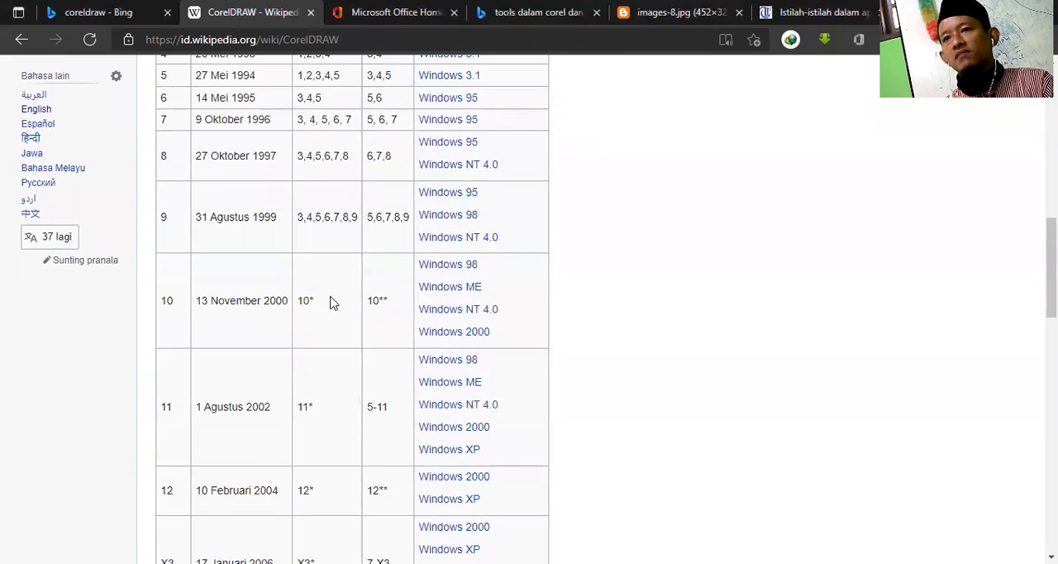
scroll(331, 305, down, 4)
scroll(330, 307, down, 1)
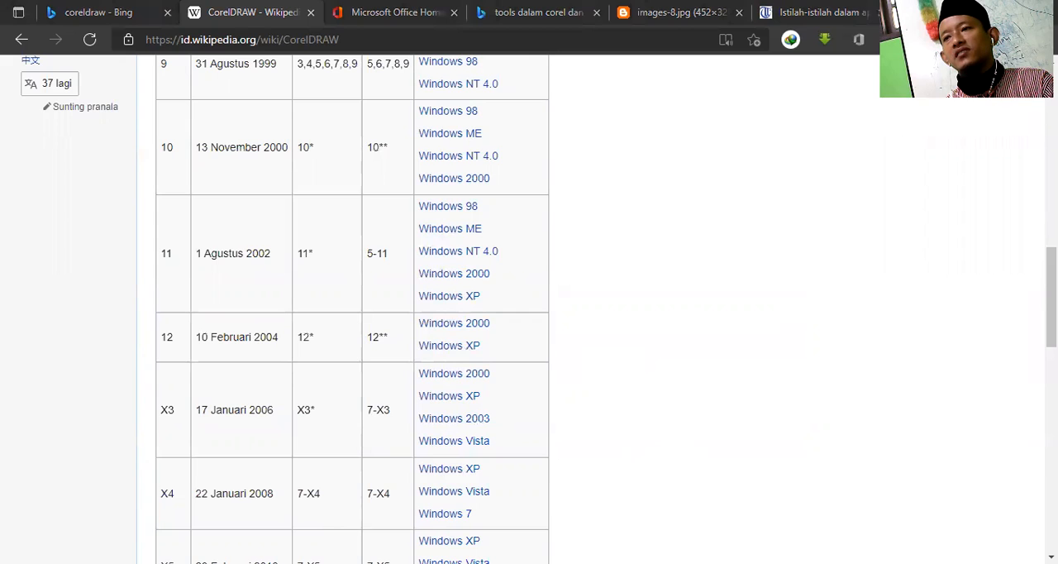
scroll(929, 406, up, 6)
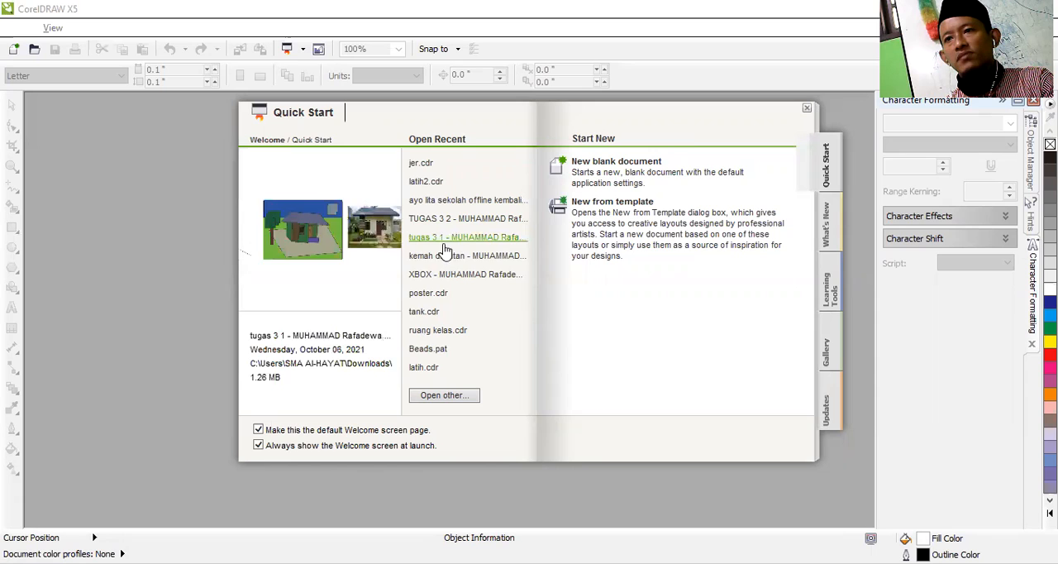
Step: Switch to CorelDRAW X5 and open the recent document tank.cdr
click(425, 312)
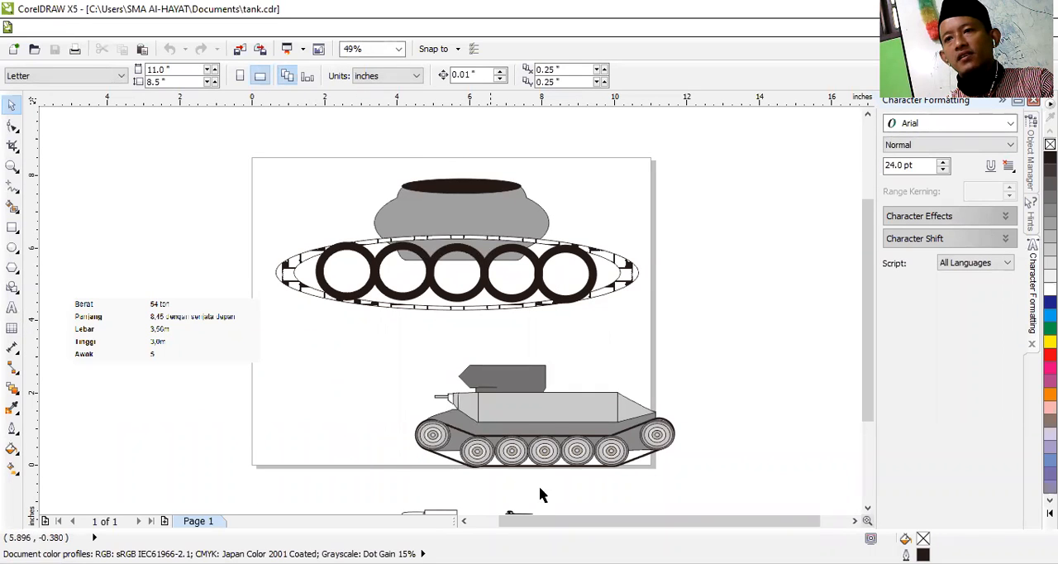
click(506, 425)
click(367, 346)
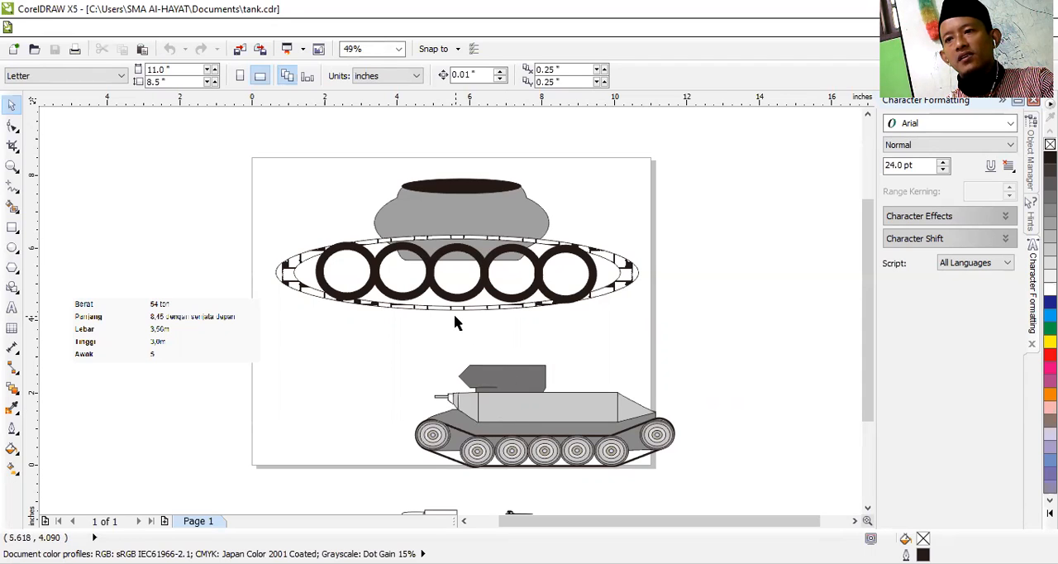
Step: Flip the lower tank's turret group horizontally across its rear edge, stretching it to about 1.76 inches wide
click(506, 385)
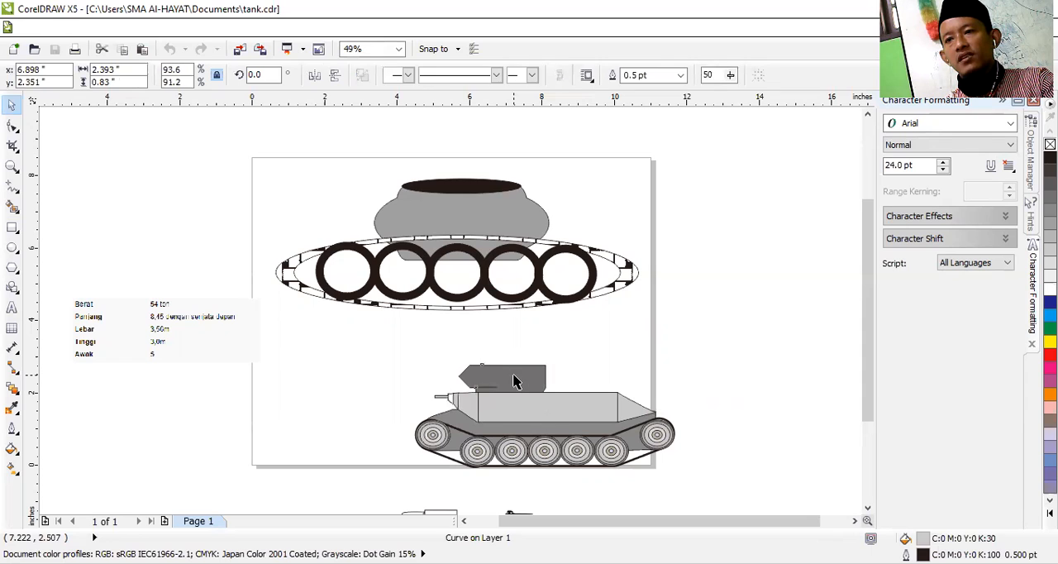
click(513, 381)
drag(446, 380, 613, 387)
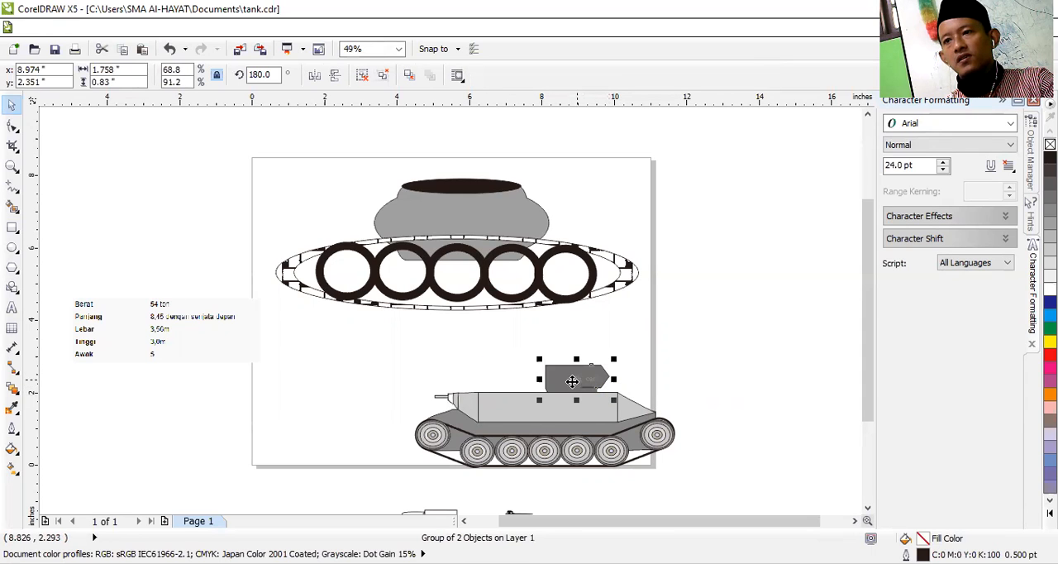
Step: Stretch the lower tank's turret group to about 3.1 inches wide and make it taller, then deselect it
drag(539, 379, 492, 378)
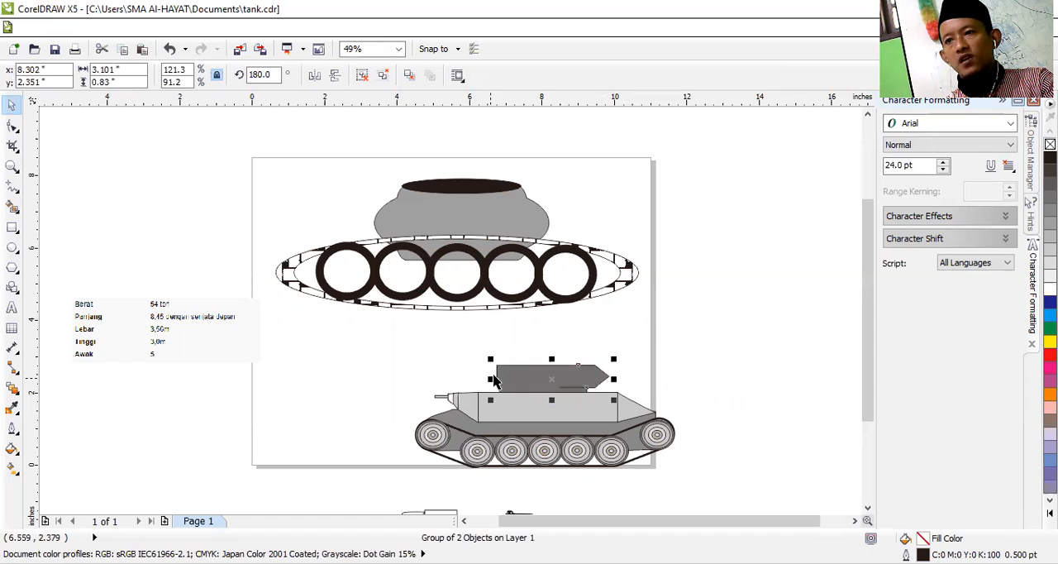
drag(551, 358, 547, 347)
click(668, 370)
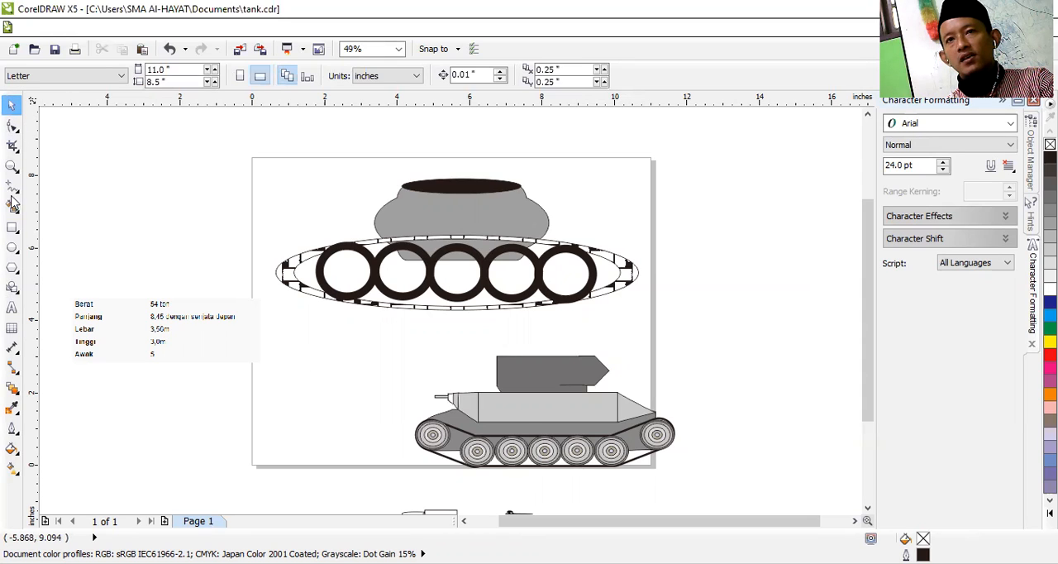
Step: Examine the tool variants grouped with the Shape, Freehand, Rectangle, Ellipse, Polygon and Basic Shapes tools
click(18, 131)
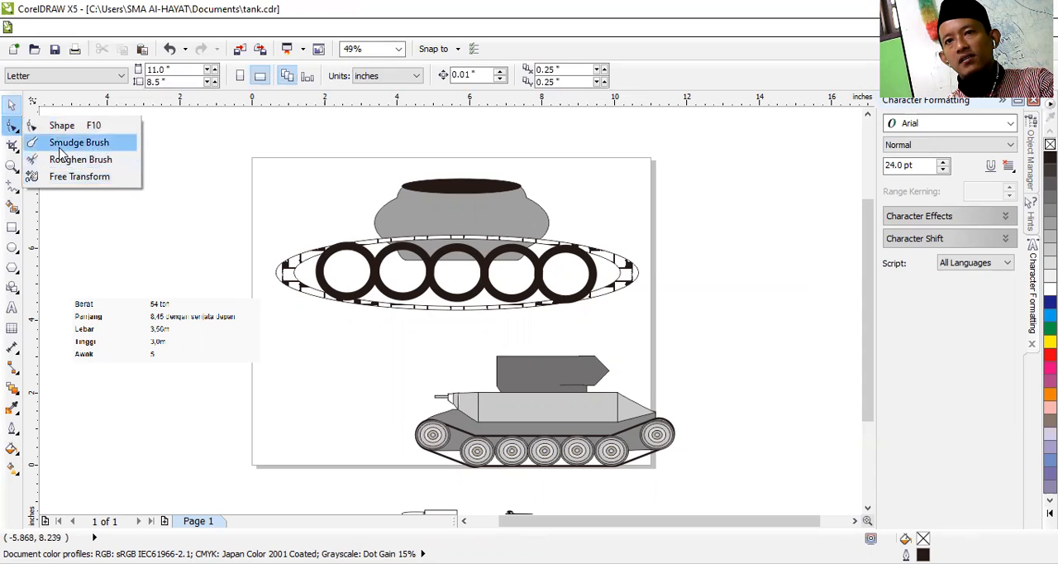
click(18, 191)
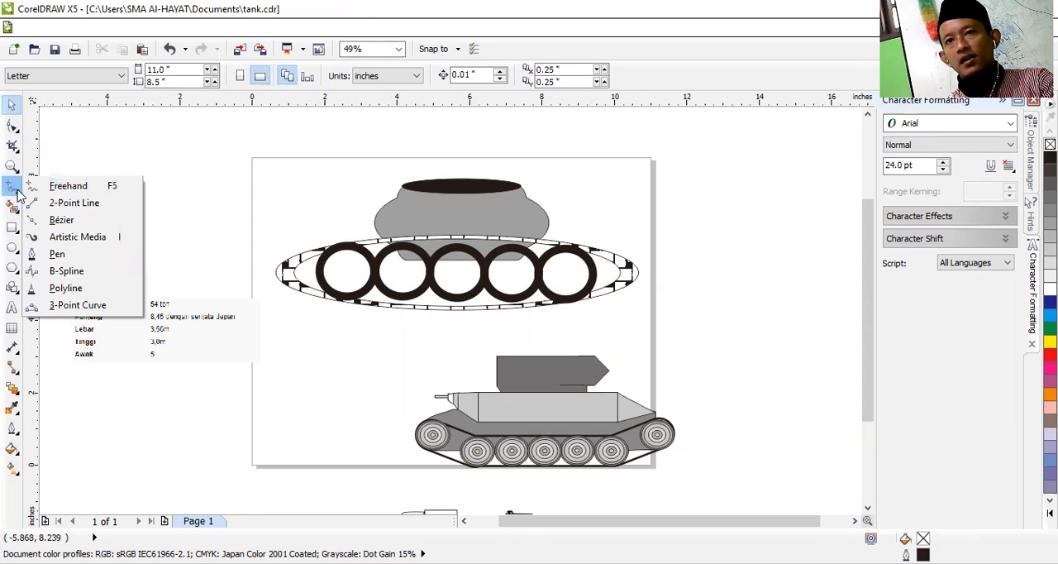
click(19, 247)
click(18, 232)
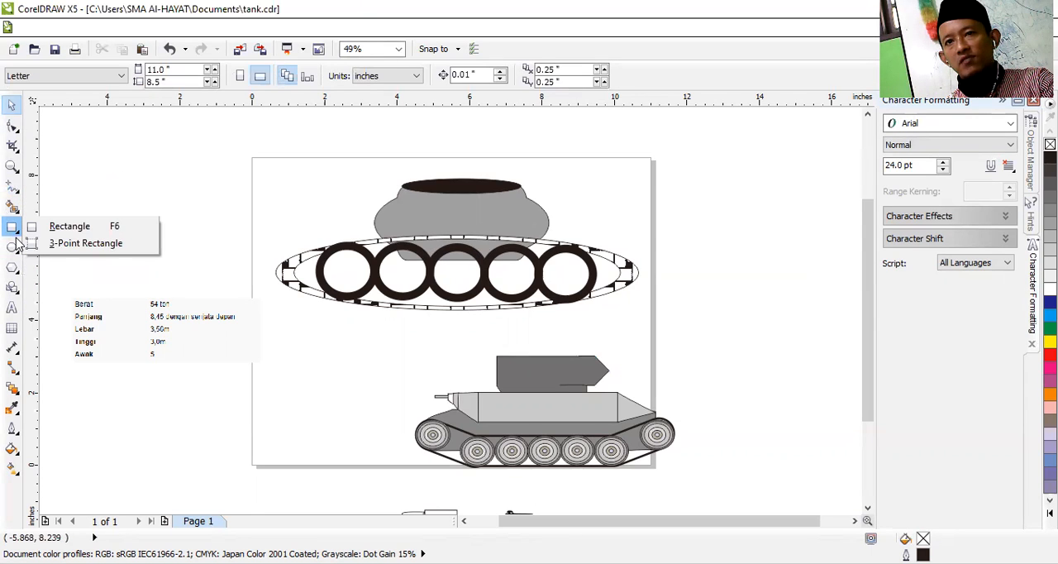
click(14, 286)
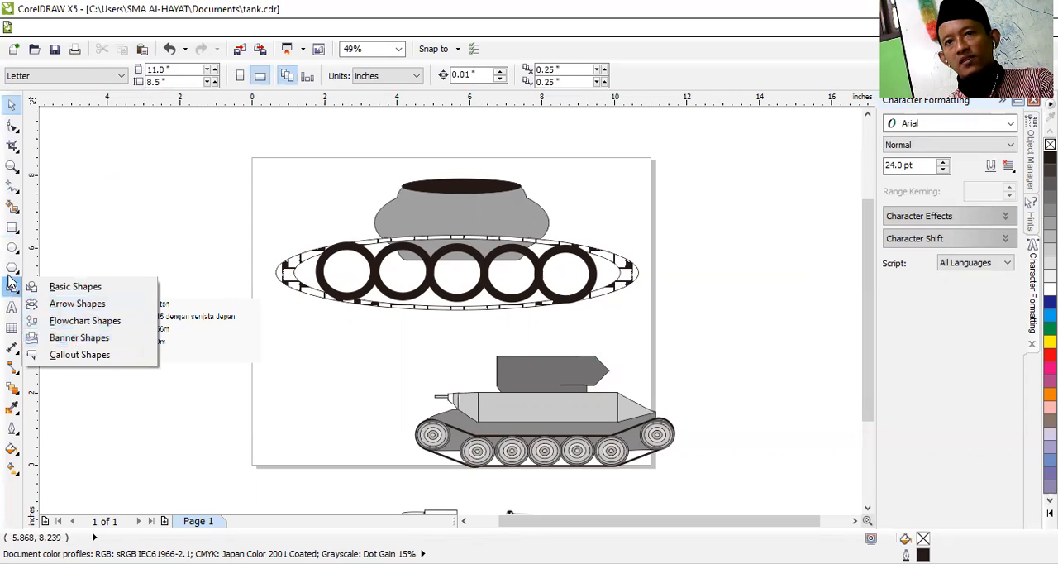
click(14, 249)
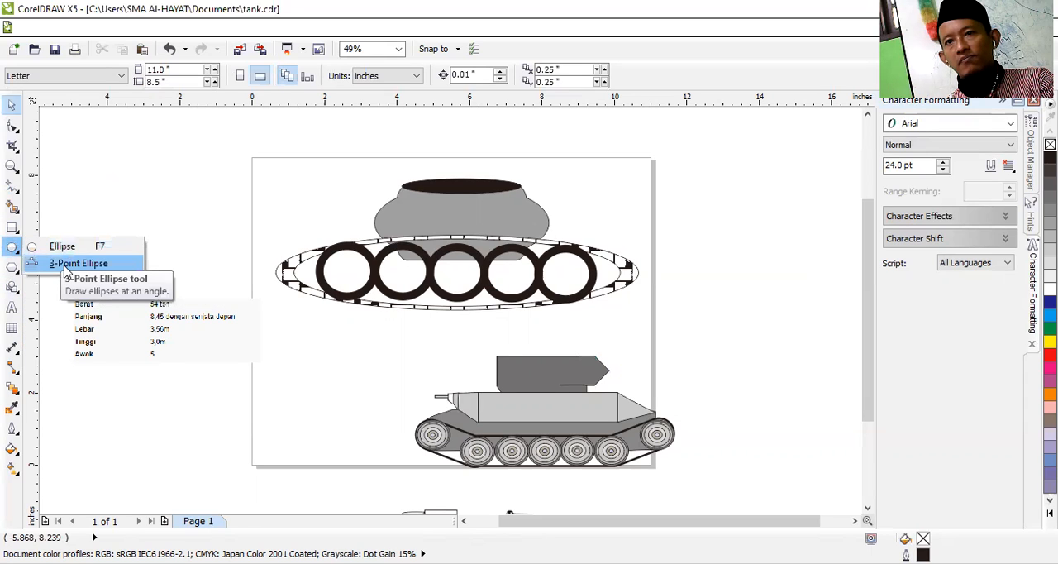
click(15, 232)
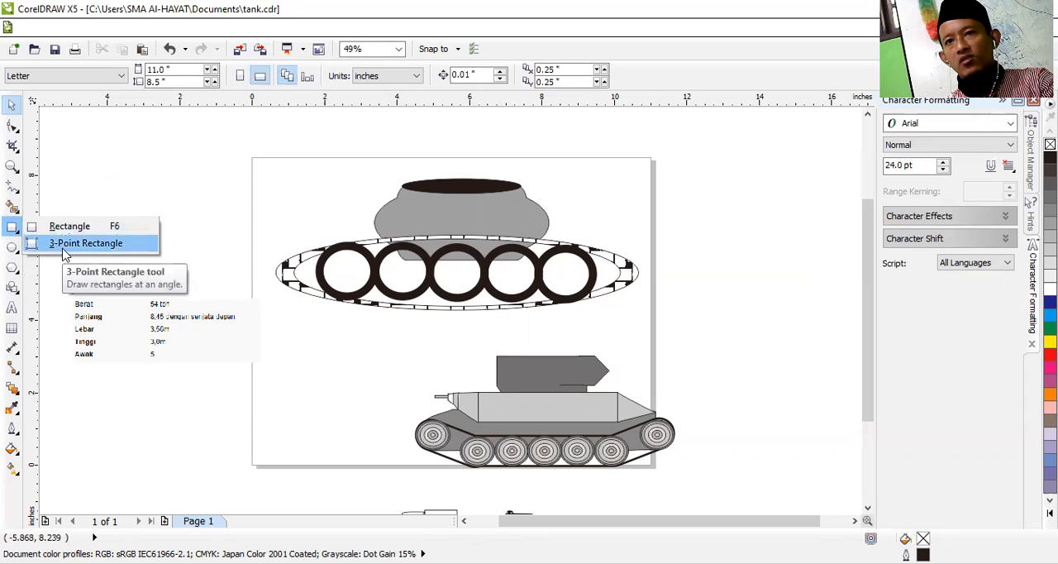
click(15, 270)
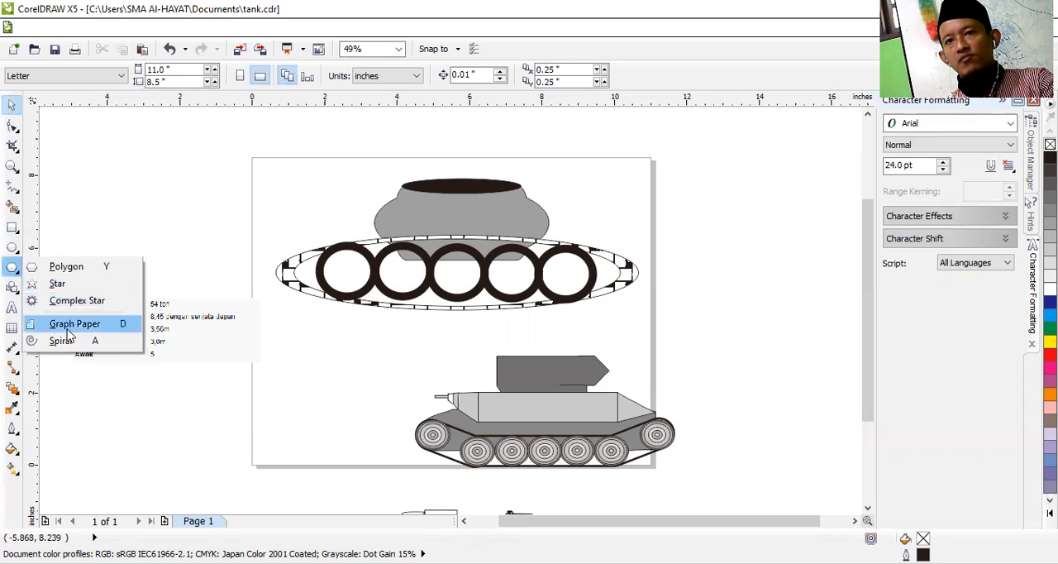
Step: Move the tank specifications bitmap up beside the page's upper-left corner, centred at about x -2.46, y 8.12 inches
click(12, 99)
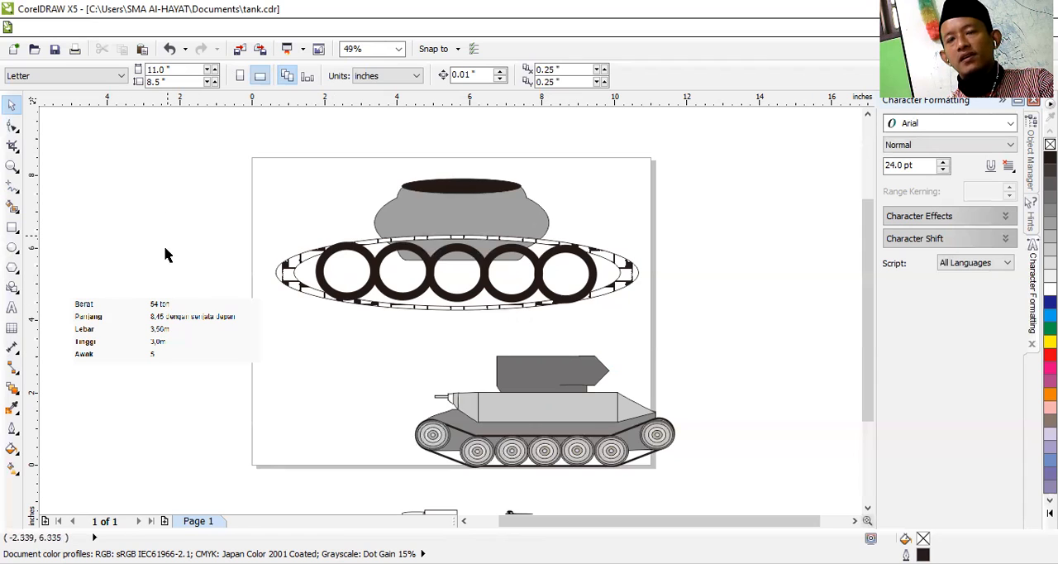
drag(140, 333, 139, 174)
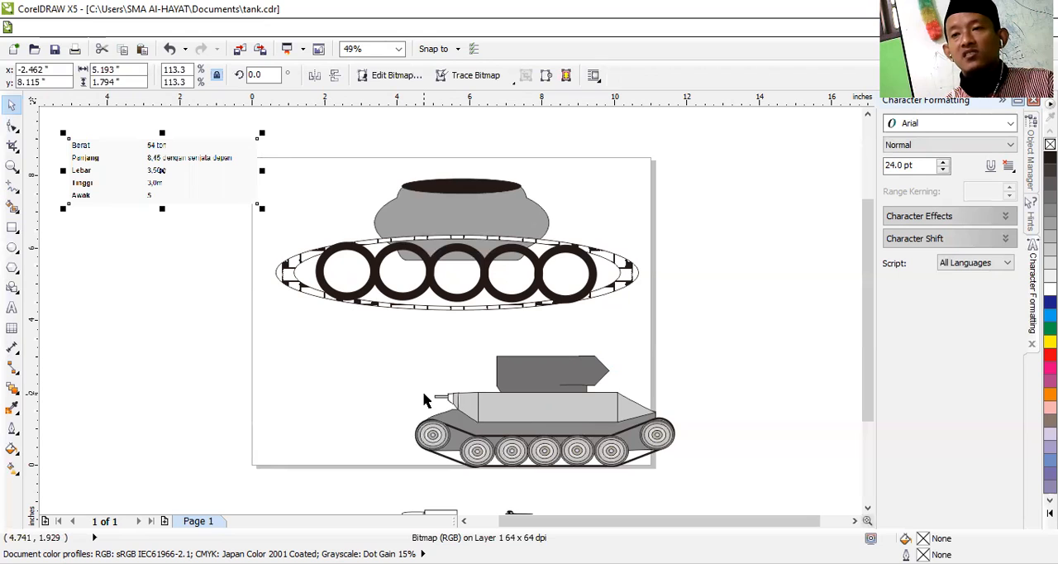
Step: Add the artistic text "aku" to the left of the lower tank and enlarge it to about 3.14 inches wide
click(12, 309)
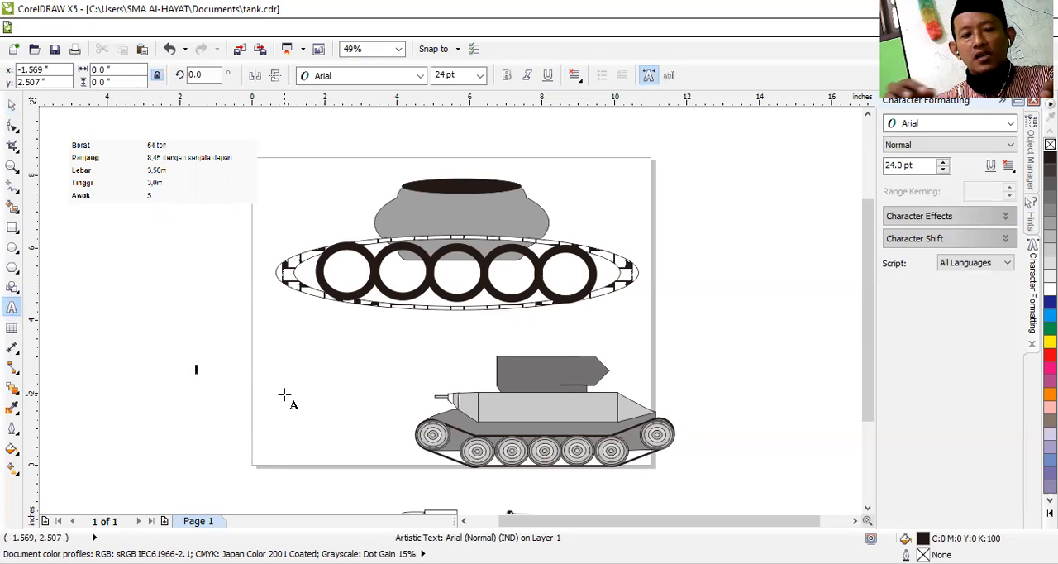
text(aku)
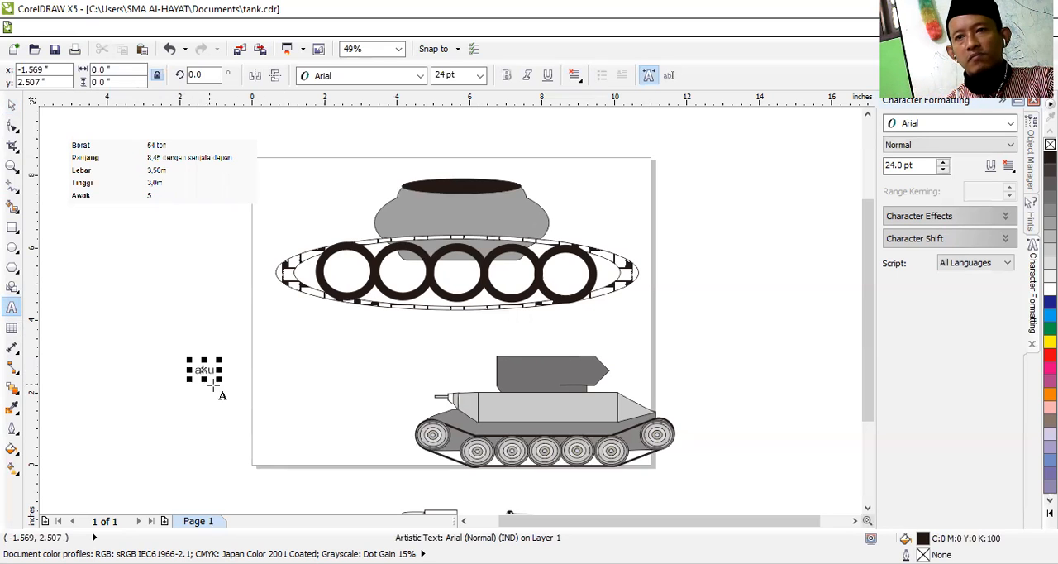
drag(219, 381, 314, 424)
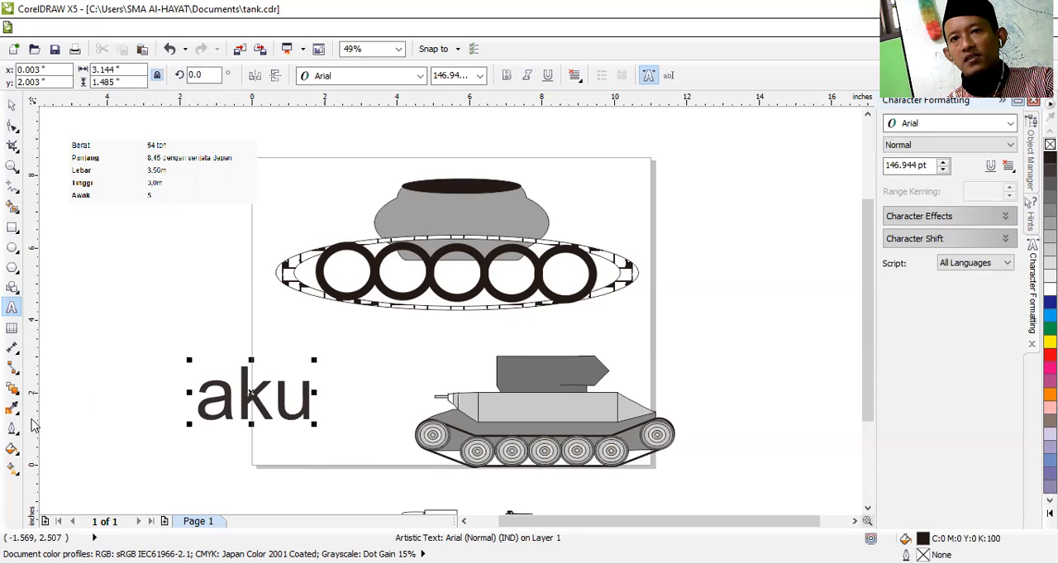
Step: Open the object properties of the whole "aku" text, hide character formatting, and set the font to Stencil Std
drag(197, 406, 301, 401)
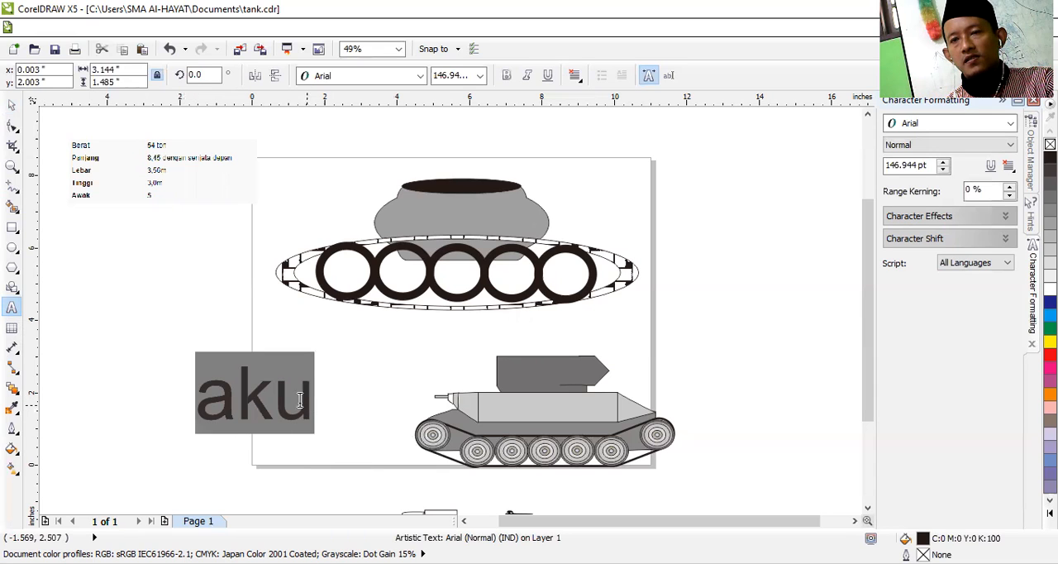
right_click(270, 415)
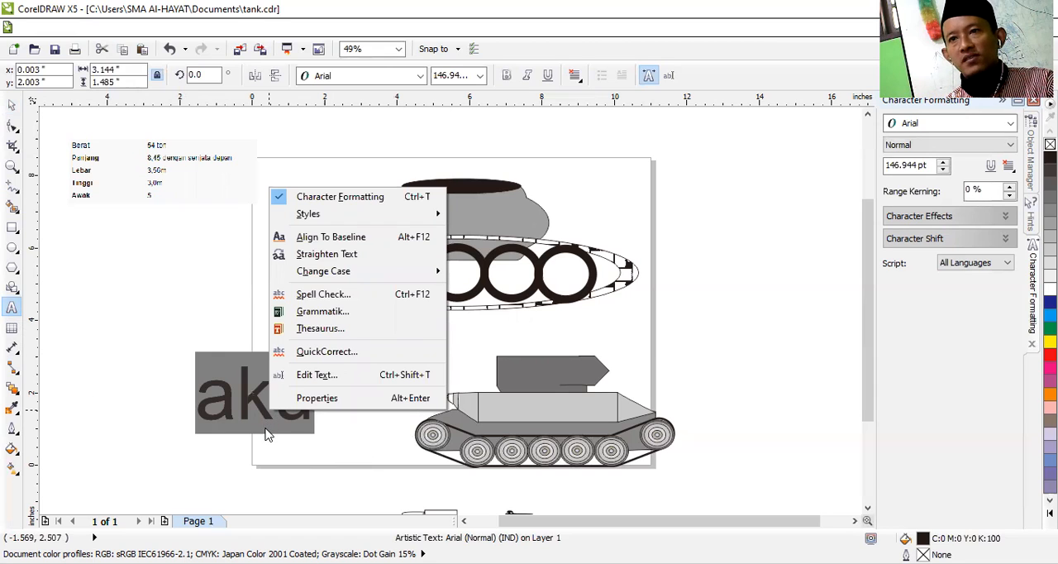
click(317, 398)
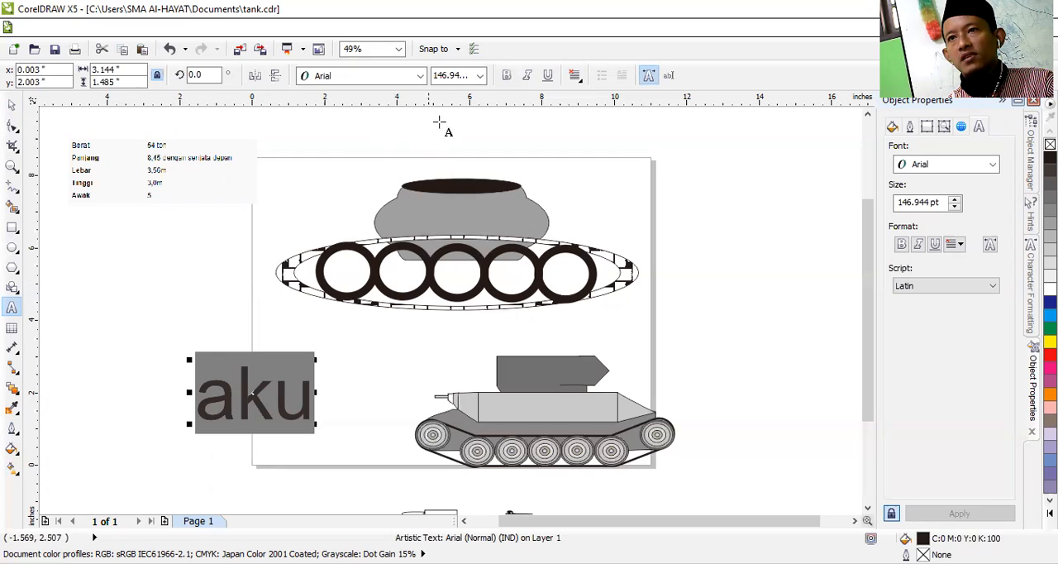
click(649, 76)
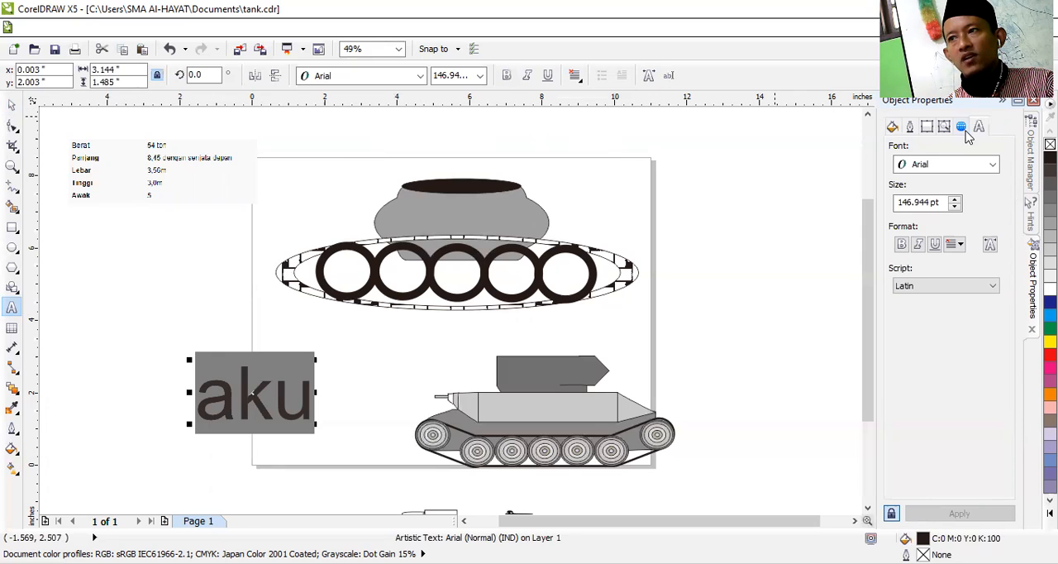
click(983, 168)
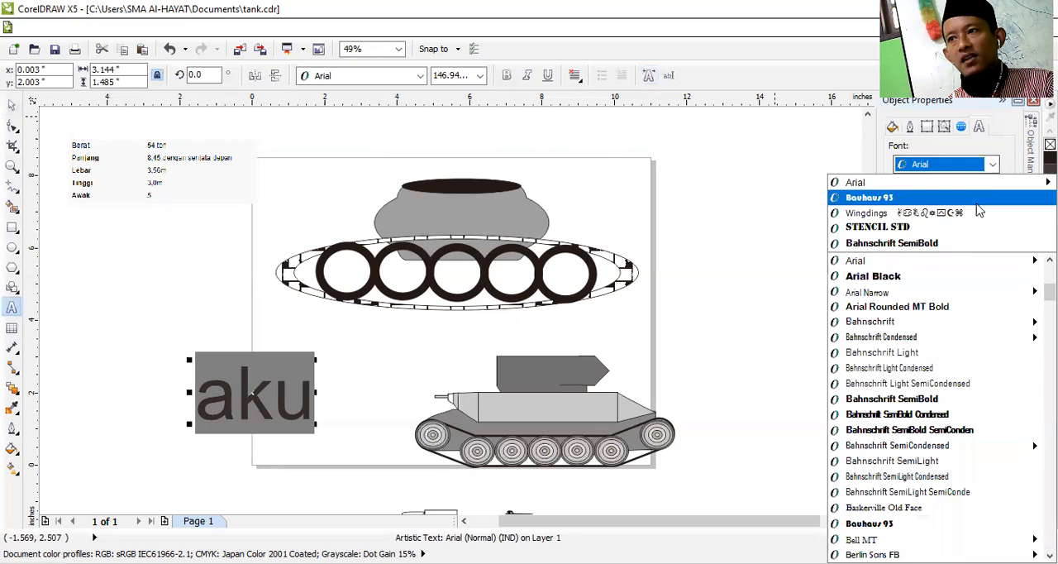
click(939, 229)
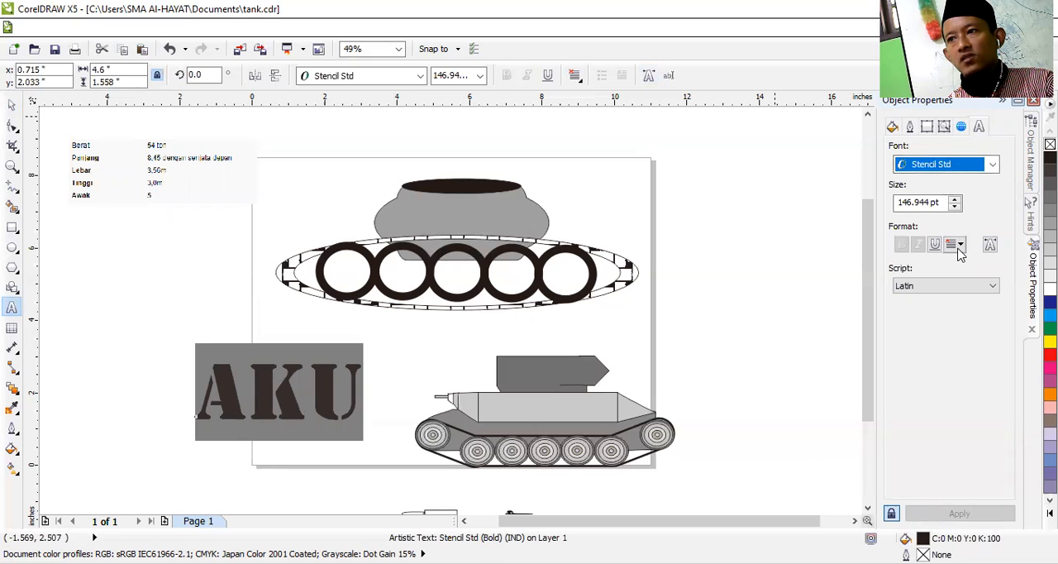
Step: Try the Asian script setting for the text and return it to Latin
click(963, 285)
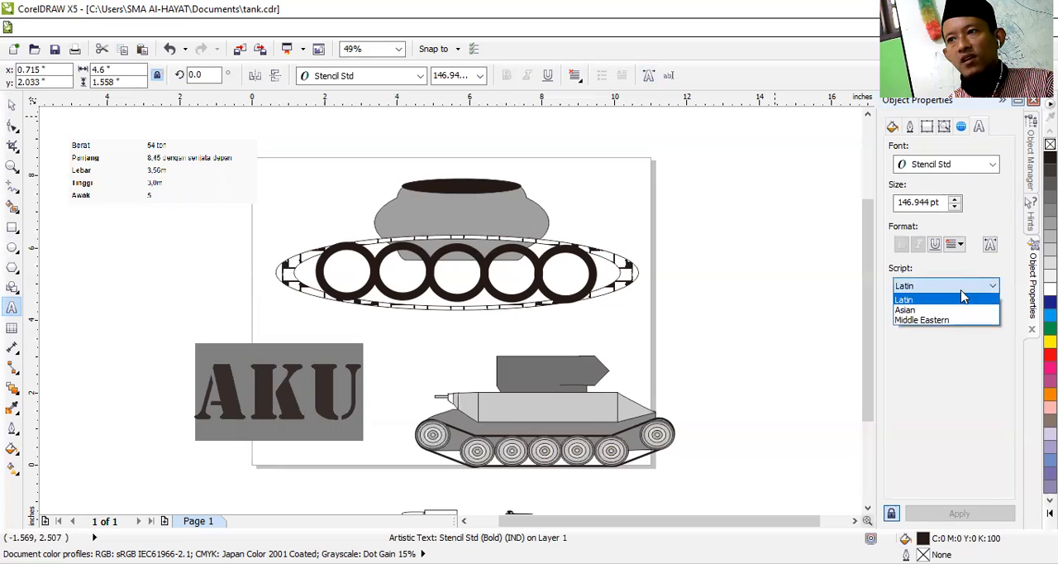
click(944, 311)
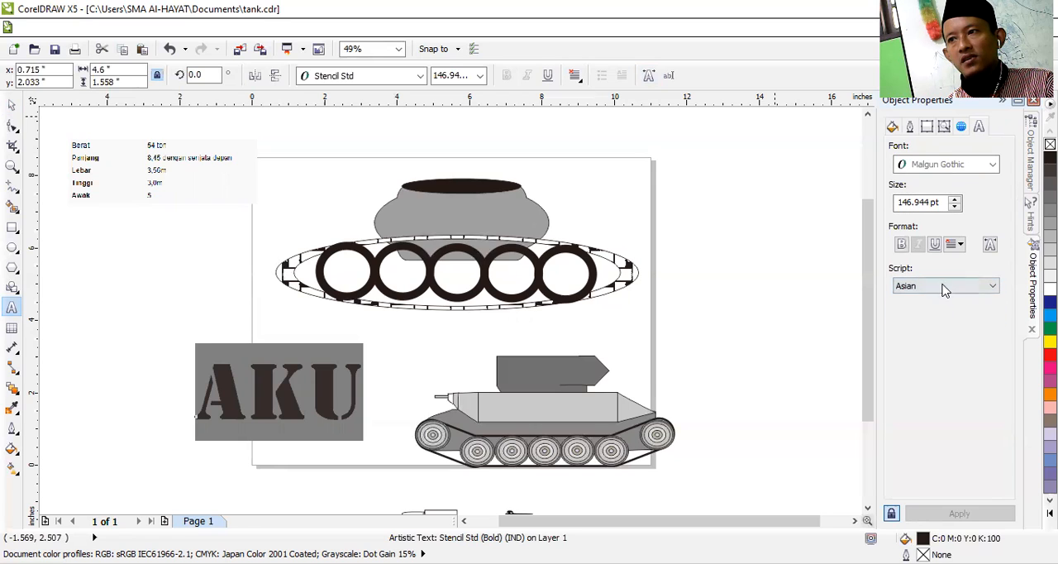
click(936, 291)
click(936, 299)
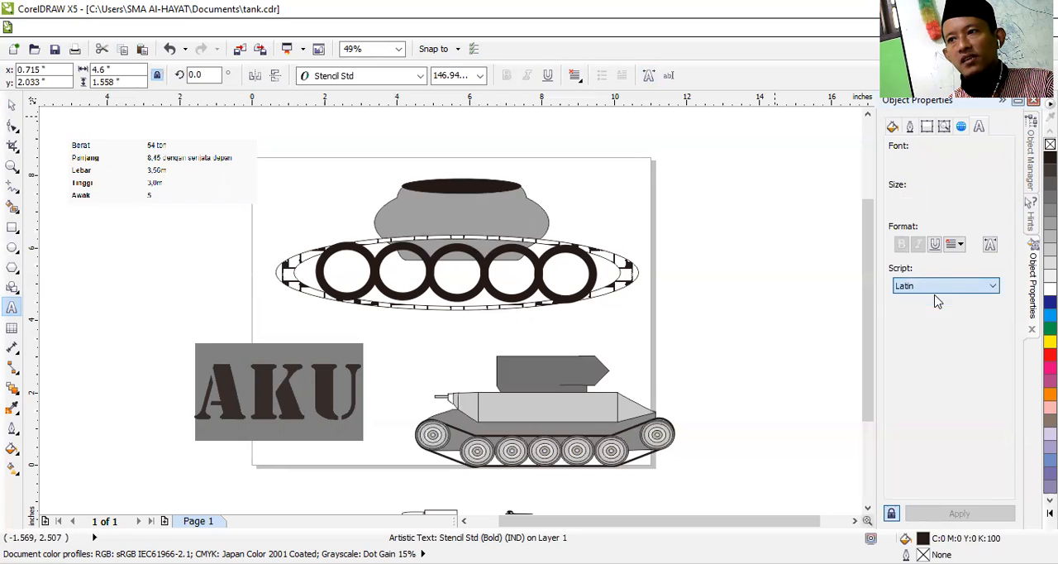
Step: Give the "aku" text a red outline 1.5 pt wide
click(910, 128)
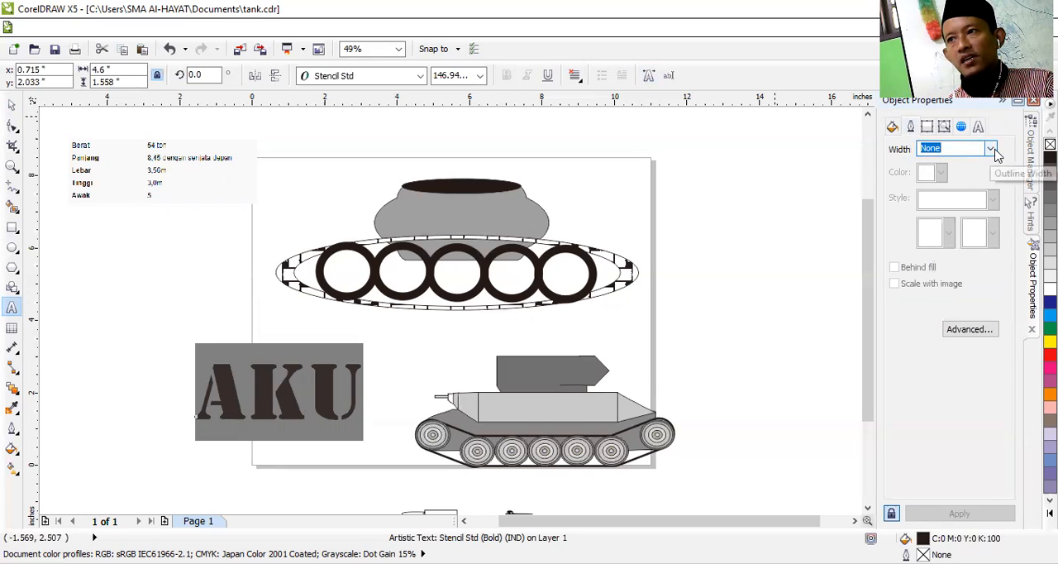
click(990, 148)
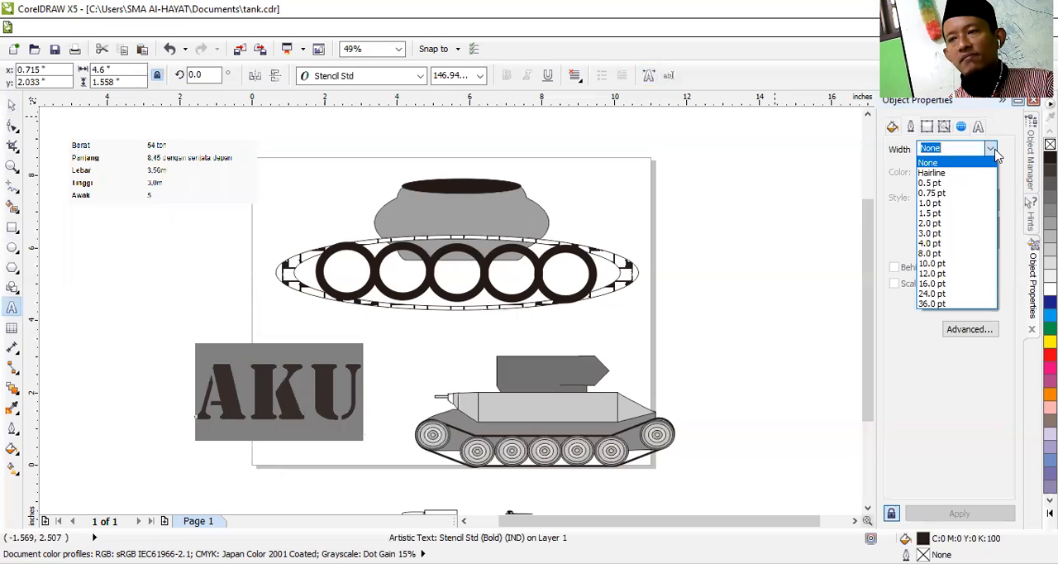
click(961, 216)
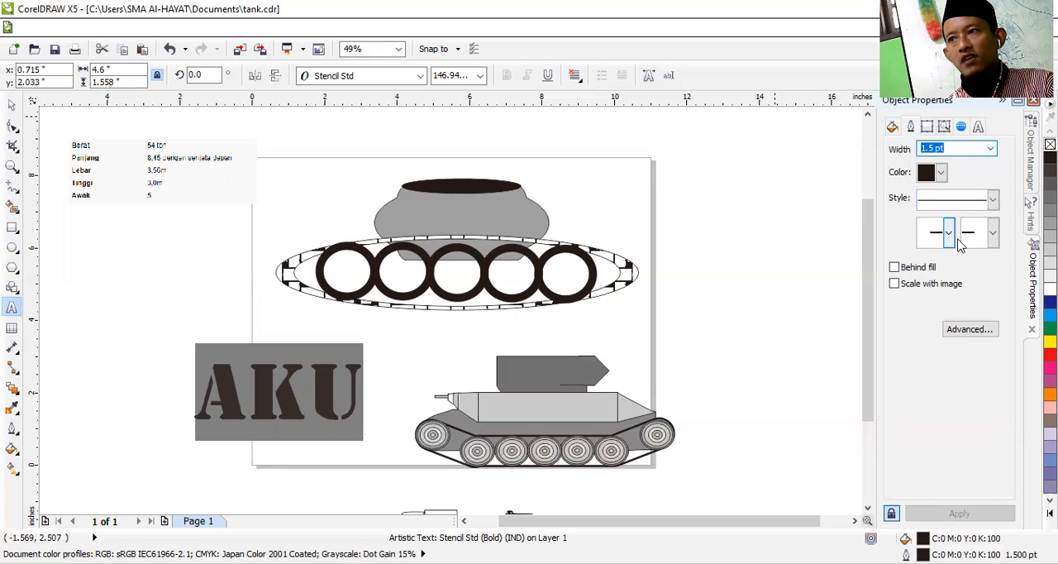
click(941, 172)
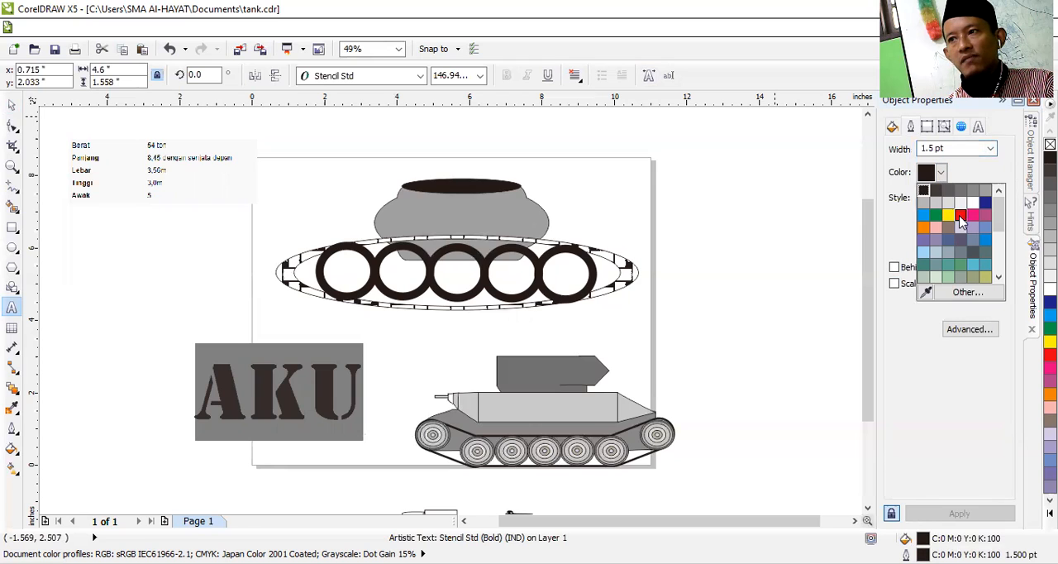
click(960, 216)
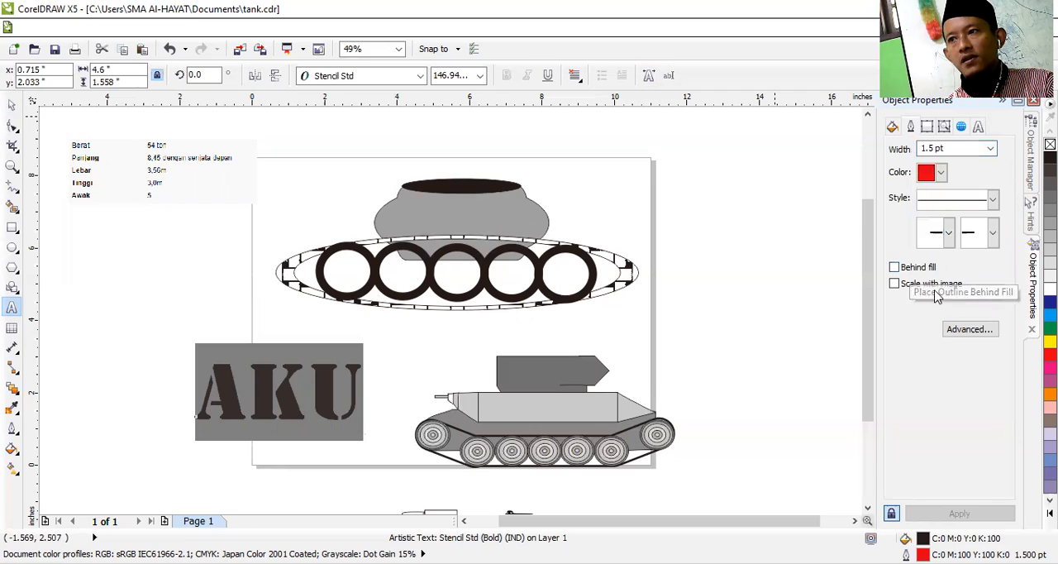
Step: Make the text's outline scale with the image, leave it in front of the fill, and set its width to 10 pt
click(894, 267)
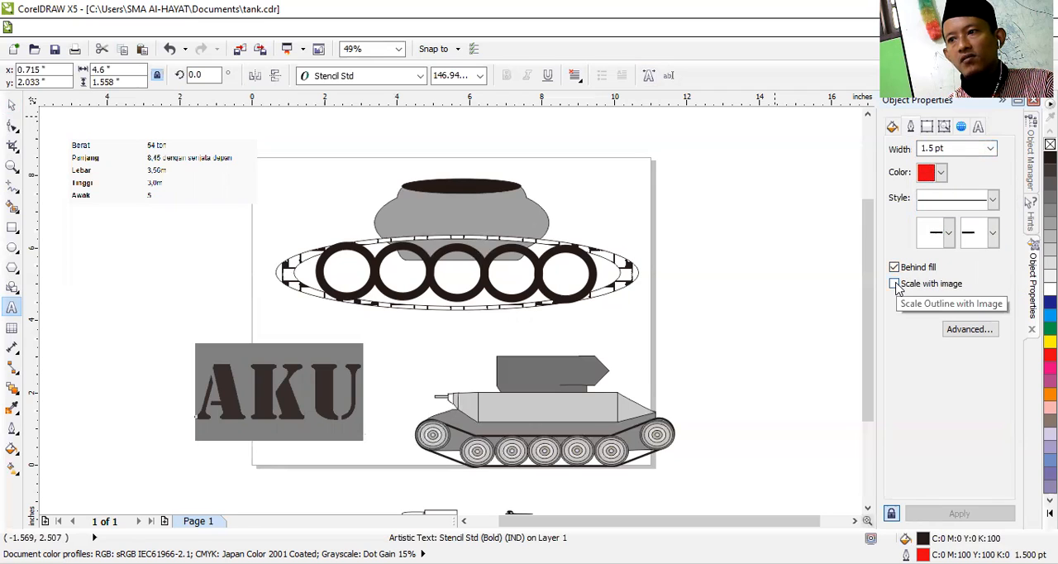
click(894, 283)
click(894, 267)
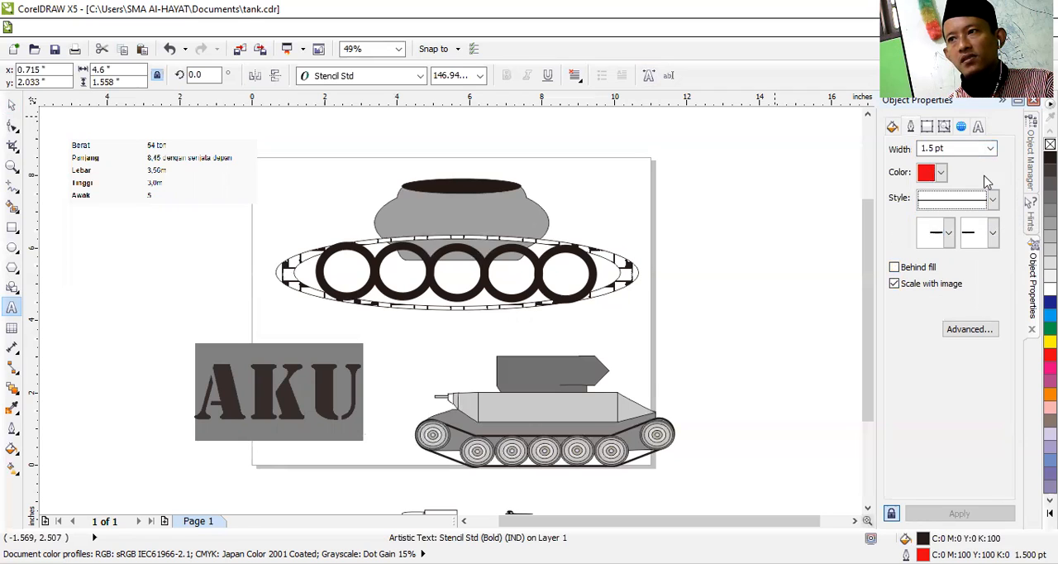
click(992, 151)
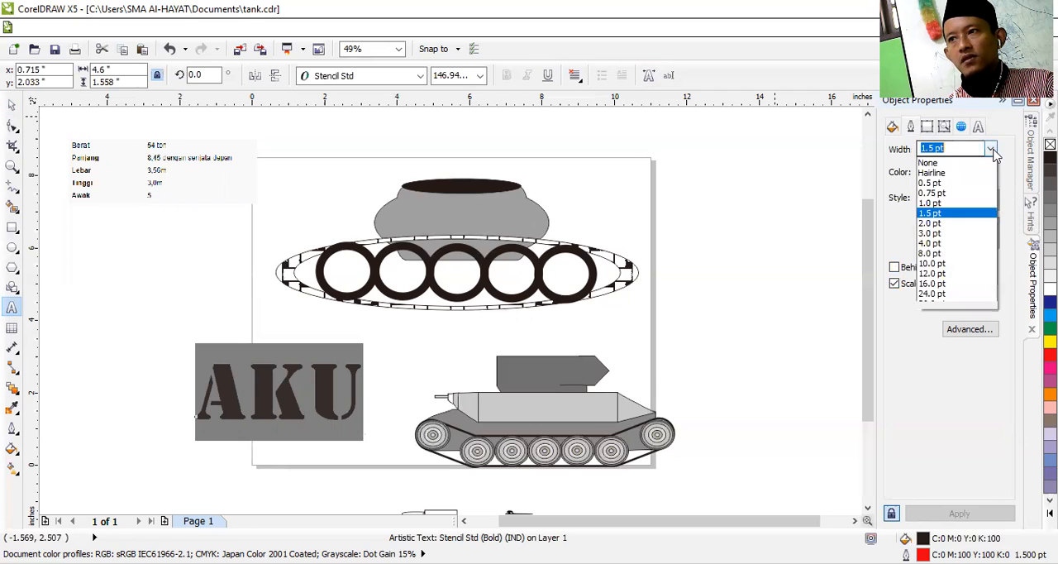
click(956, 264)
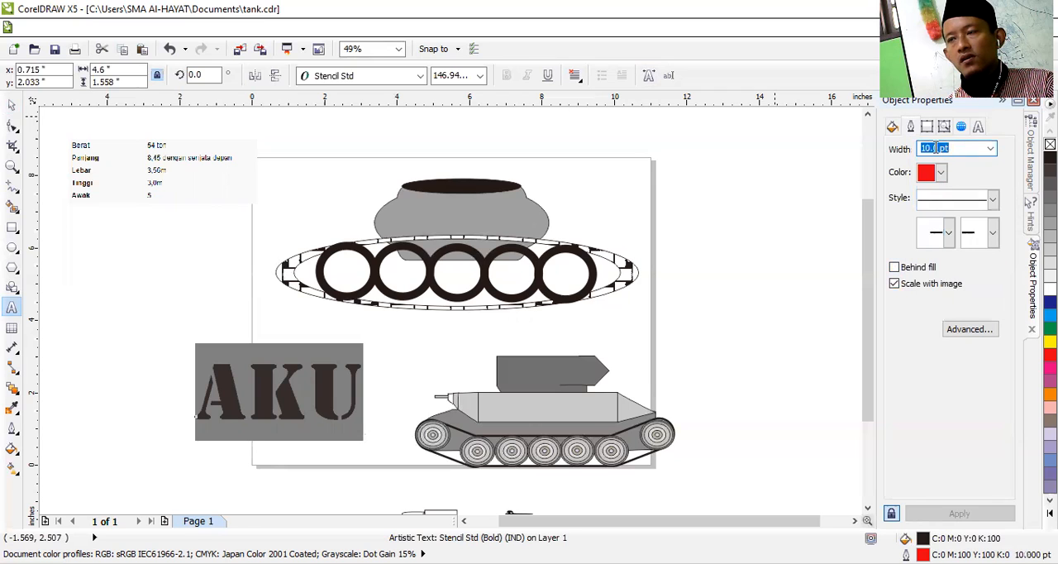
Step: Review the text's general properties, including its paragraph wrapping and style options
click(927, 128)
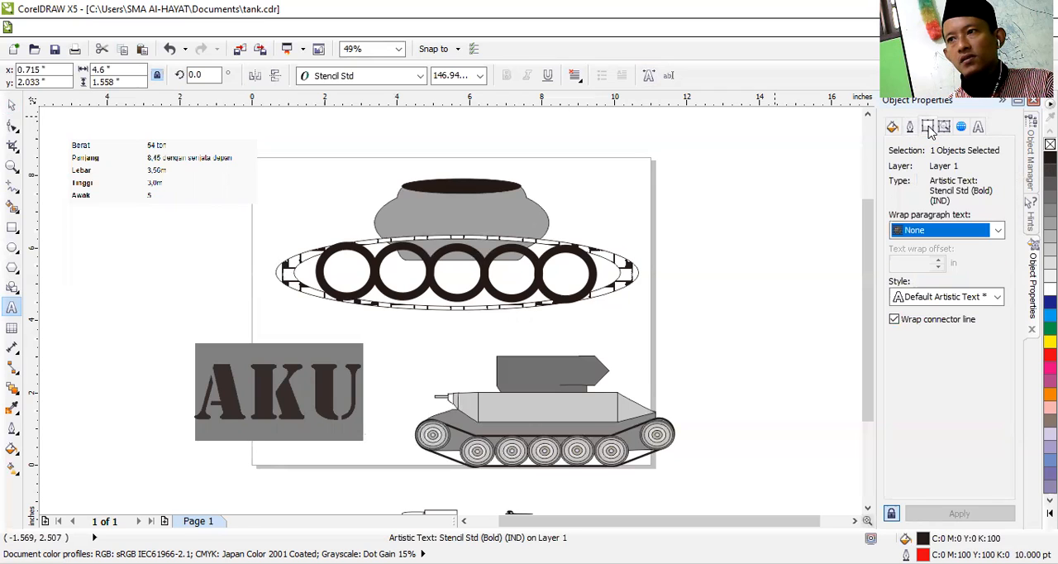
click(995, 233)
click(994, 243)
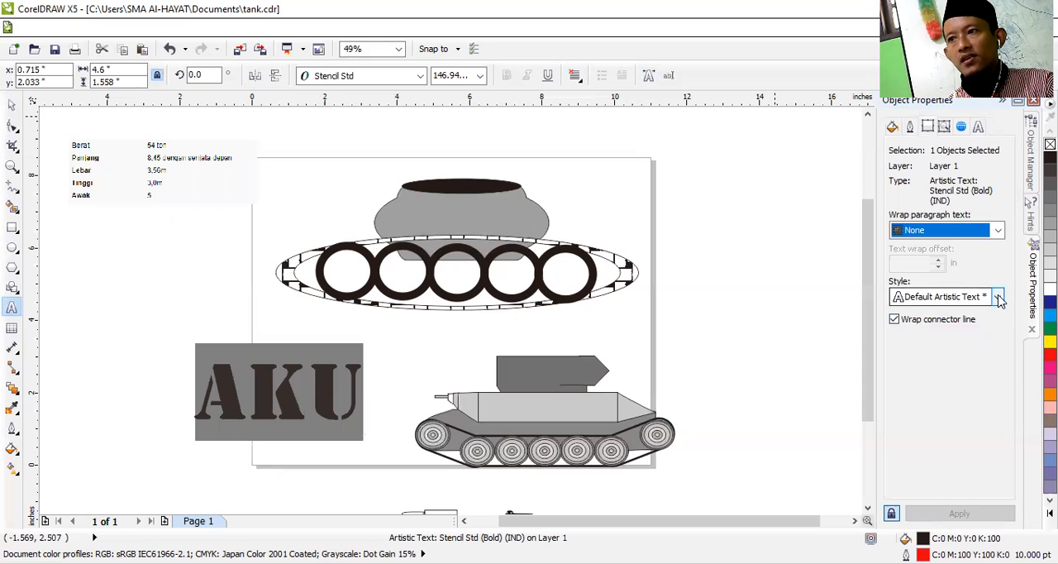
click(997, 298)
click(950, 313)
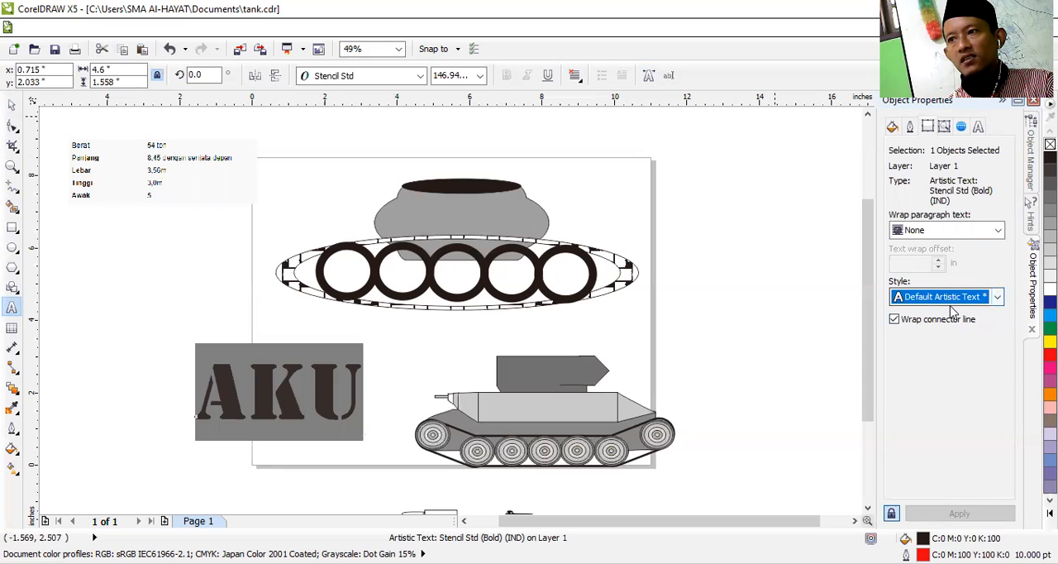
Step: Review the AKU text's size and word-count details, web link settings and character properties
click(944, 127)
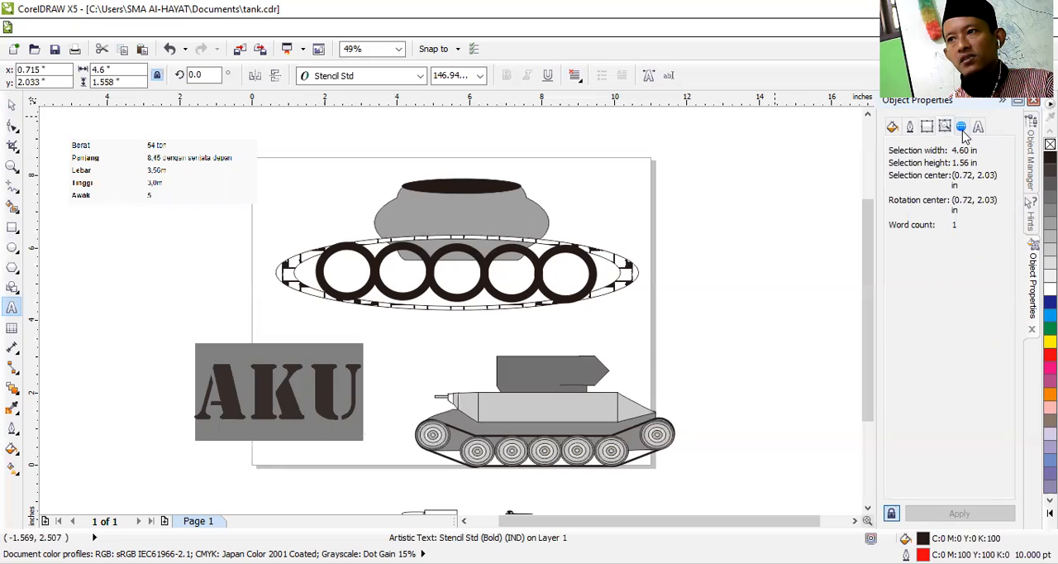
click(962, 128)
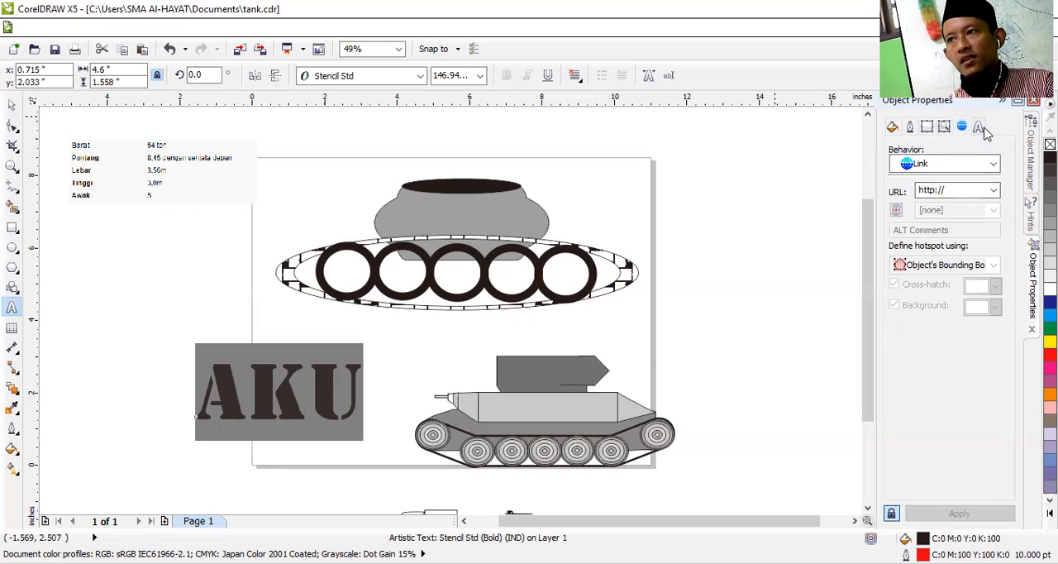
click(982, 129)
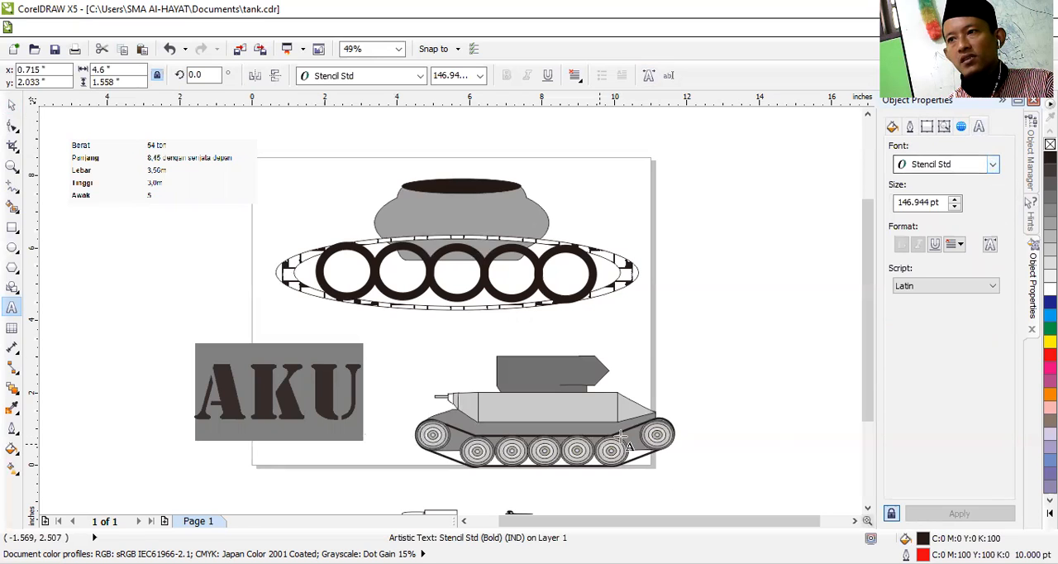
Step: Move the AKU text up and to the left, centring it at about X -1.27 in, Y 3.0 in
click(11, 104)
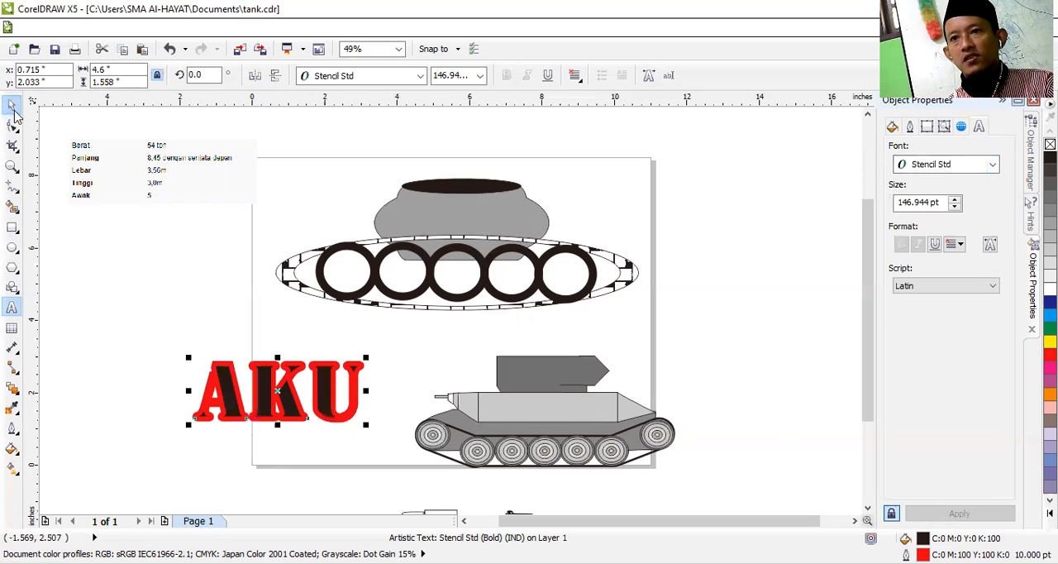
click(389, 402)
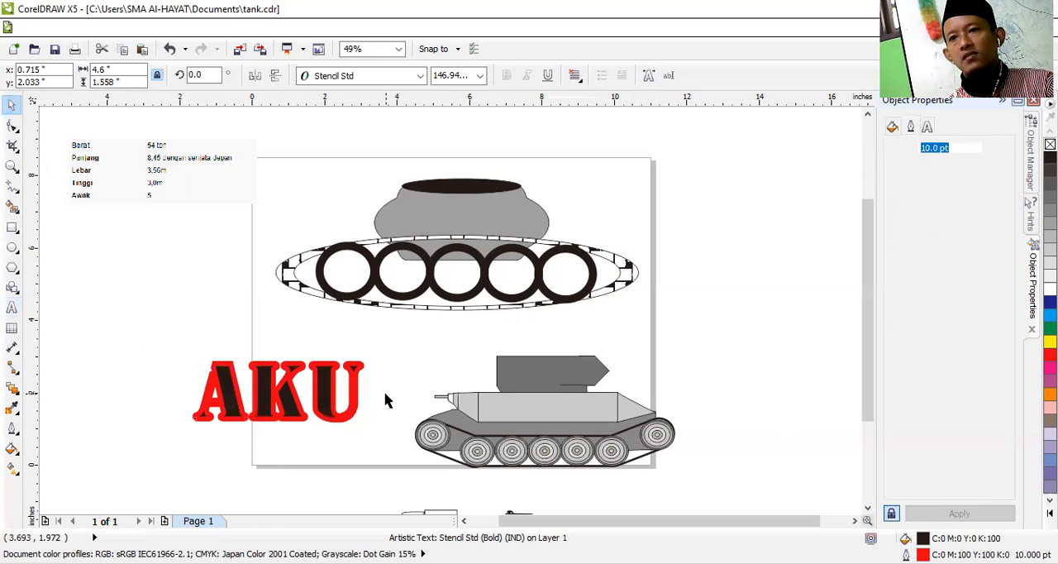
click(284, 405)
drag(281, 399, 205, 360)
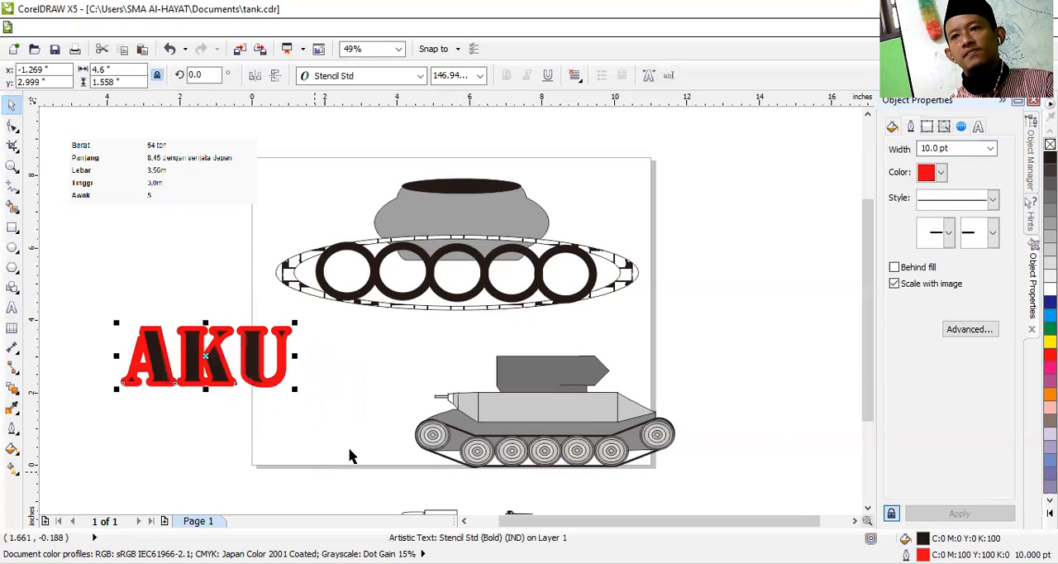
Step: Thin the AKU text's red outline, trying 1.5 pt before settling on 3 pt
click(991, 149)
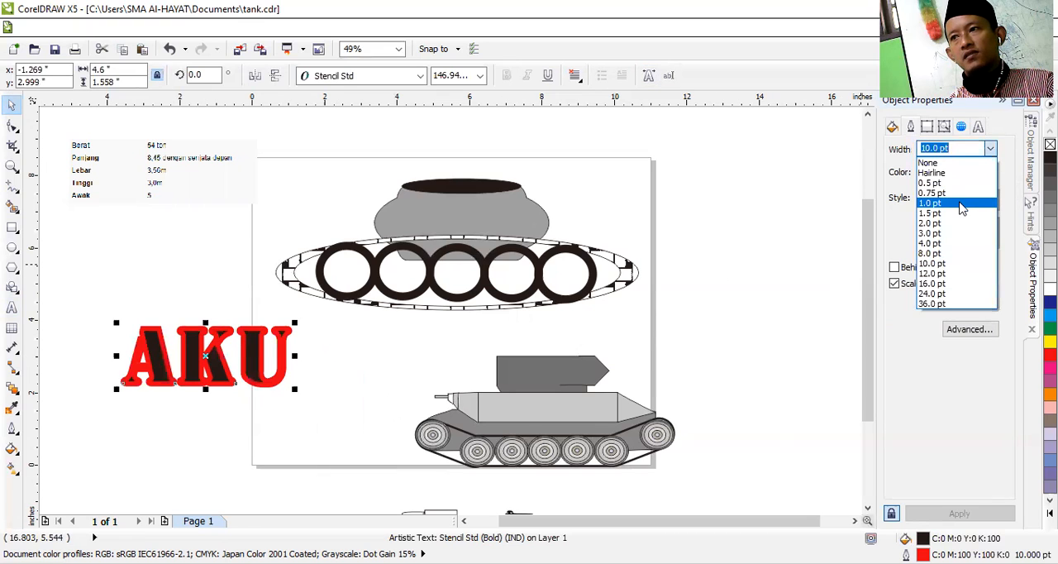
click(929, 213)
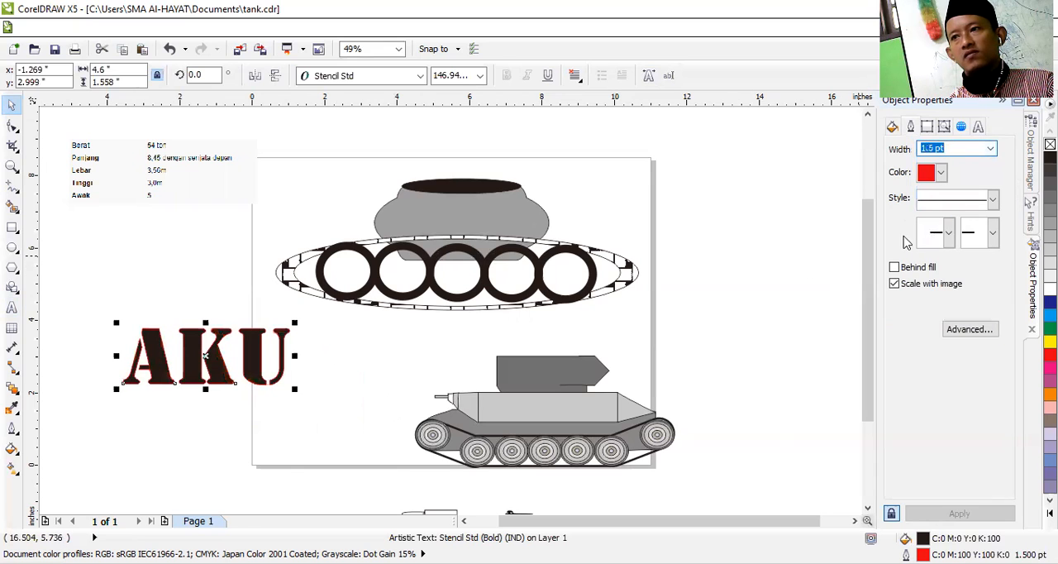
click(990, 149)
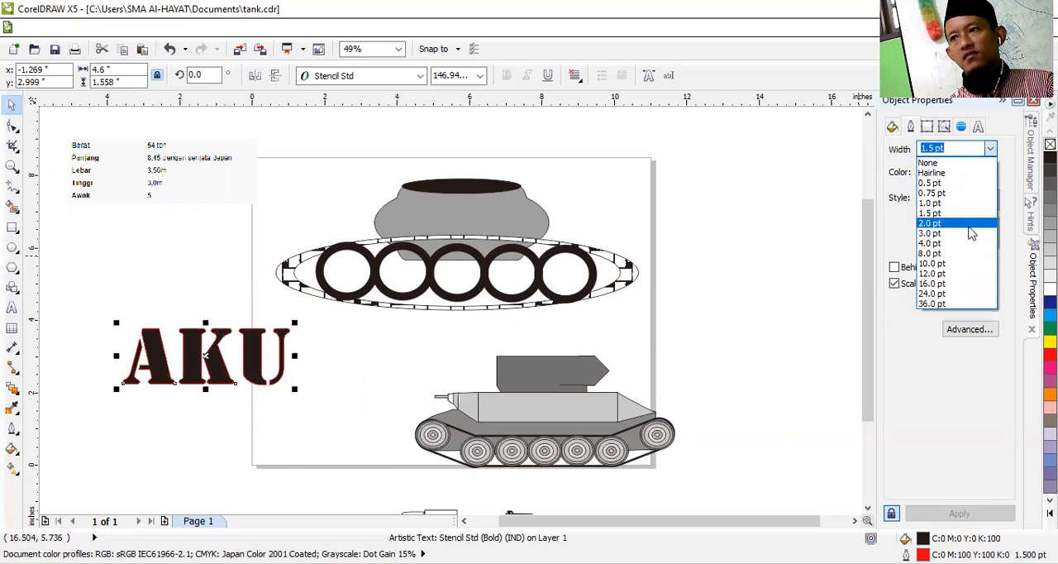
click(264, 263)
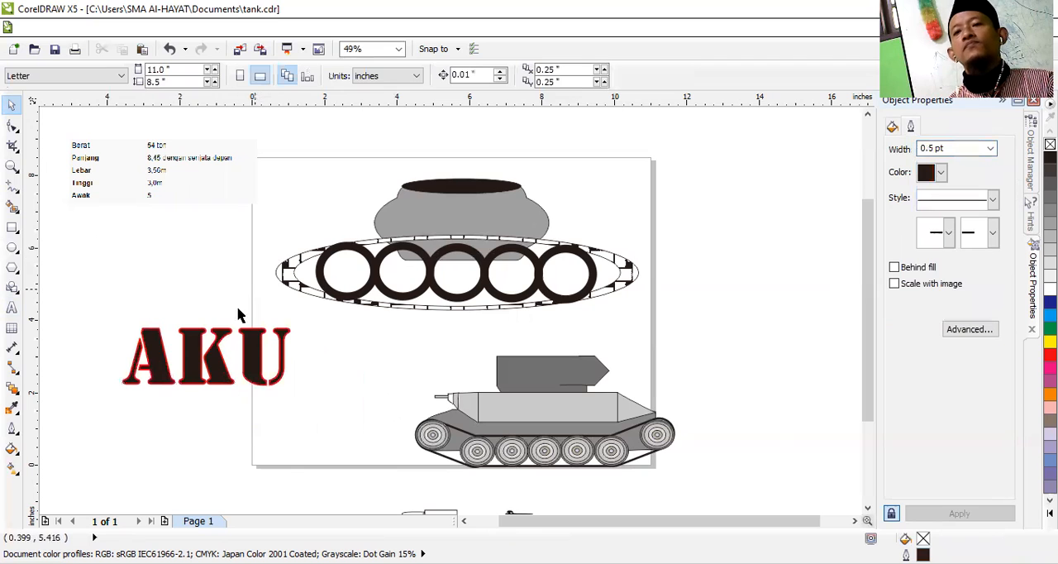
click(207, 356)
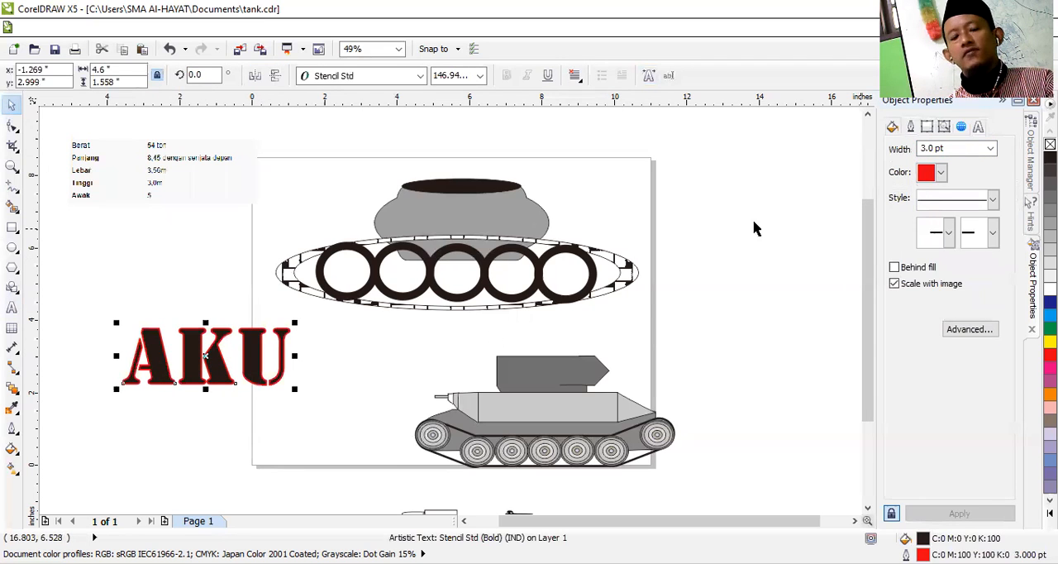
click(708, 239)
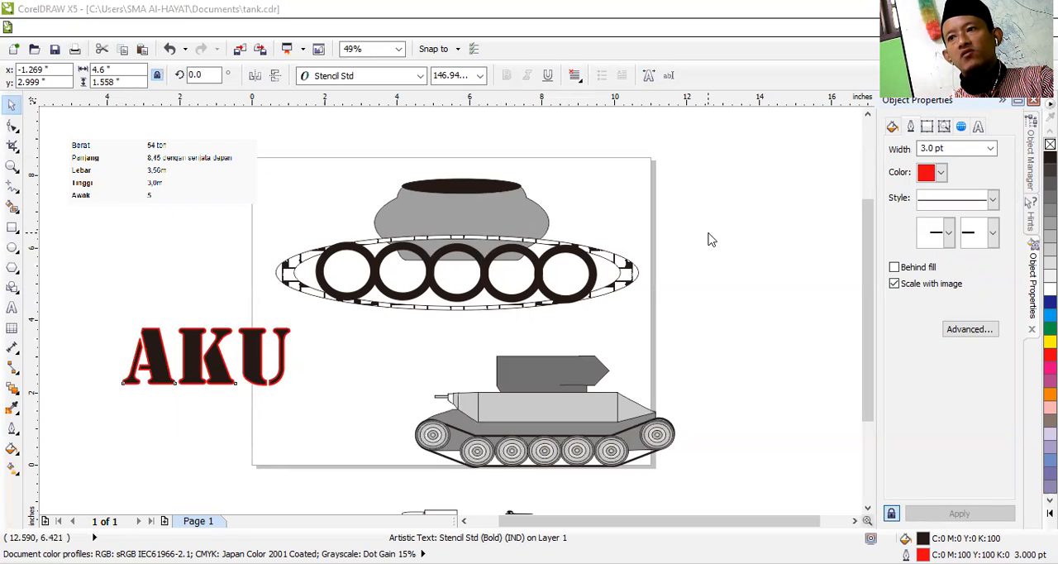
Step: Add a drop shadow to the AKU text, cast down and to the left
click(192, 362)
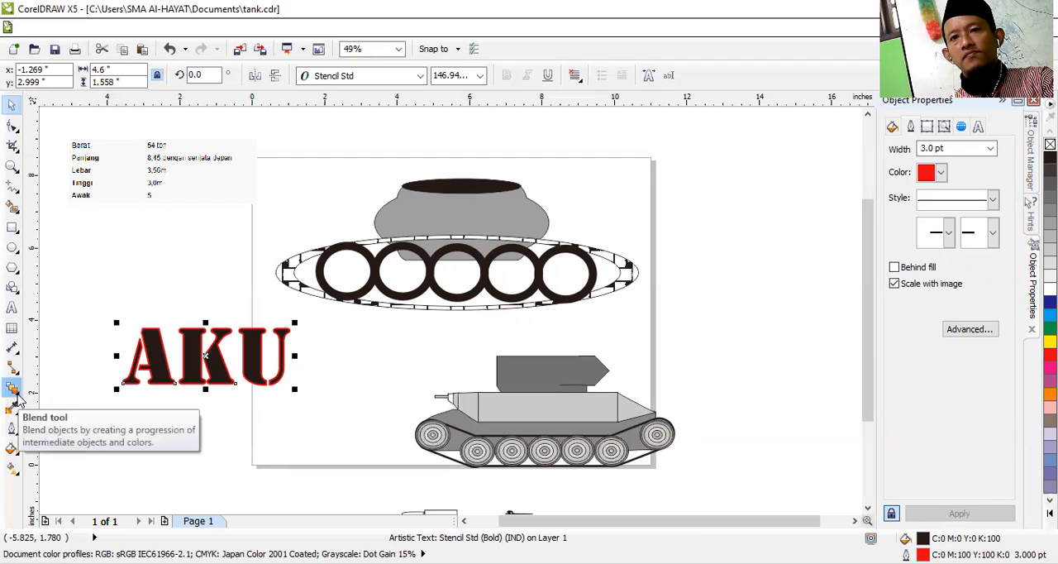
click(18, 399)
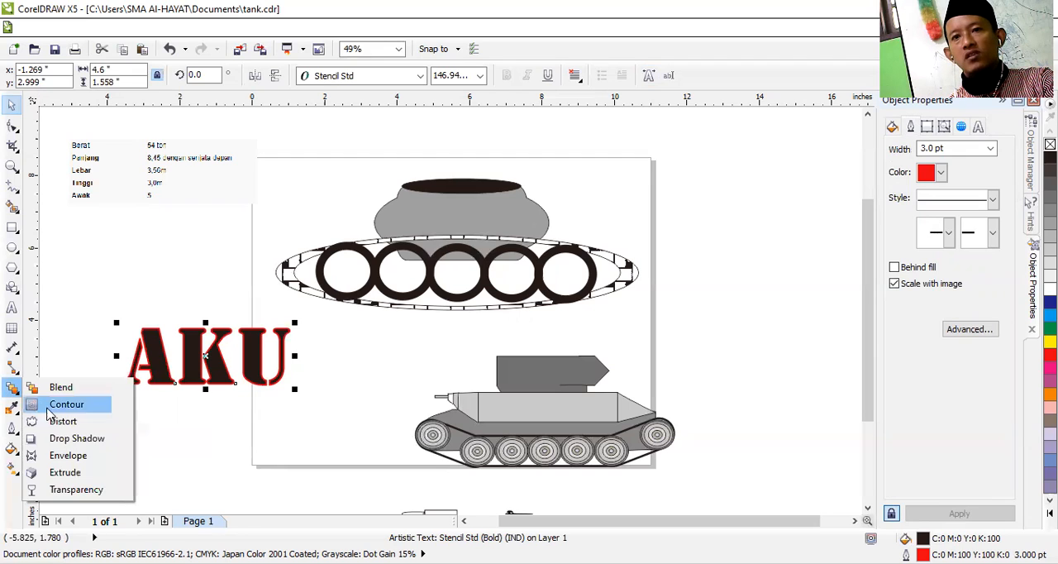
click(86, 440)
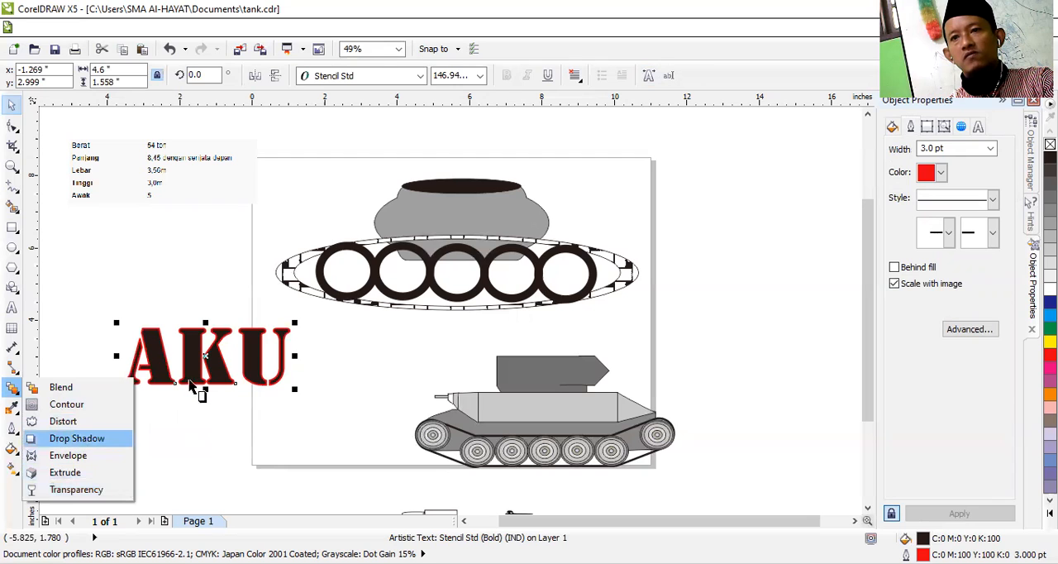
drag(235, 408, 143, 397)
click(334, 418)
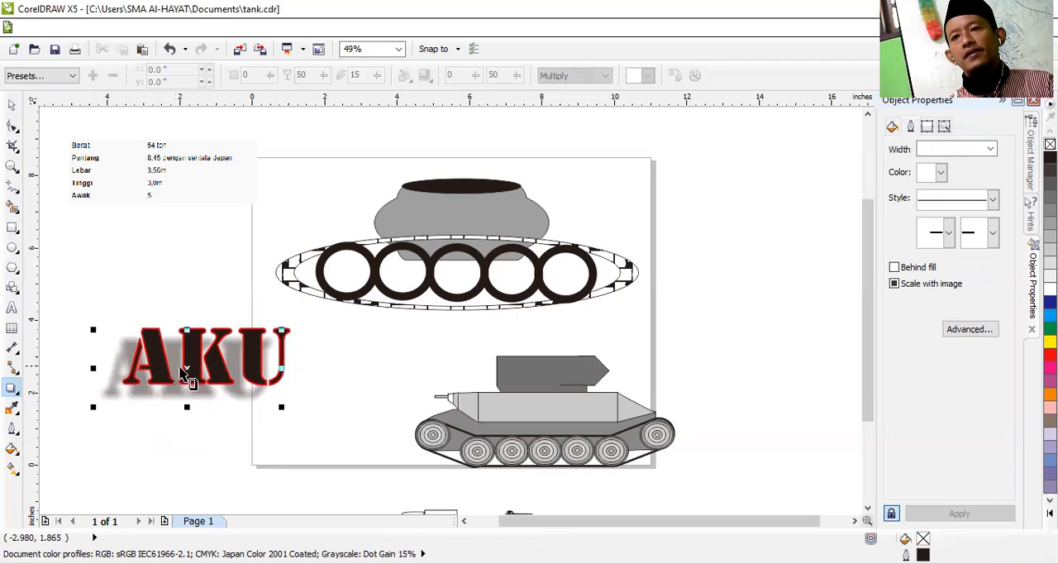
Step: Move the AKU text with its shadow to the right, centring it at about X 2.24 in, Y 3.06 in
click(11, 106)
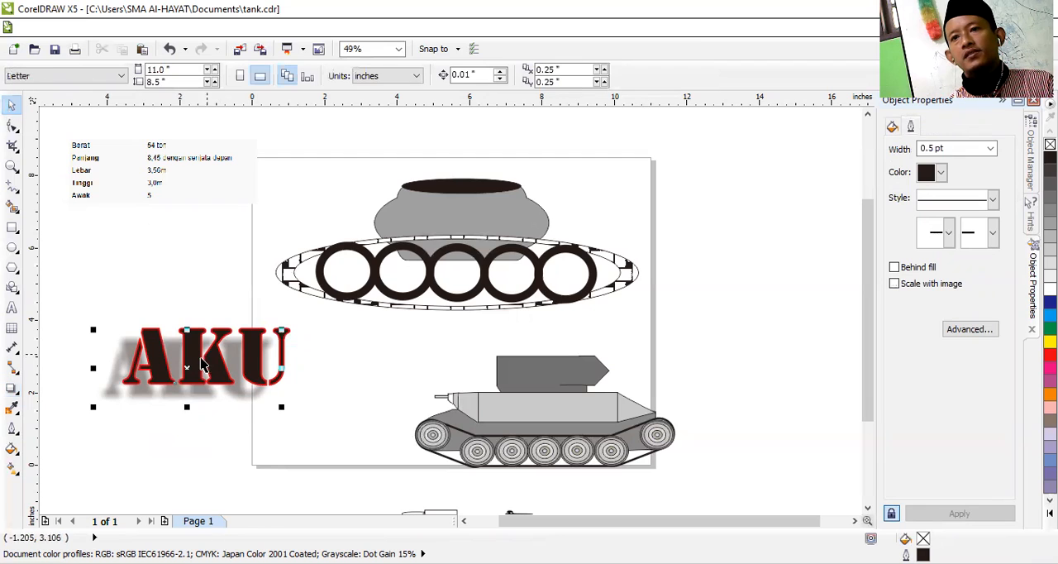
click(223, 373)
drag(223, 373, 348, 374)
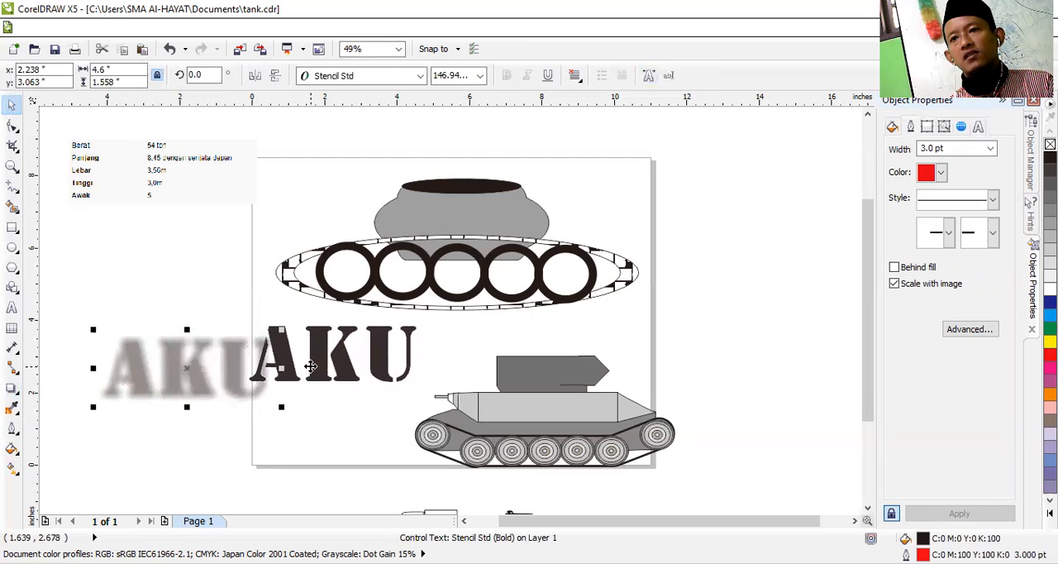
click(322, 461)
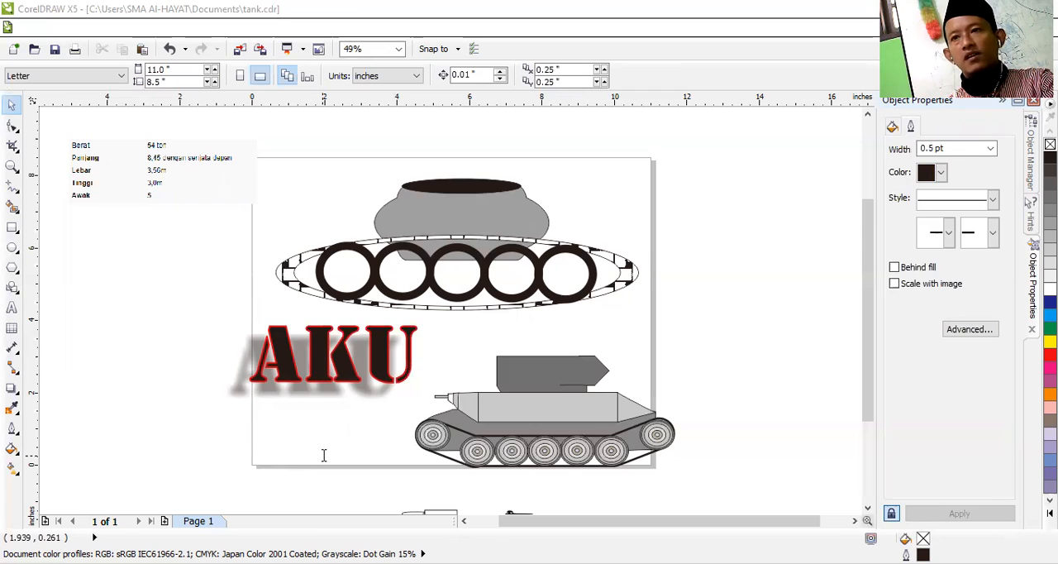
click(16, 306)
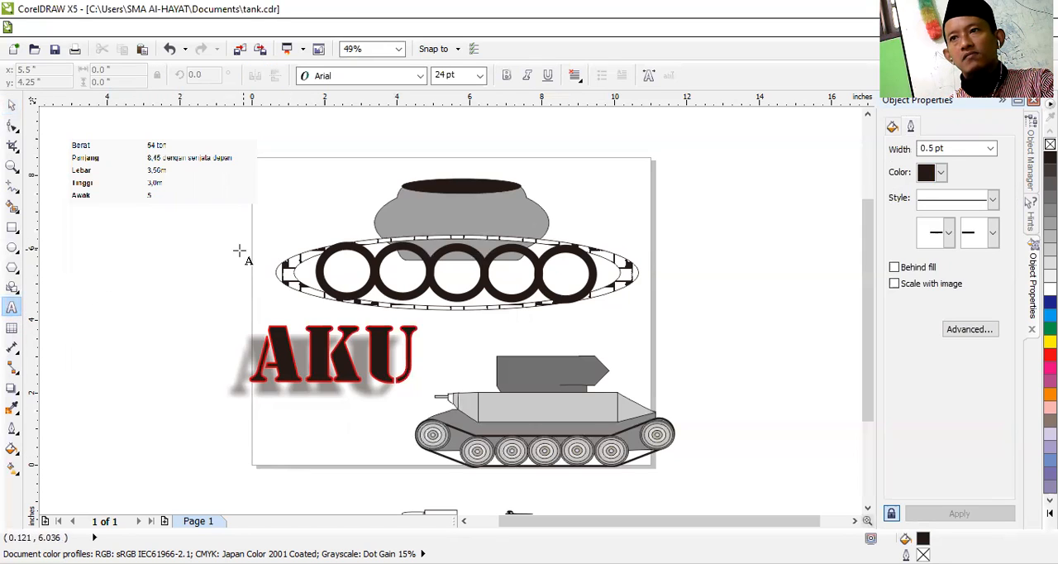
click(547, 78)
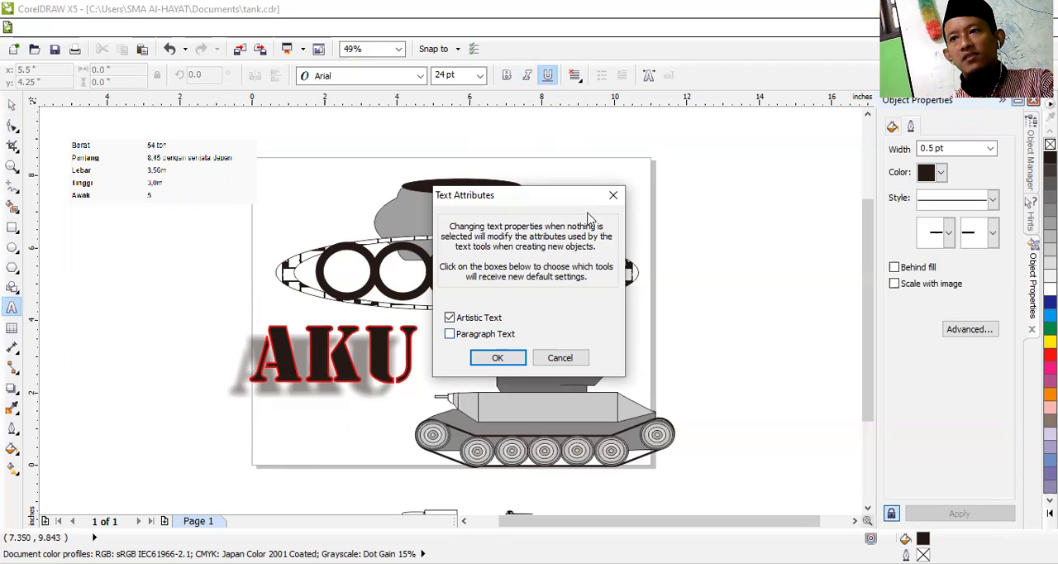
click(611, 196)
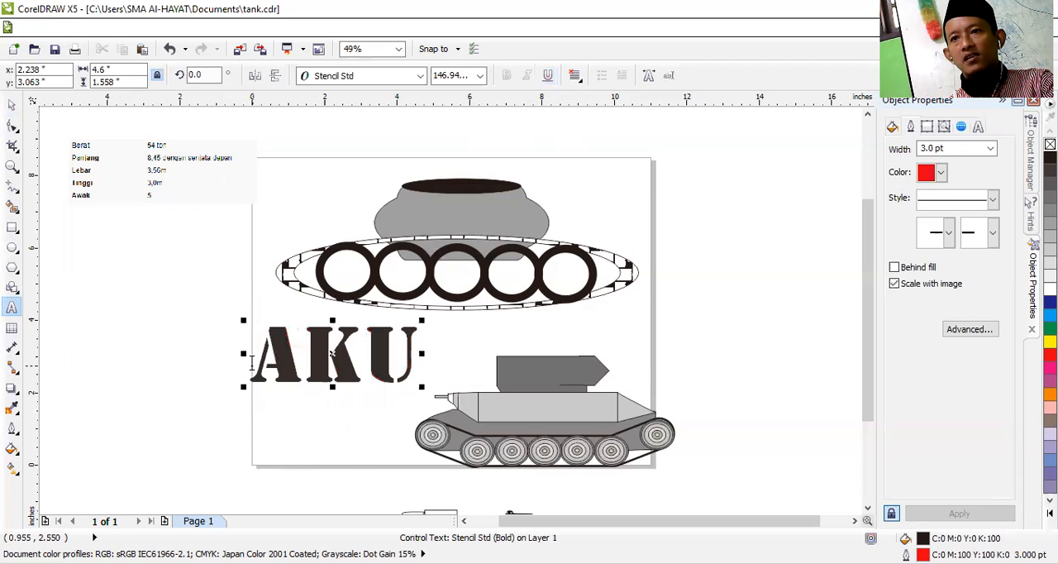
Step: Examine the text alignment choices and the Character Formatting options available for artistic text
click(576, 76)
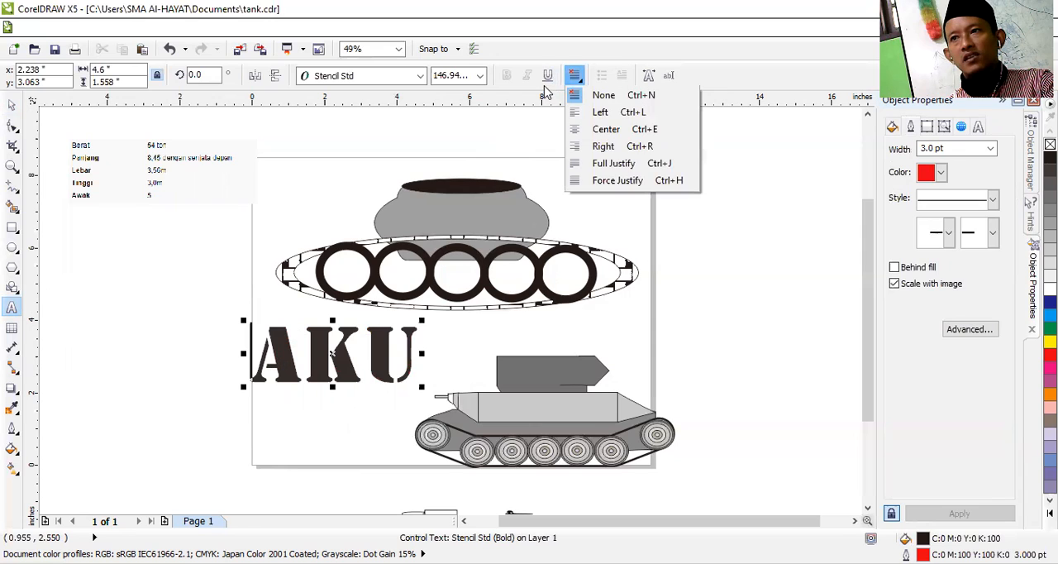
click(113, 340)
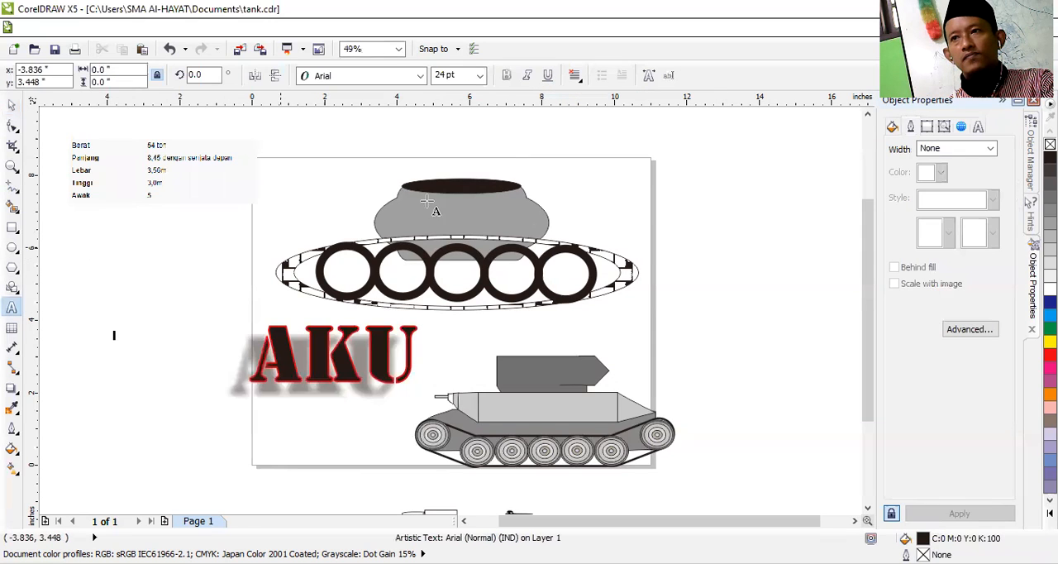
click(577, 77)
click(647, 76)
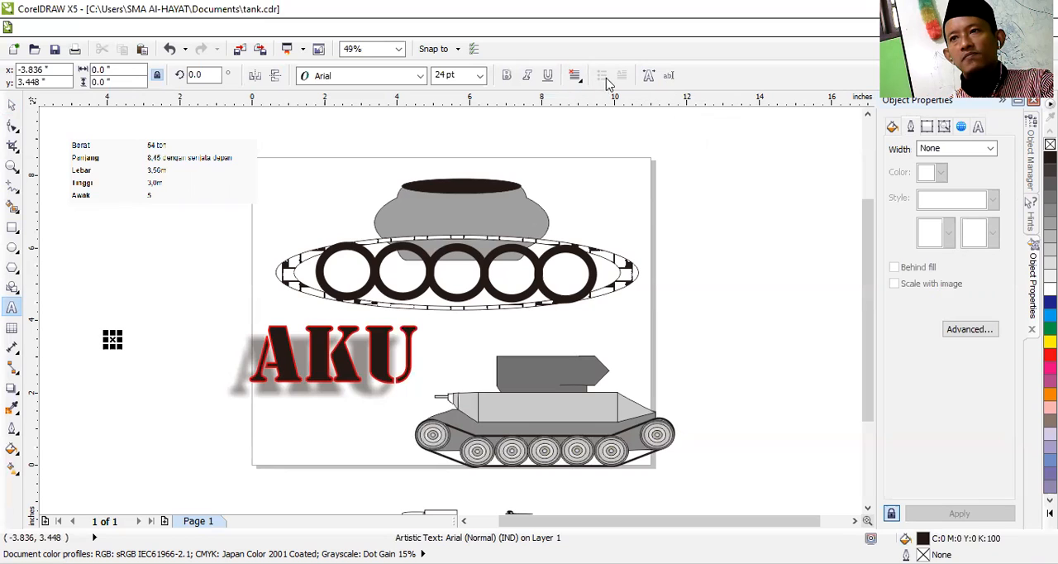
click(649, 76)
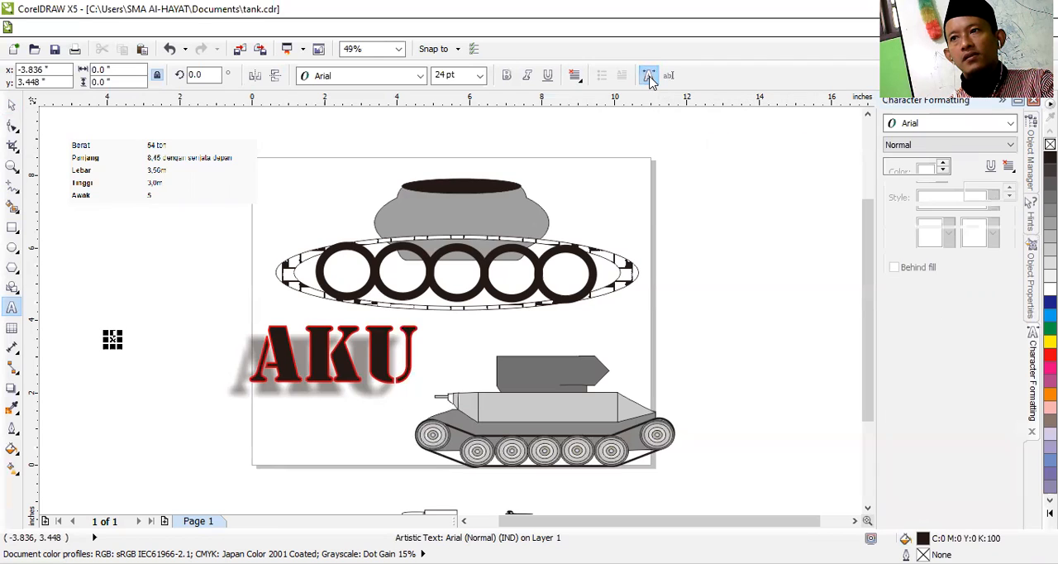
click(650, 76)
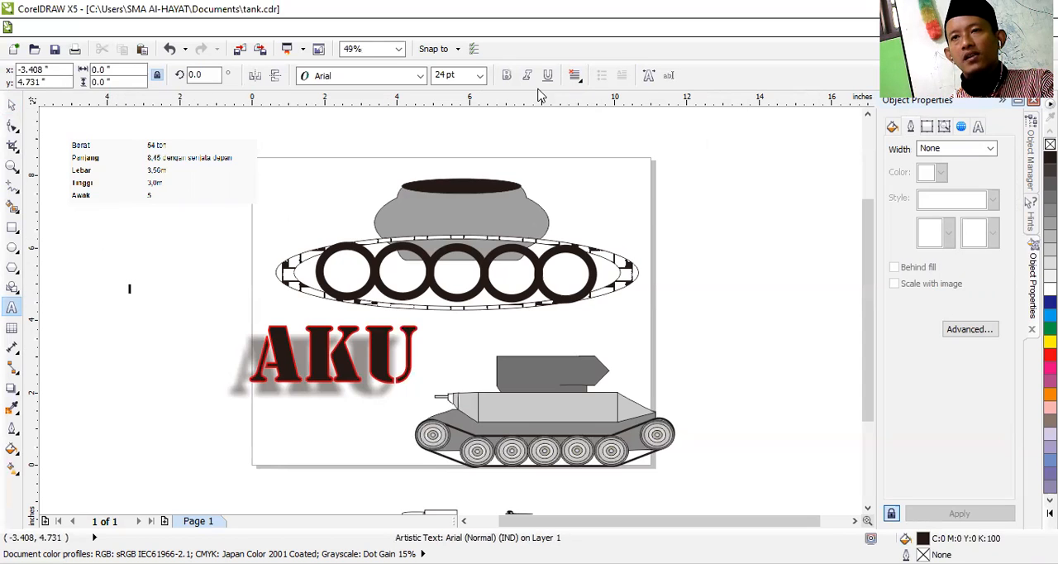
click(576, 78)
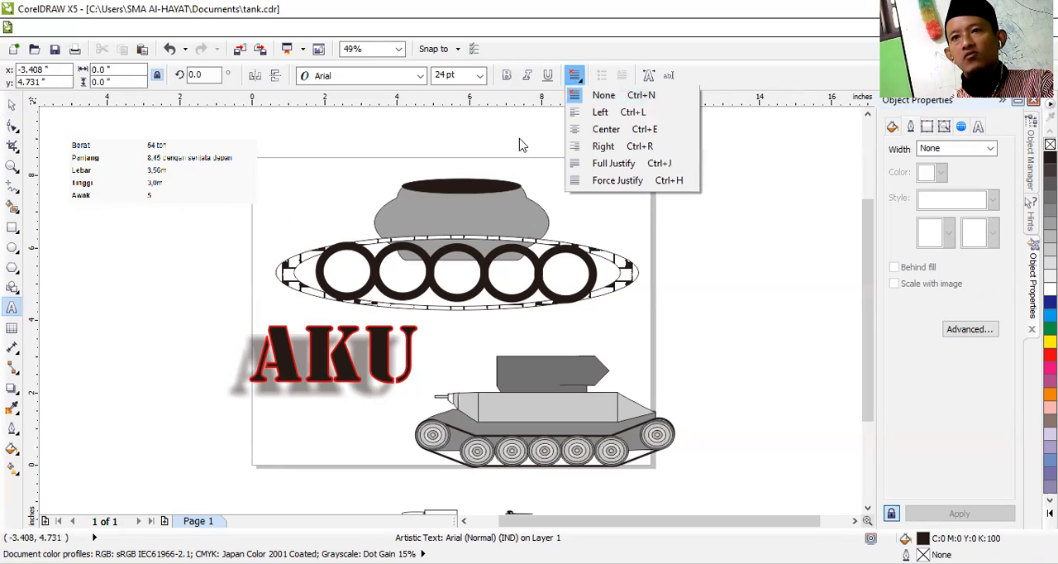
click(129, 291)
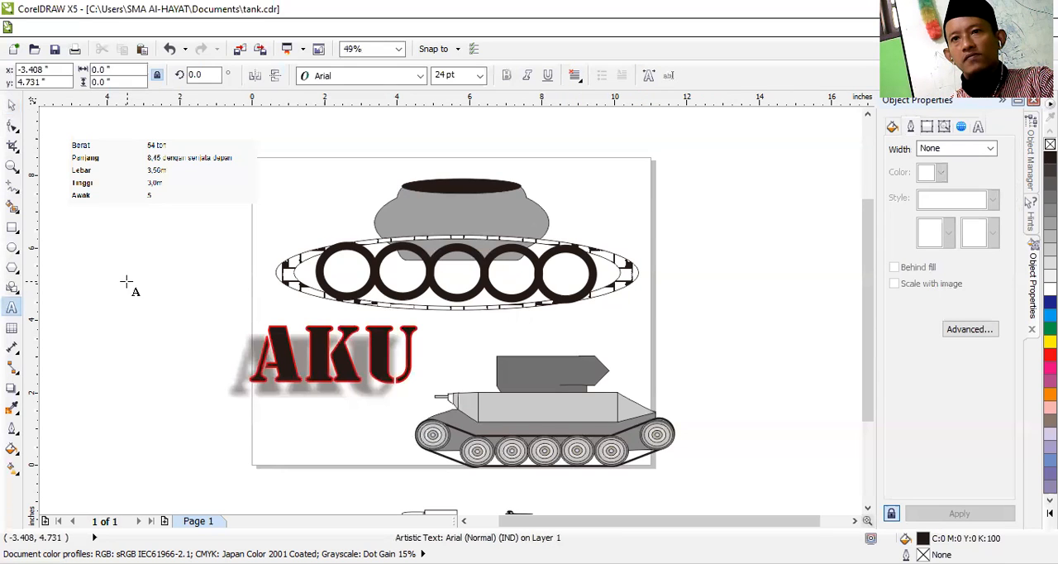
click(11, 105)
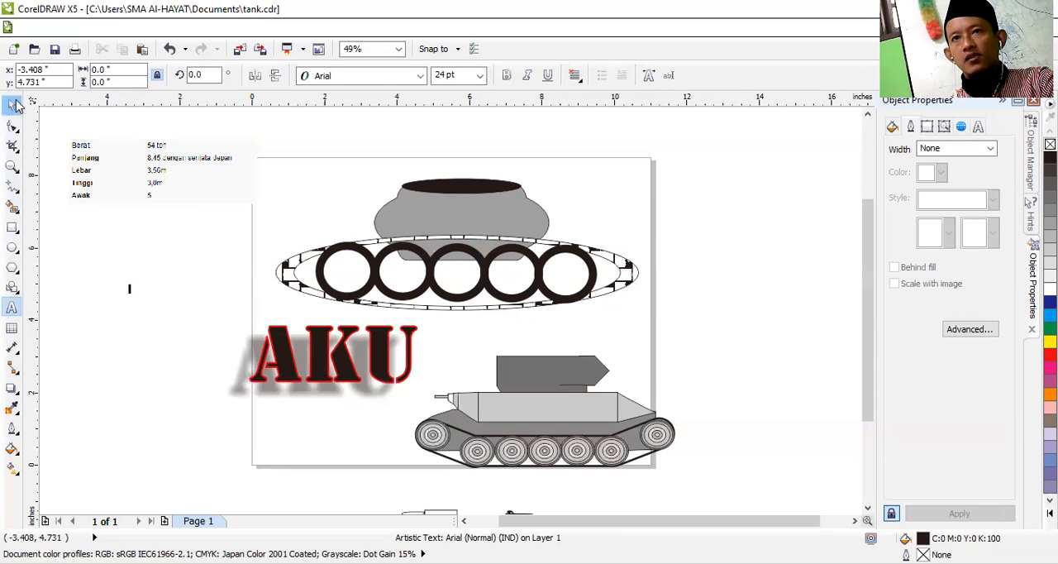
Step: Add four lines of Arial 24 pt text, "fdsaasfa", "dsfdsa\", "asfda" and "dfaa", above and left of AKU, and stretch them to about 2.29 in wide
click(13, 312)
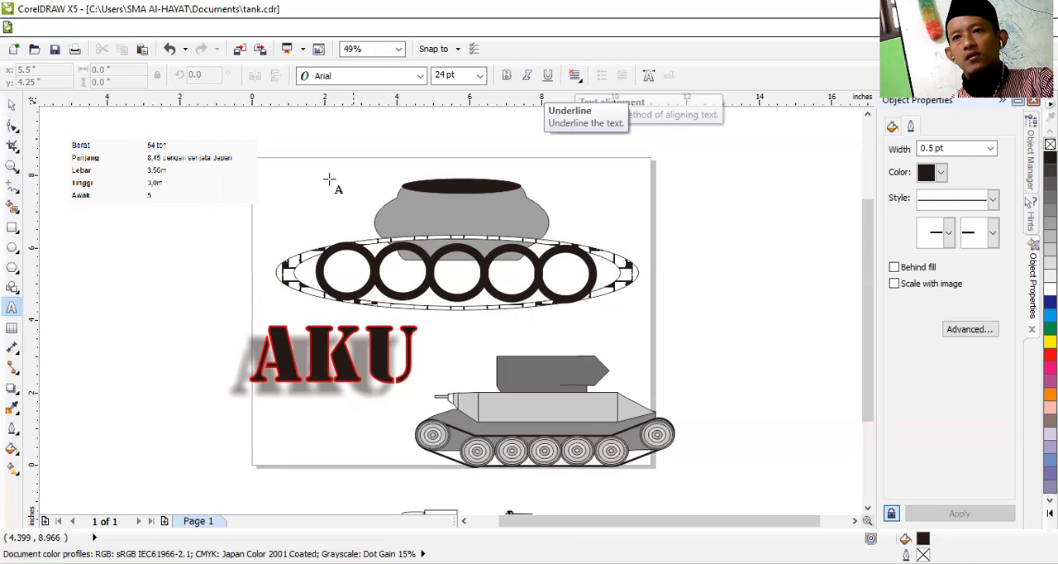
click(137, 280)
text(fdsaasfa)
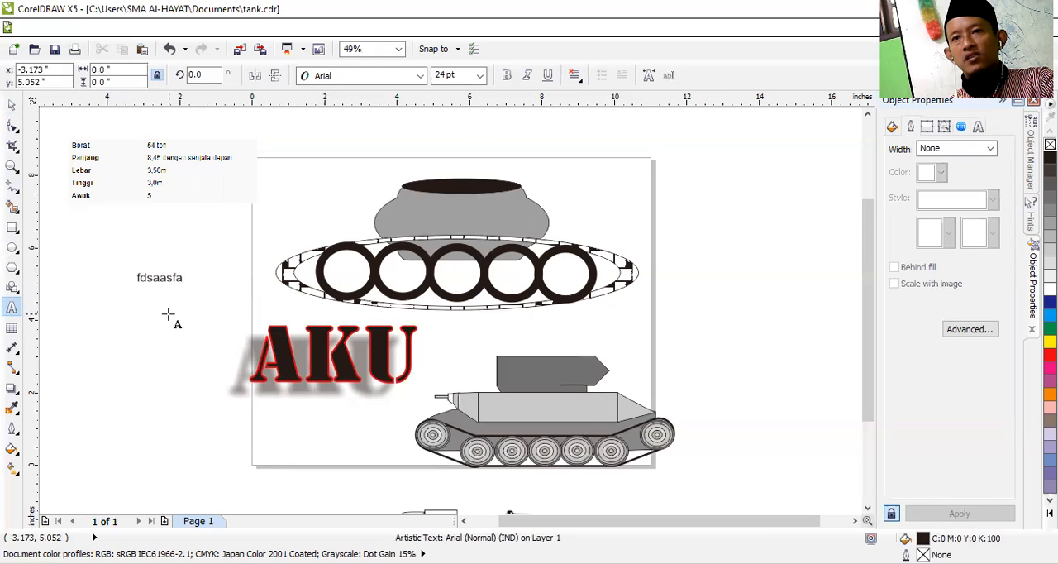
key(Return)
text(dsfdsa\)
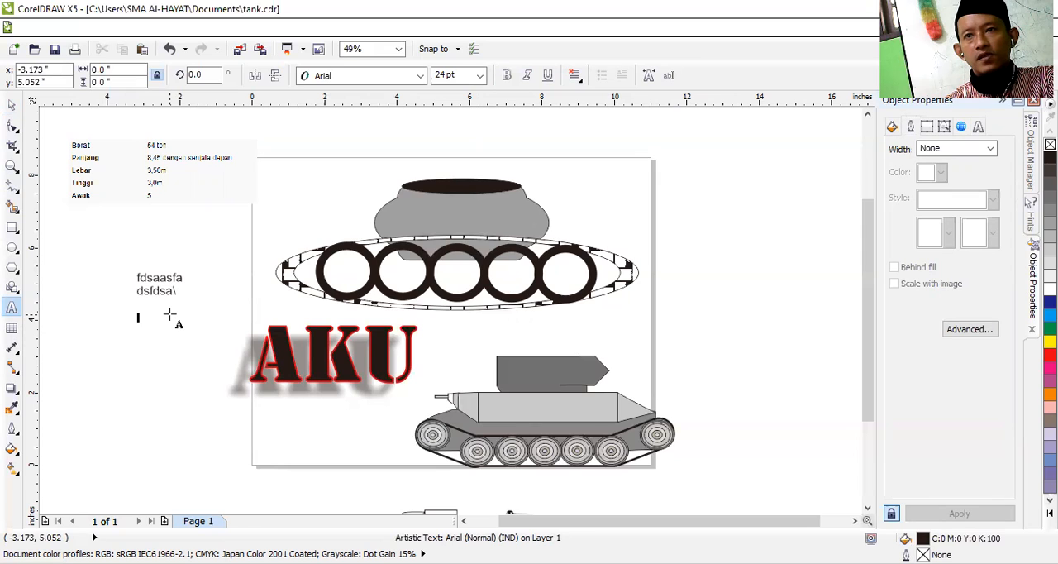
click(170, 312)
text(asfda)
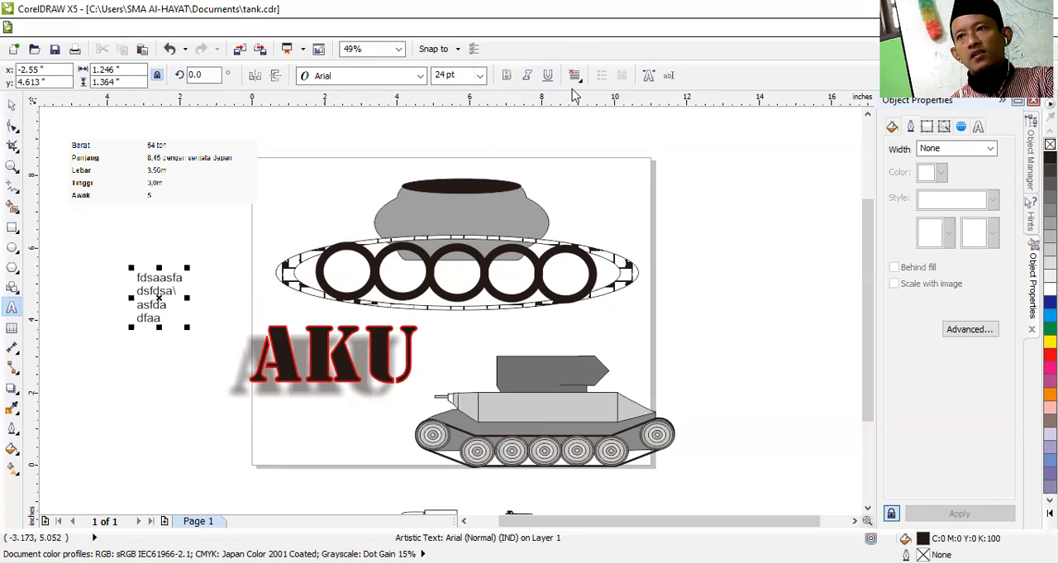
drag(188, 298, 223, 299)
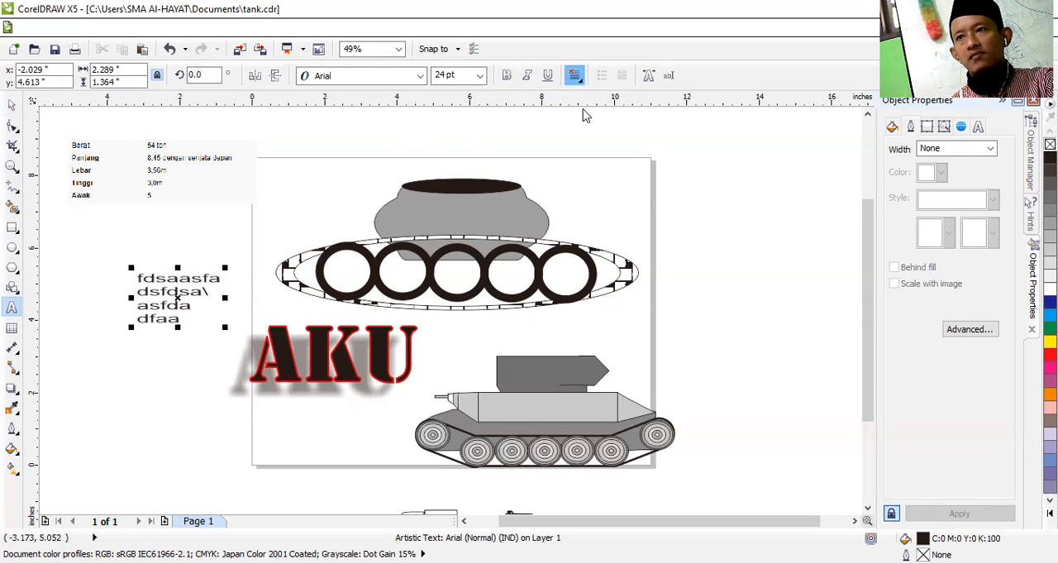
Step: Centre the four lines of artistic text, then switch their alignment to Right
click(574, 75)
click(605, 129)
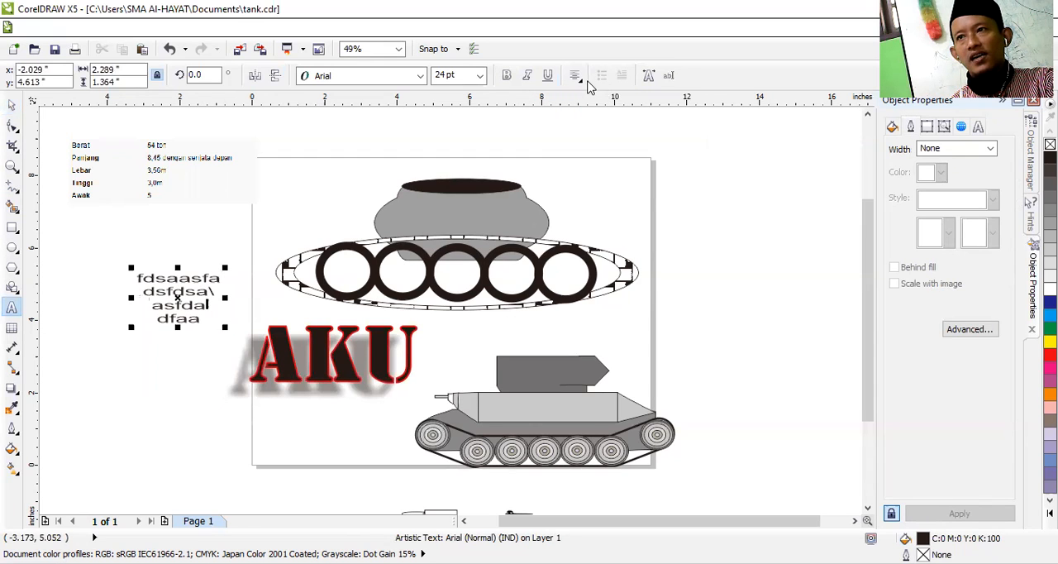
click(579, 81)
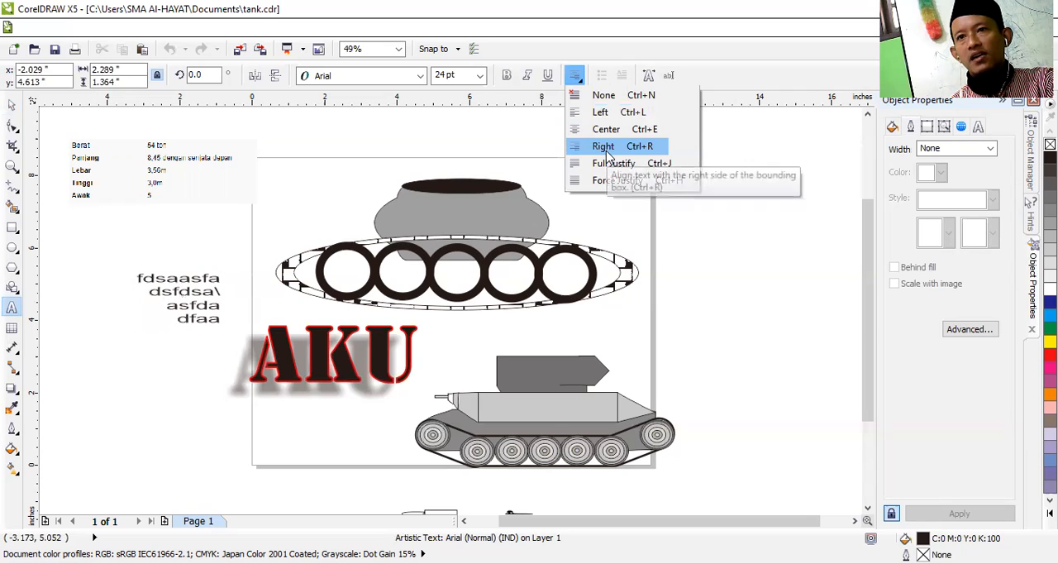
click(614, 142)
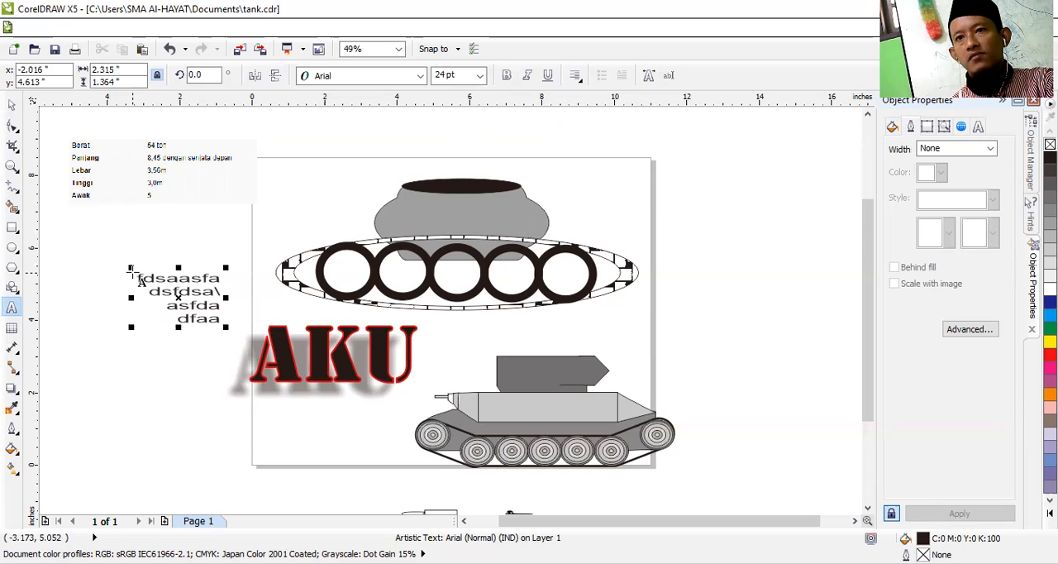
Step: Add a paragraph text frame above the four lines, fill it with repeated "as" characters, and enlarge it to about 3.85 by 1.21 in
click(88, 256)
drag(93, 291, 197, 209)
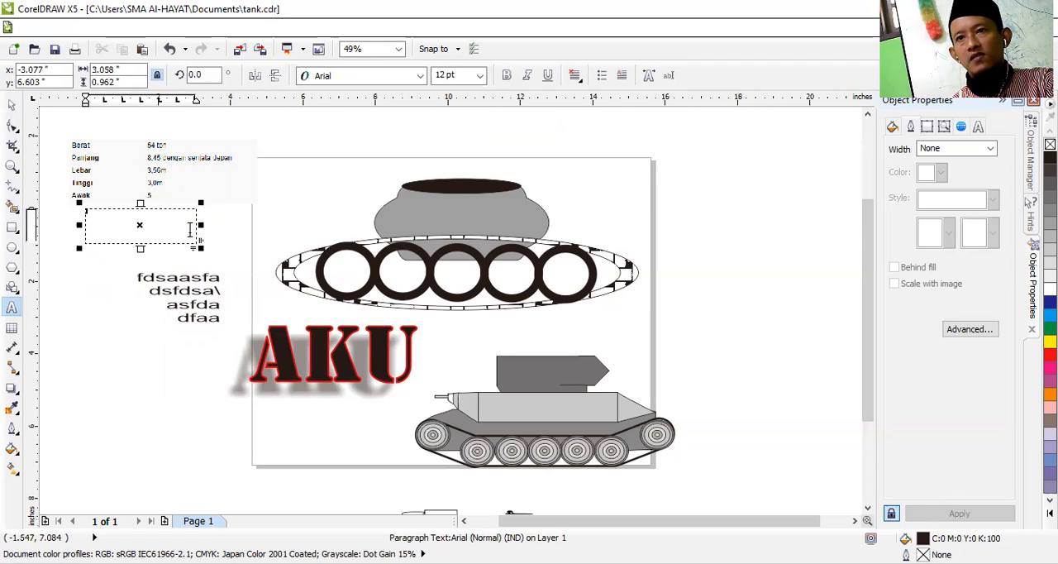
click(157, 221)
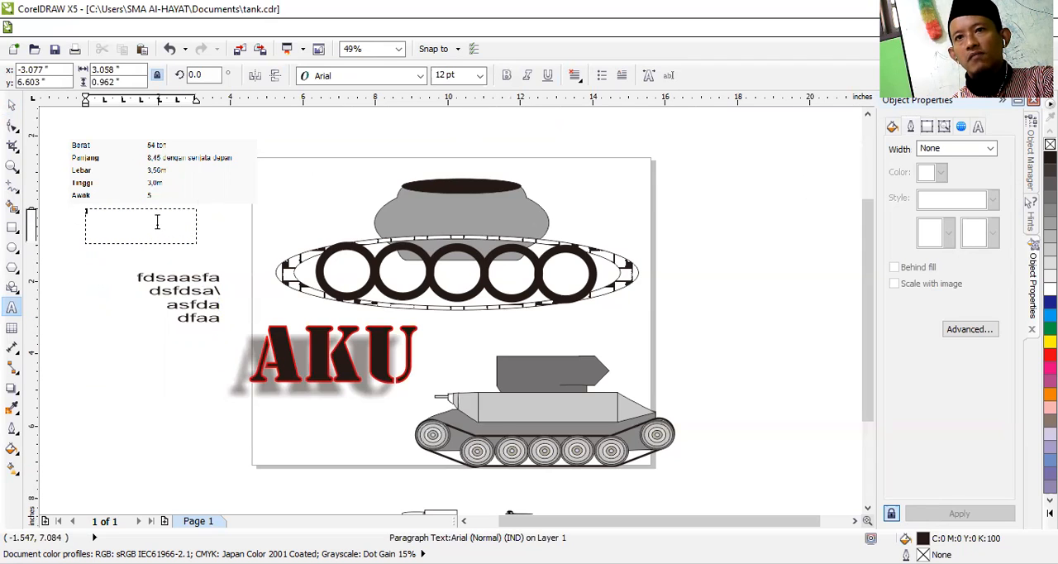
text(fdsasasasasasasasasasasasasasa)
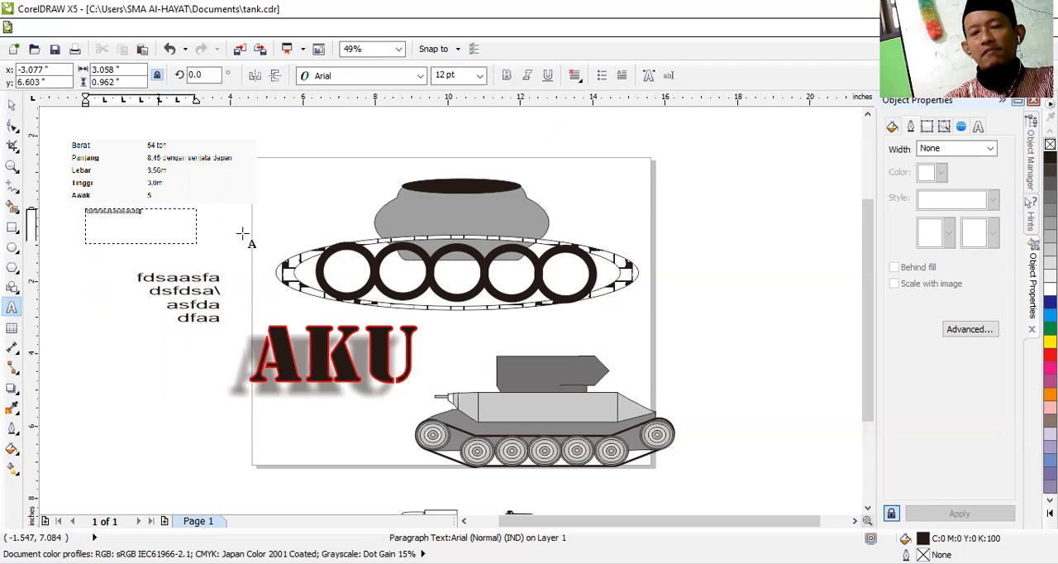
text(sasasasasasasasasasasasasasasasasasasasasasasasaasasasasasasasasasasasasasasasasasasasasasasasasasasasasasasasasasasasasasasasas)
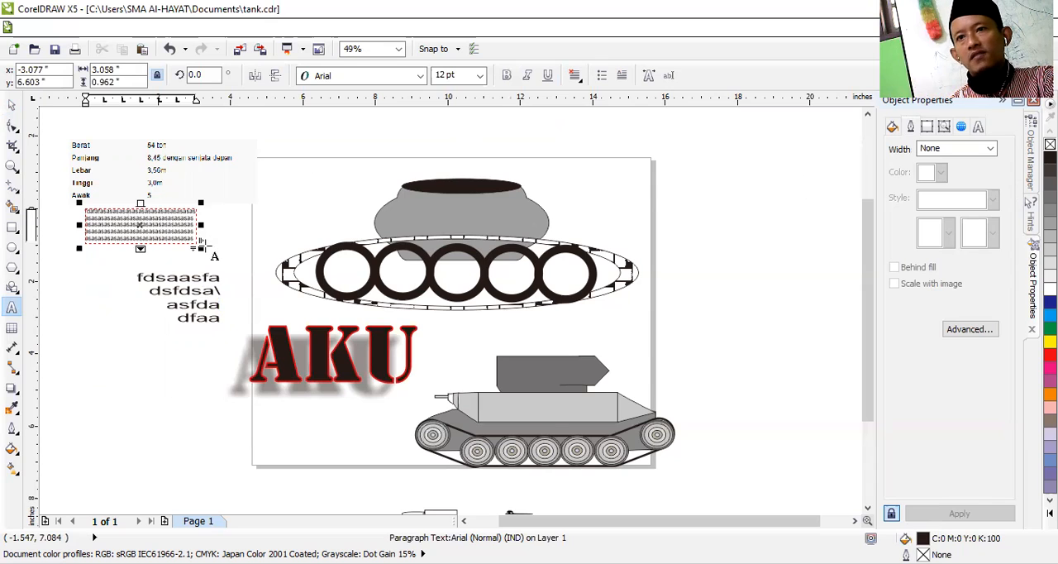
drag(196, 243, 227, 270)
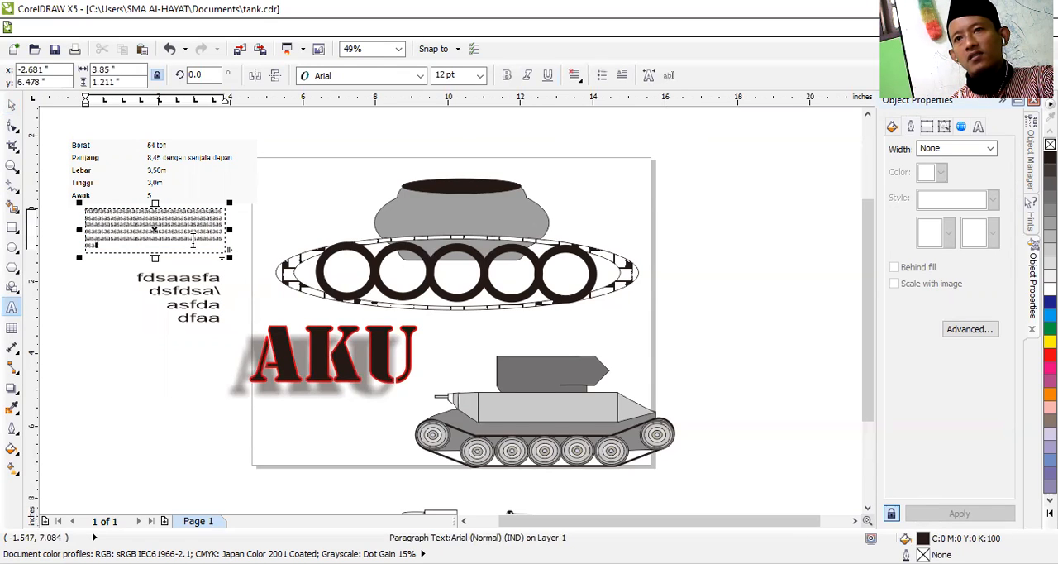
Step: Try to add a drop shadow to the paragraph text, and compare it with the AKU text's shadow
drag(192, 242, 64, 208)
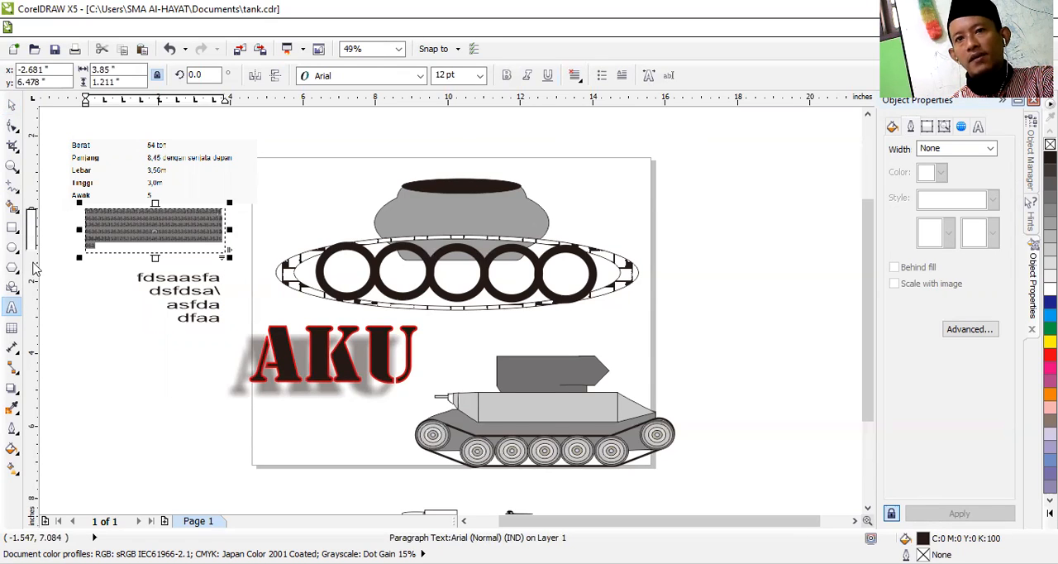
click(12, 387)
drag(142, 229, 113, 285)
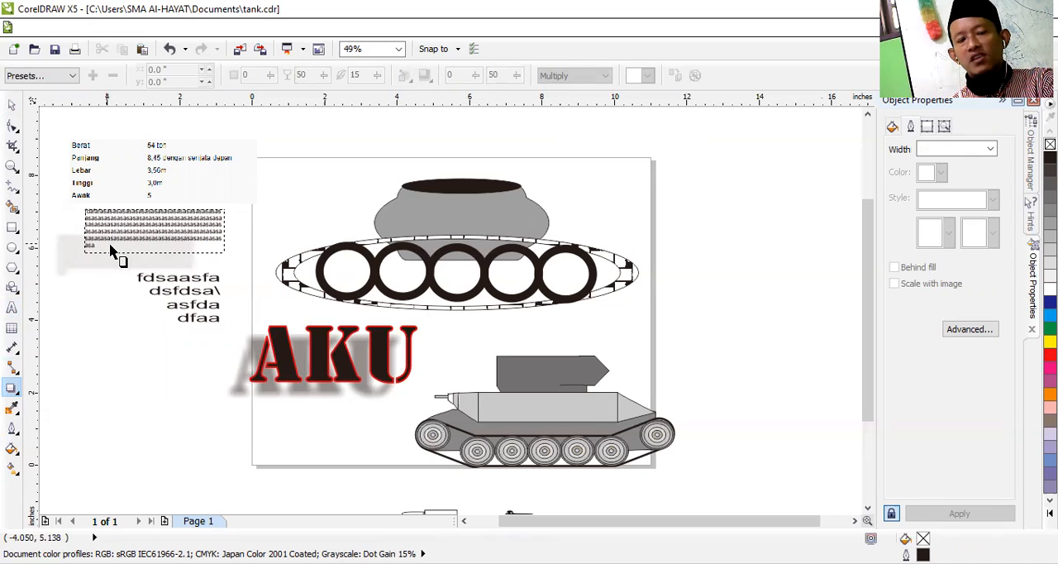
click(116, 270)
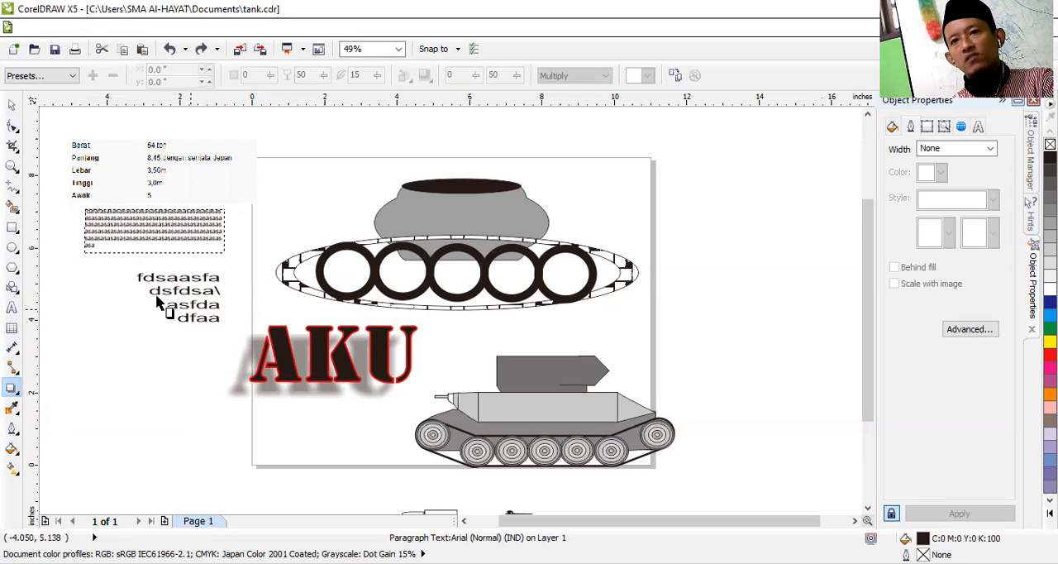
click(331, 361)
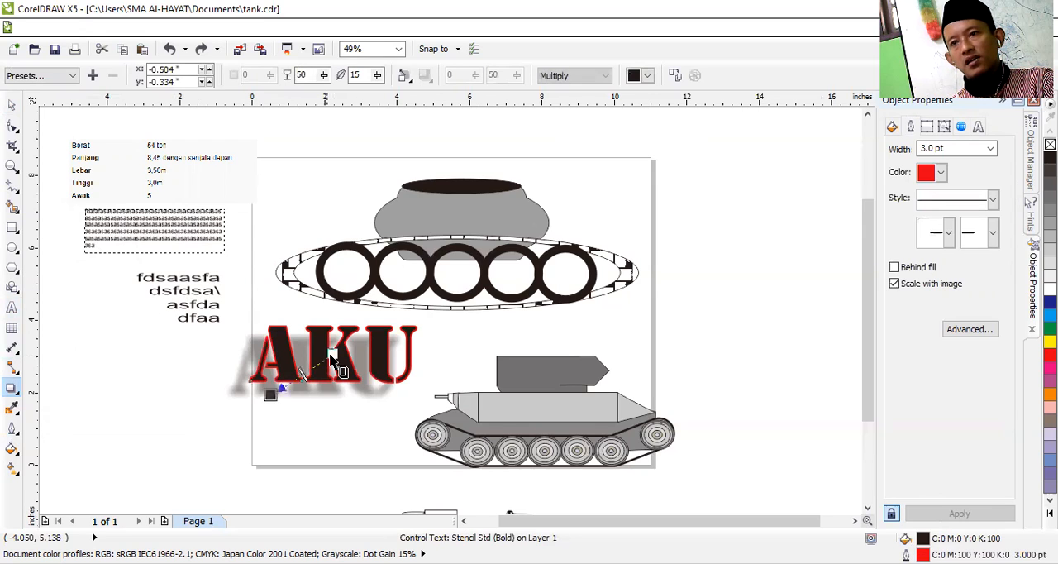
click(110, 303)
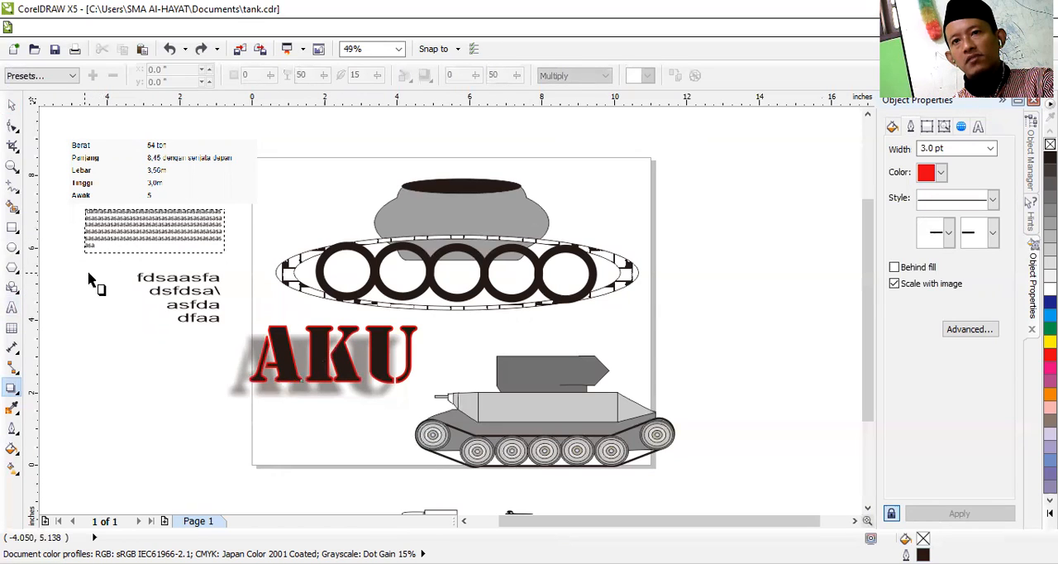
Step: Draw an empty paragraph text frame about 3.02 by 2.46 in, overlapping the lower lines of the right-aligned text
click(11, 307)
drag(82, 302, 192, 389)
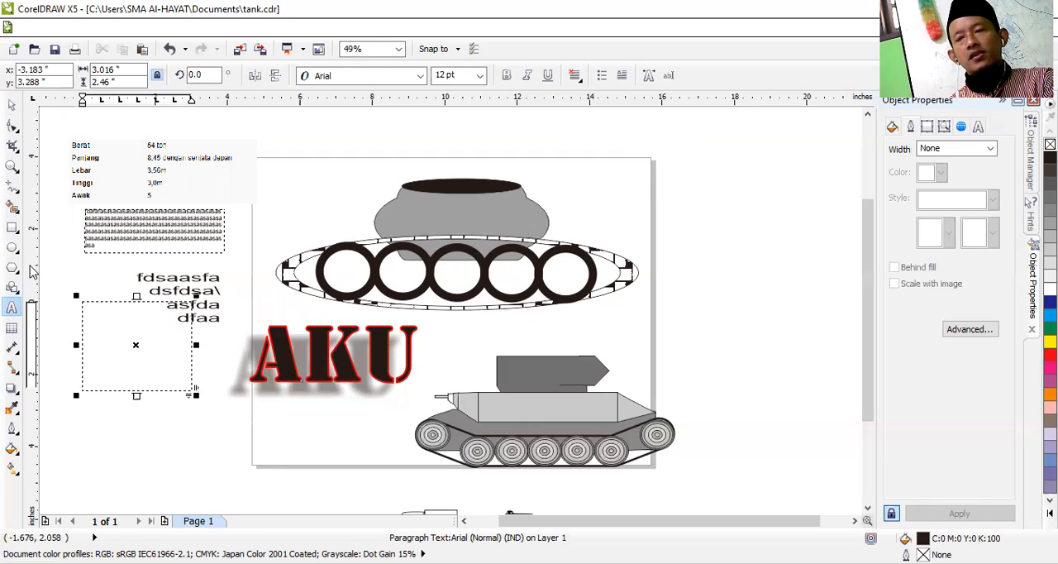
key(alt+Tab)
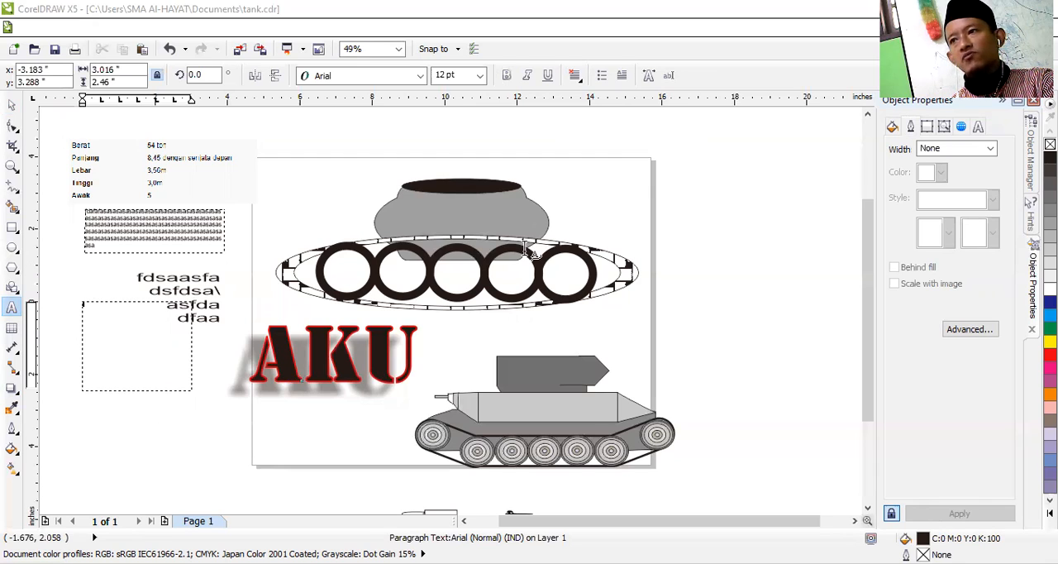
key(alt+Tab)
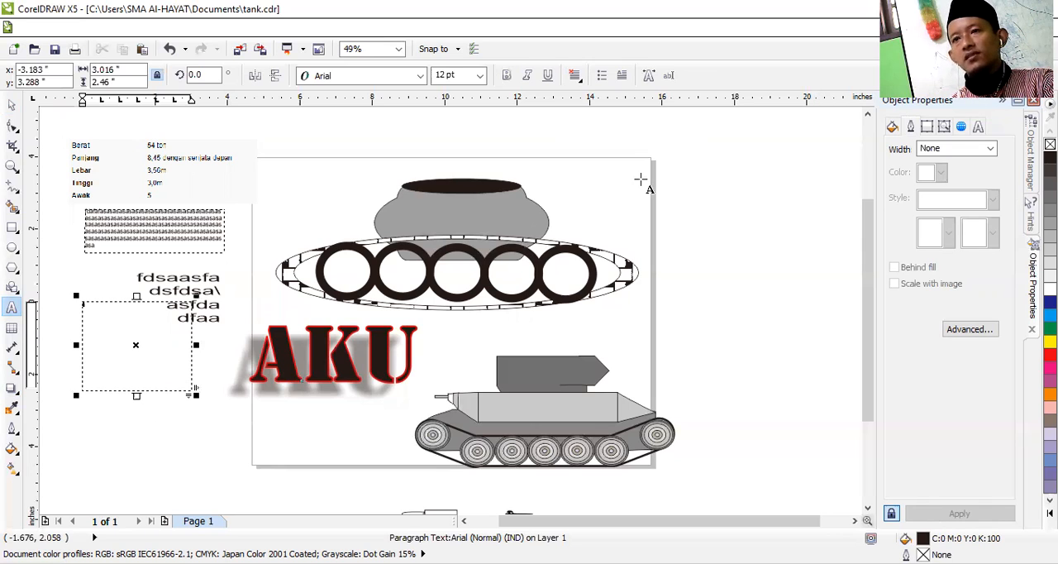
Step: Compare the property options offered for the AKU text, the empty paragraph frame, the lower tank's turret group and the Rectangle tool
click(12, 104)
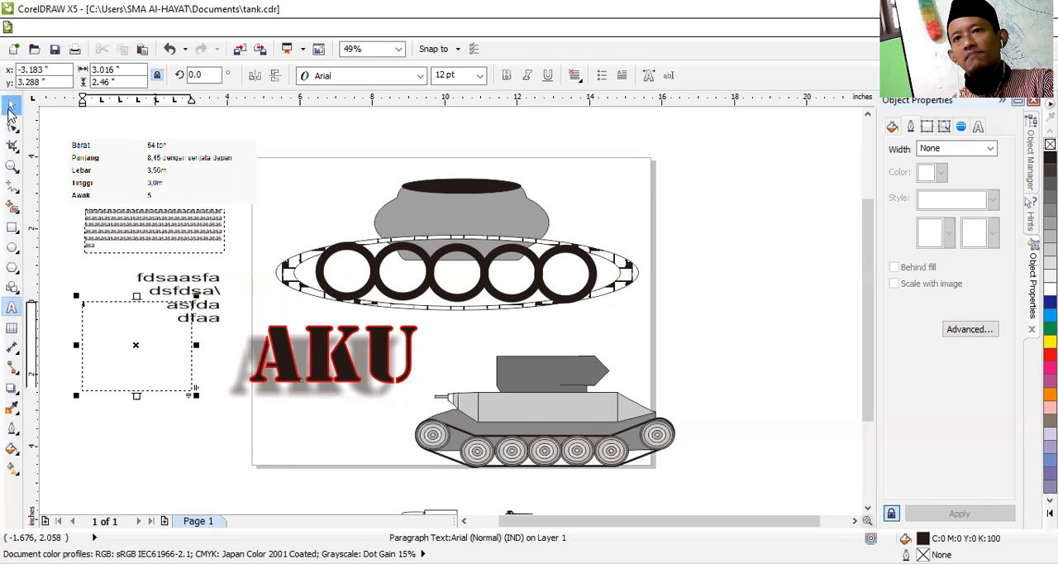
click(291, 368)
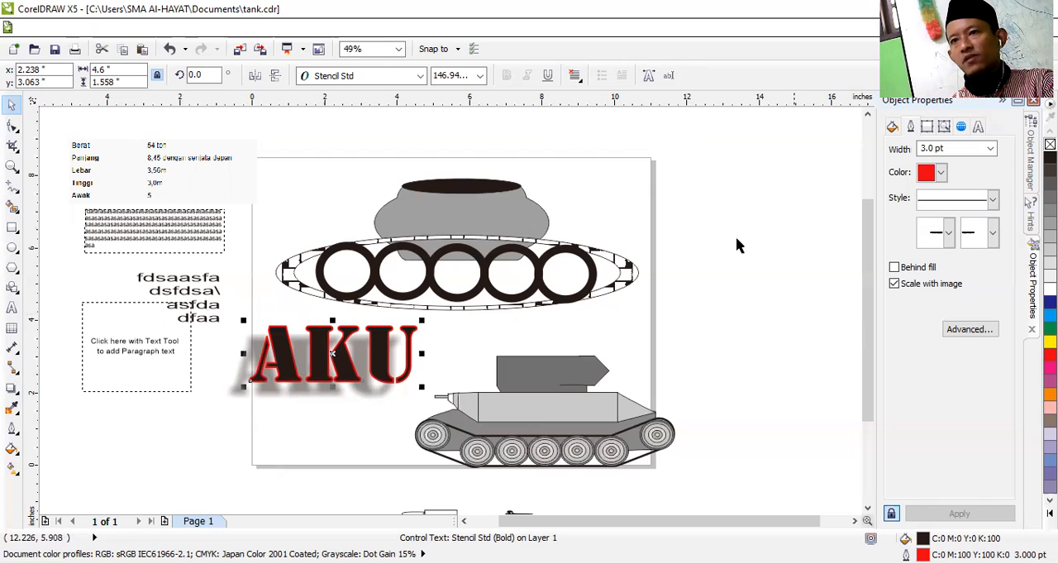
click(157, 362)
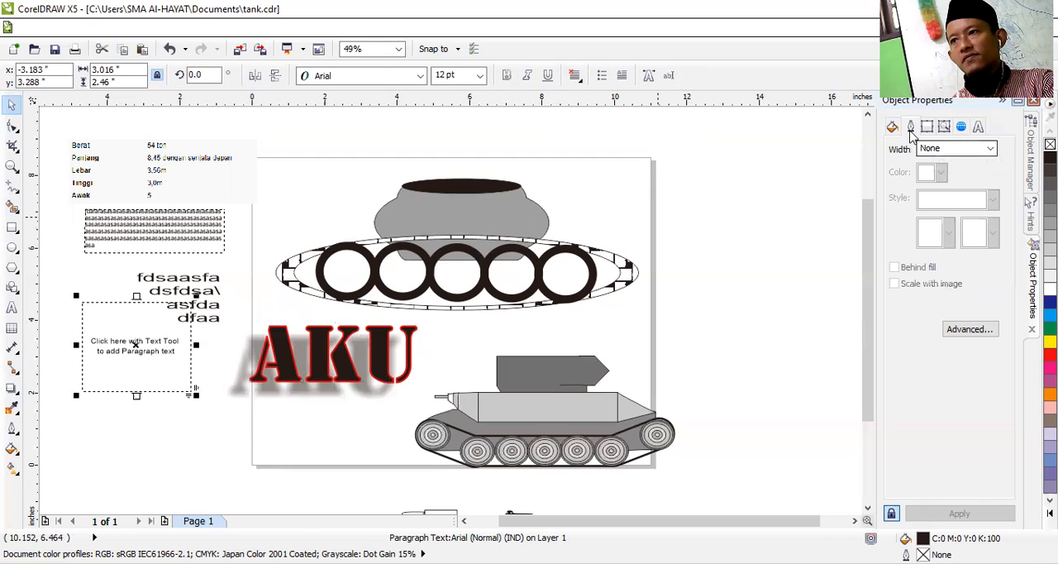
click(121, 351)
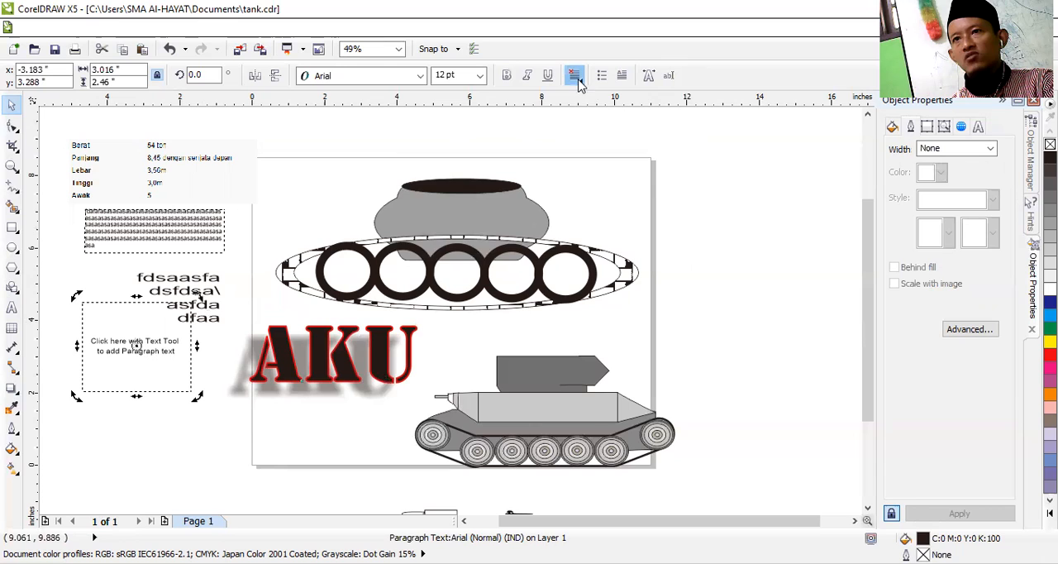
click(324, 374)
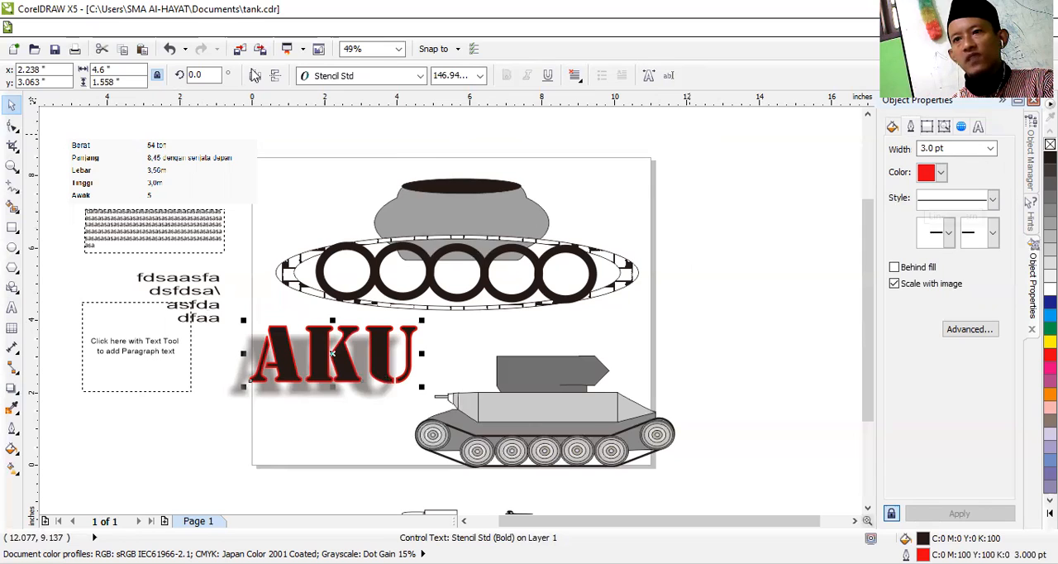
click(529, 363)
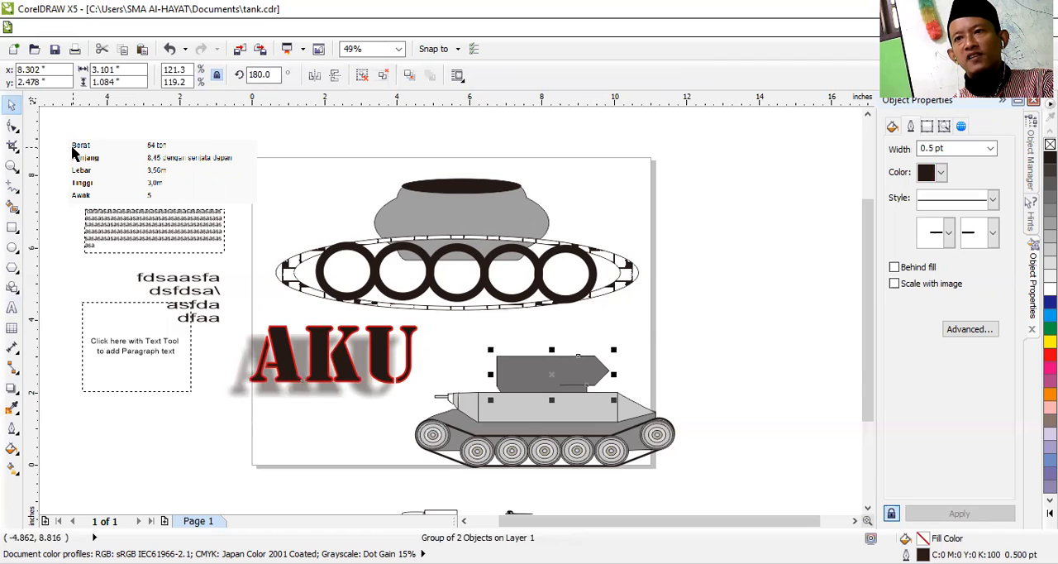
click(12, 227)
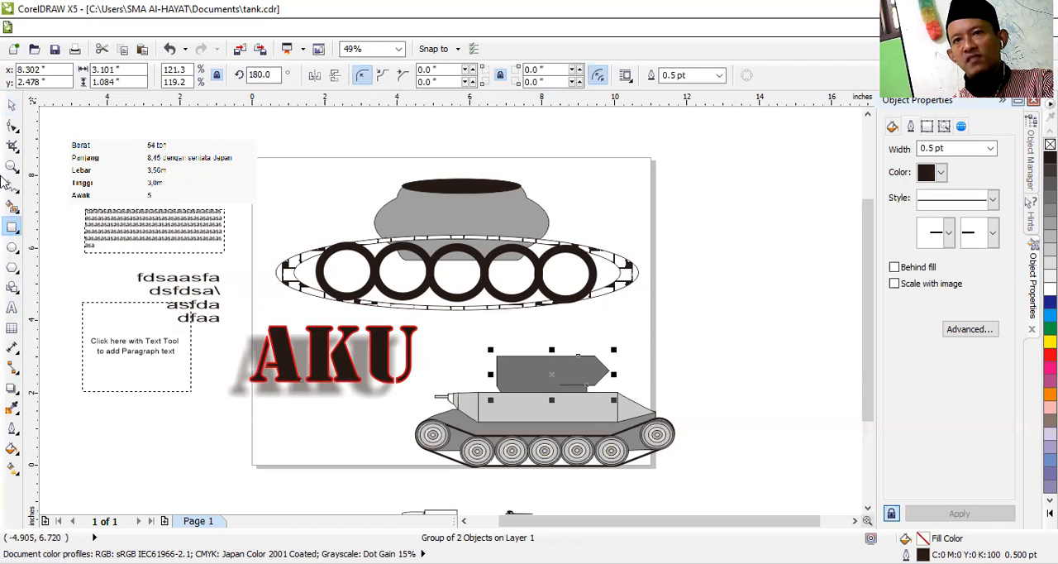
click(11, 104)
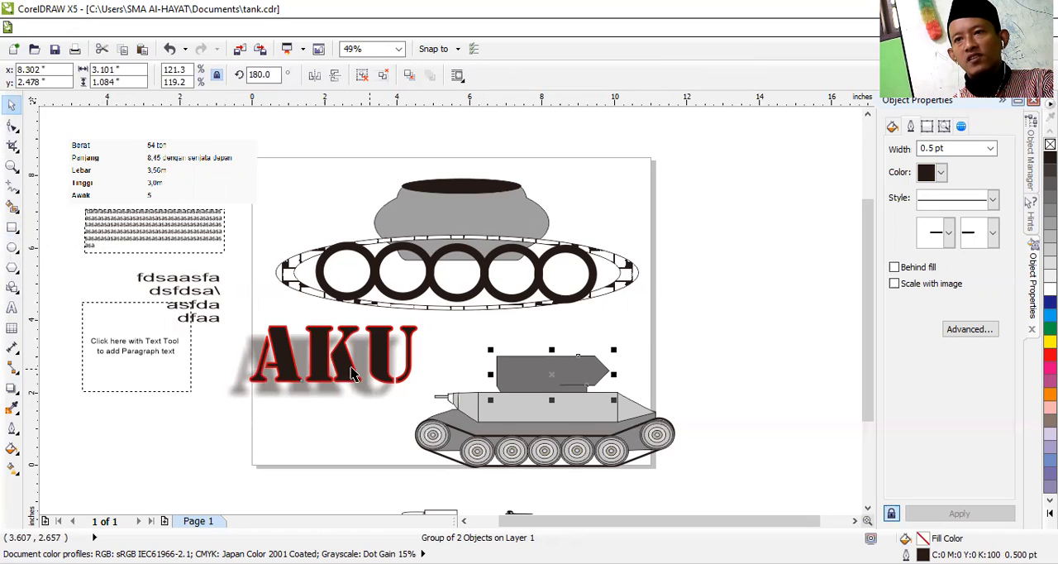
click(395, 422)
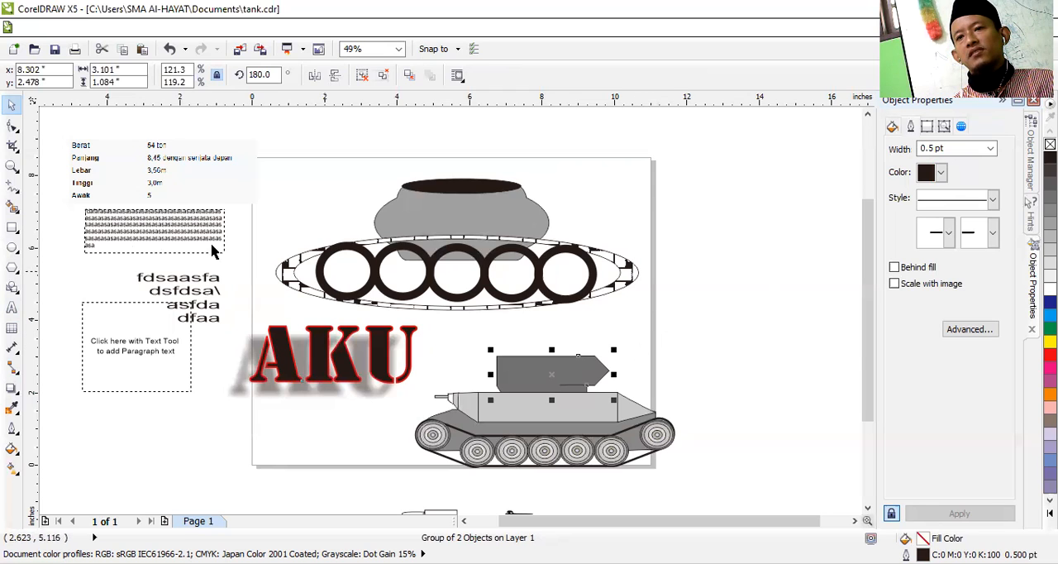
Step: Draw a rectangle about 1.26 by 1.07 in to the right of the page and scribble a freehand curve about 1.51 by 1.22 in over it
click(12, 227)
drag(688, 297, 734, 337)
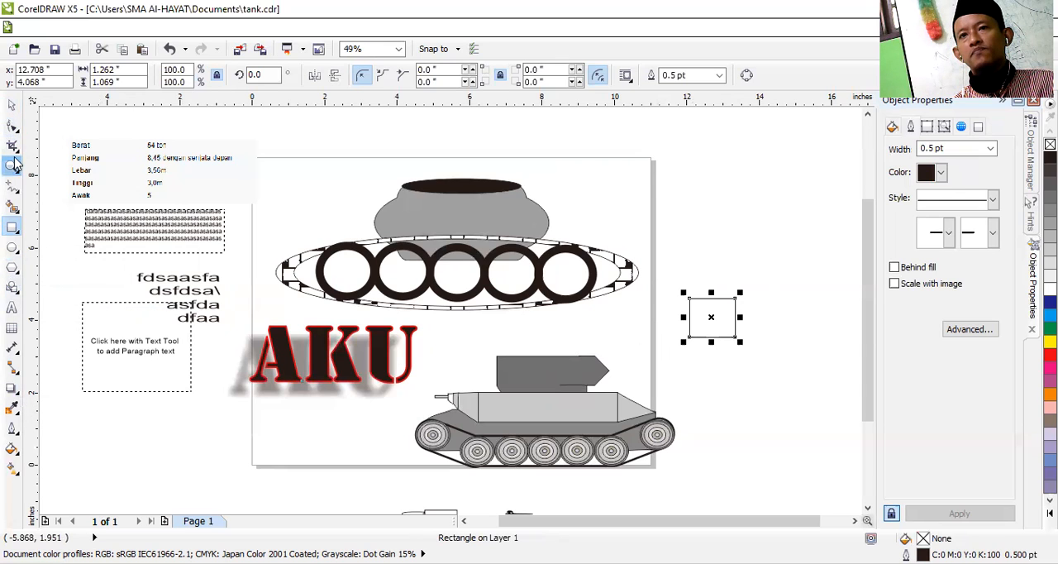
click(12, 129)
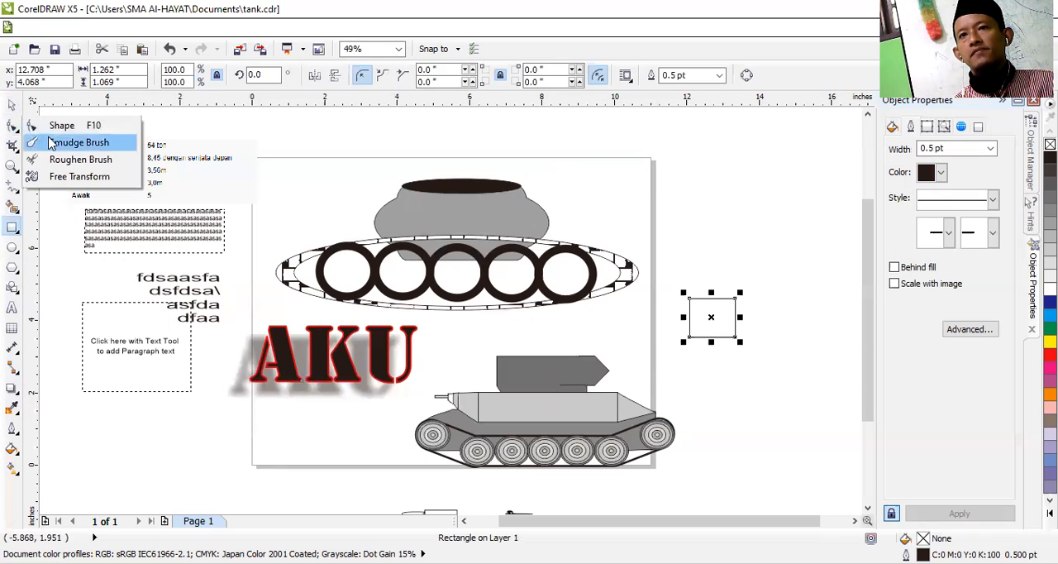
click(12, 186)
click(62, 177)
mouse_move(712, 317)
mouse_down()
mouse_move(727, 297)
mouse_move(695, 314)
mouse_move(719, 329)
mouse_move(707, 318)
mouse_up()
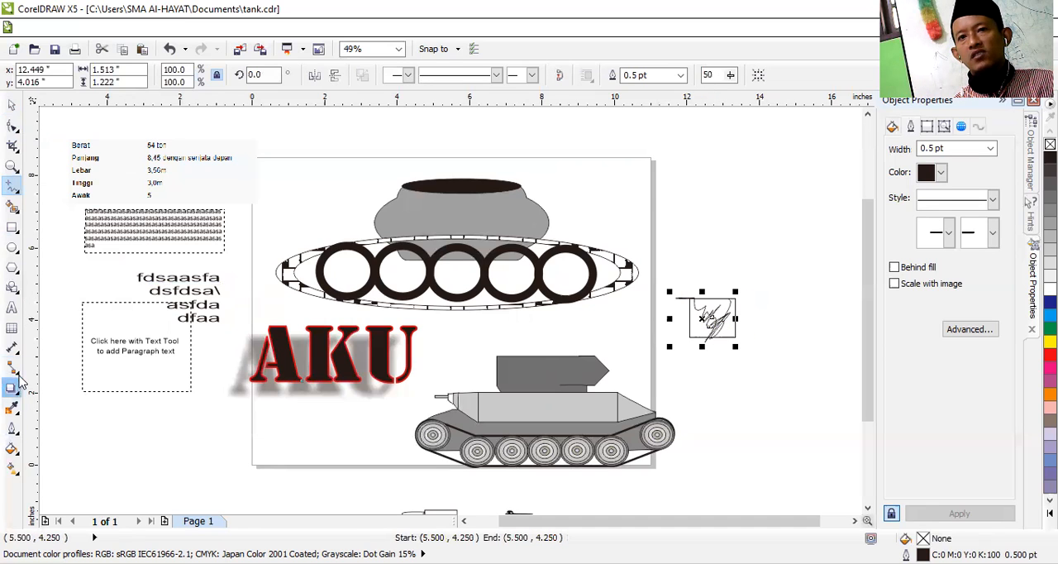
Step: Apply a uniform fill of C21 M84 Y81 K0 to the freehand scribble beside the page
click(13, 166)
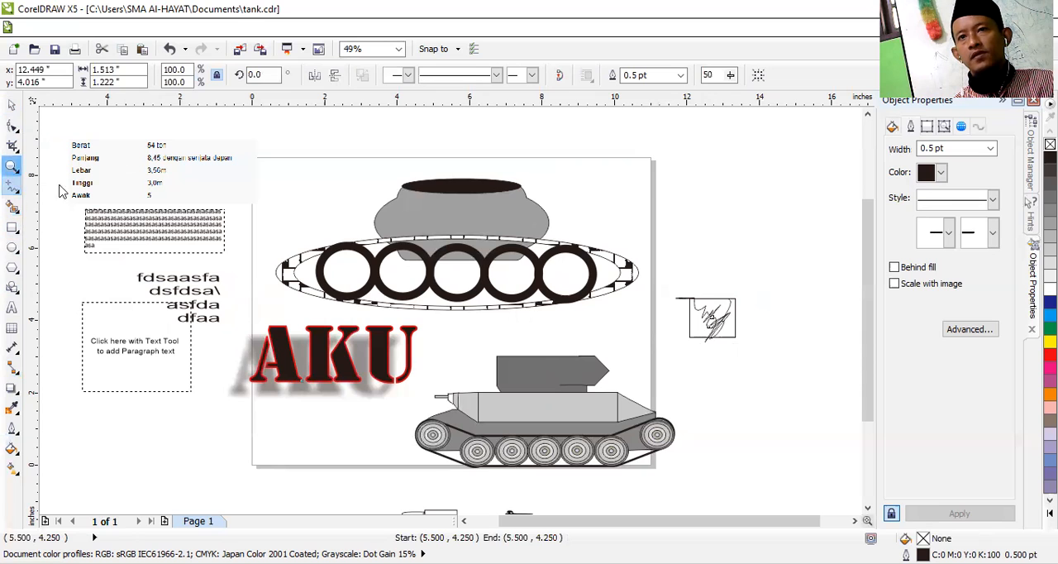
click(716, 320)
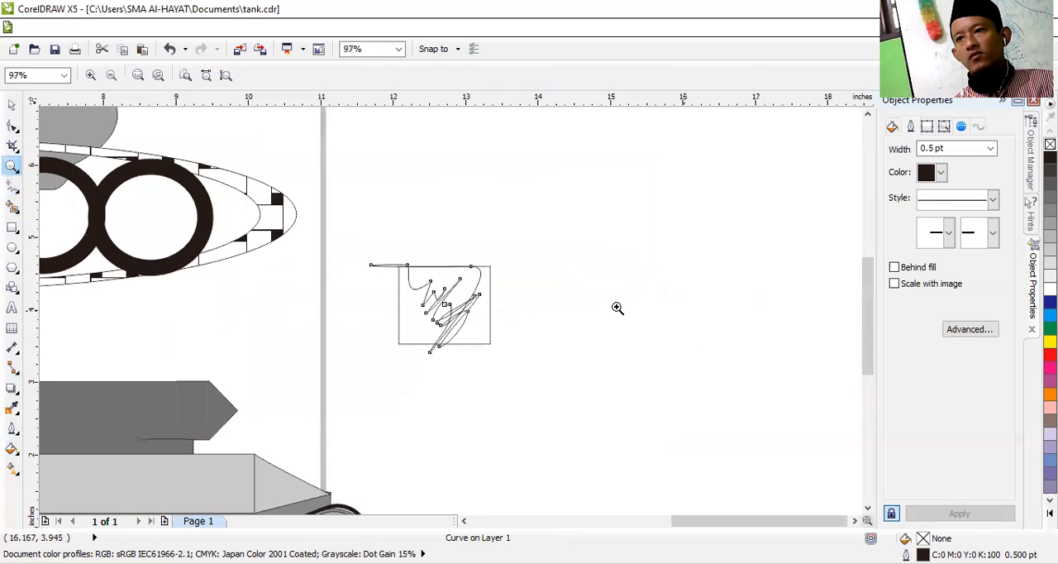
click(442, 304)
click(446, 308)
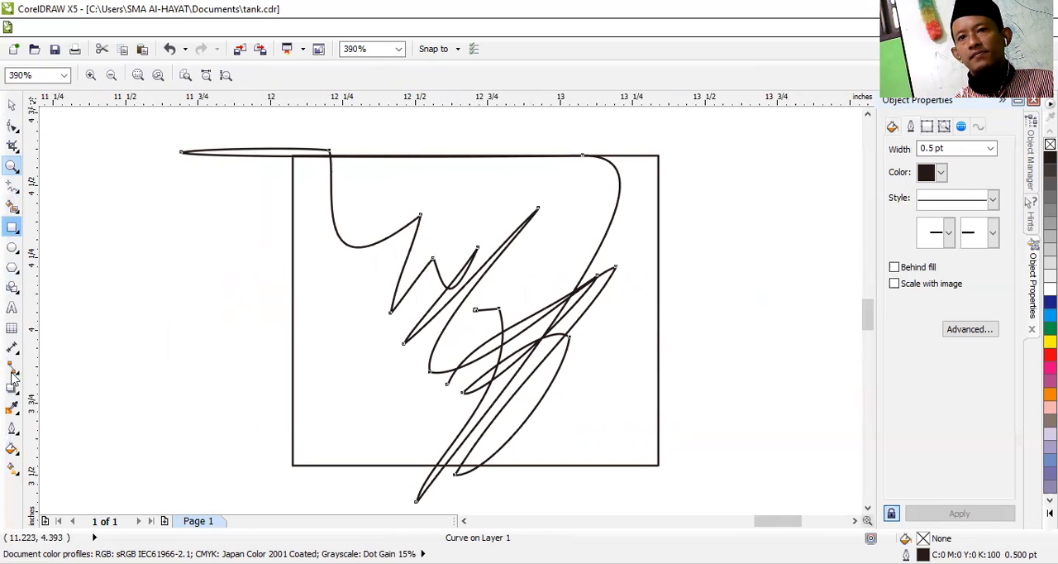
click(12, 447)
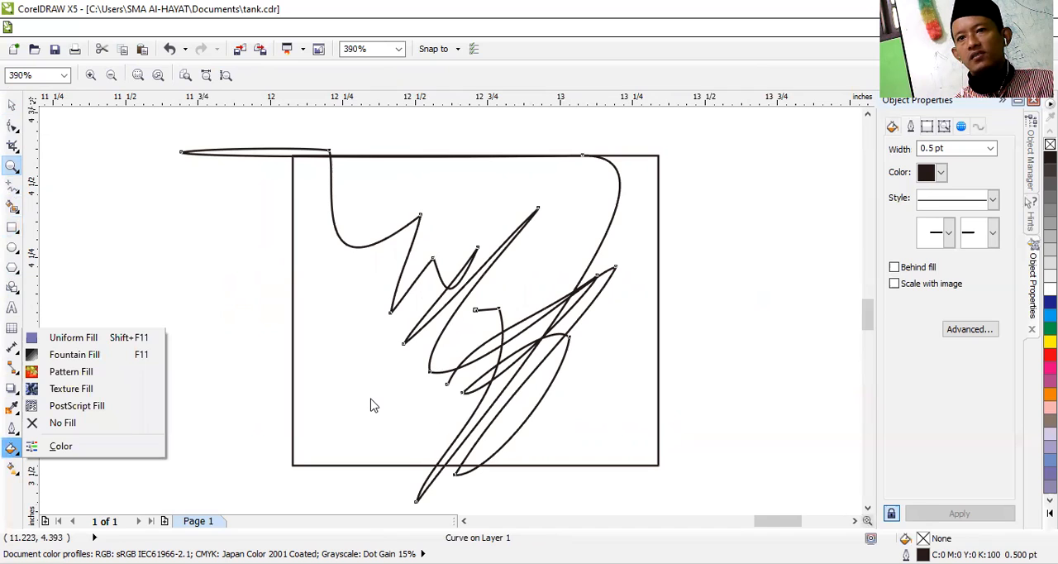
click(371, 399)
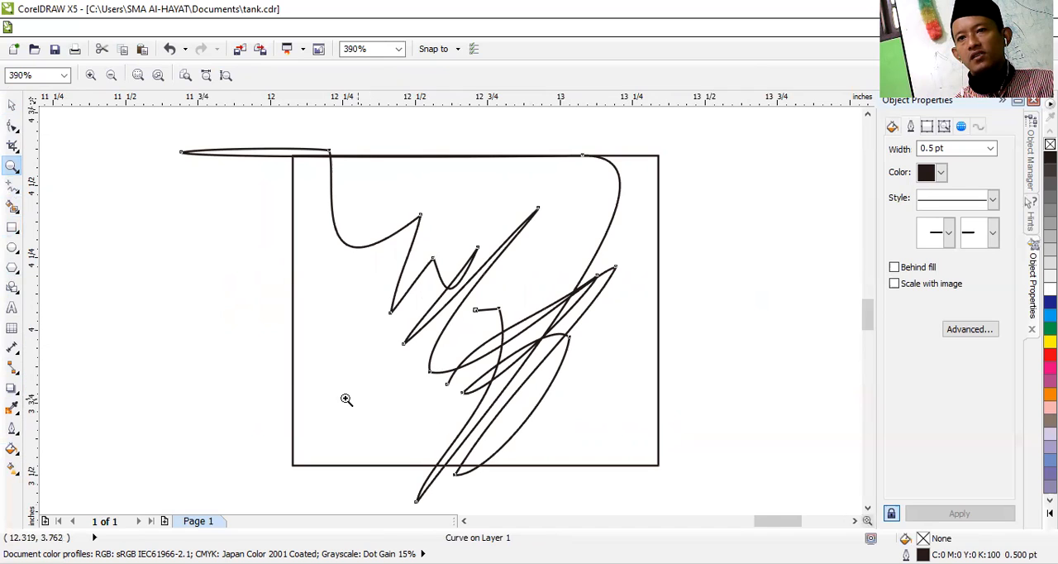
click(12, 448)
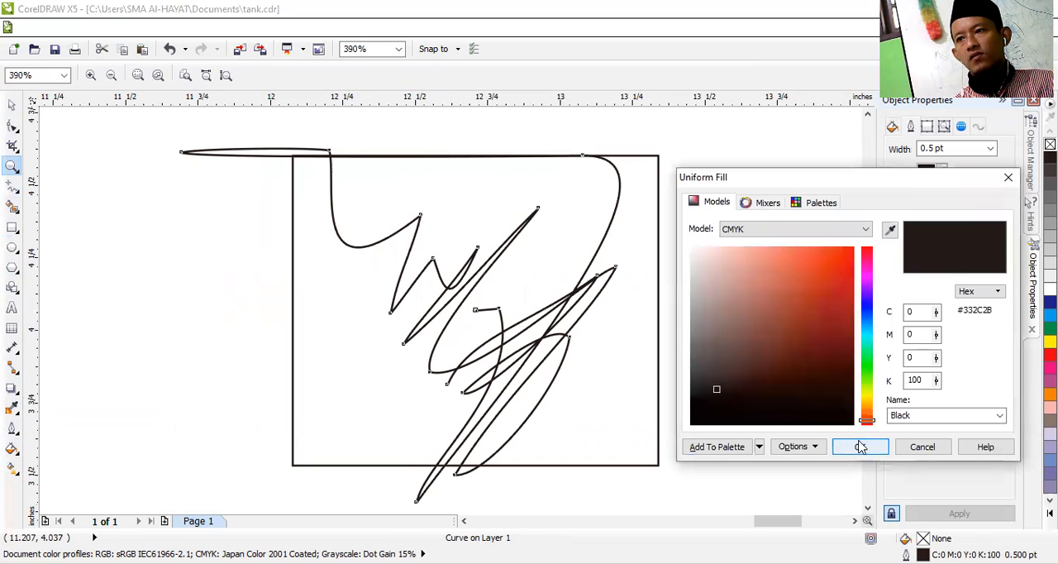
click(802, 284)
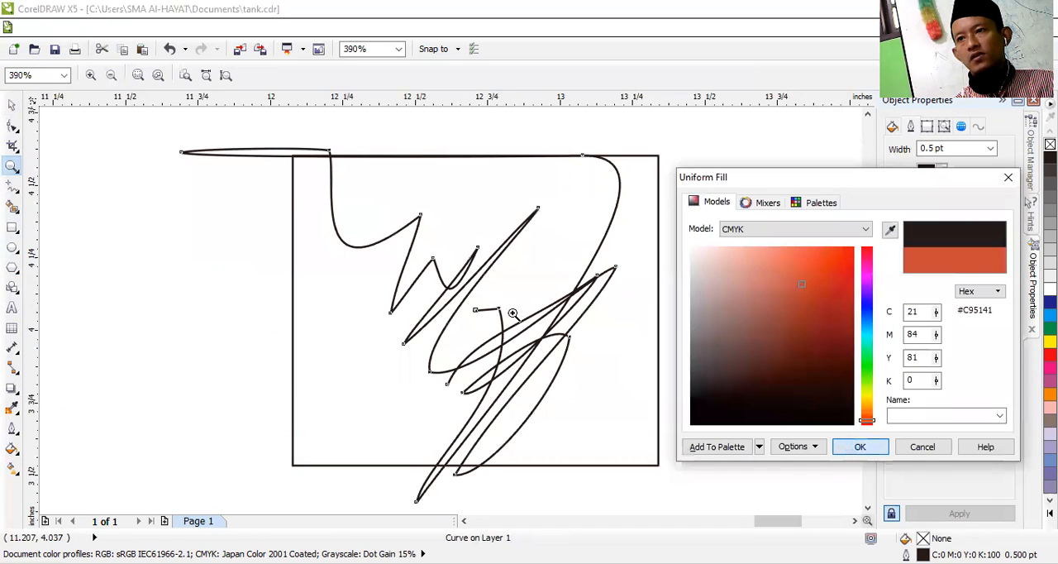
key(Return)
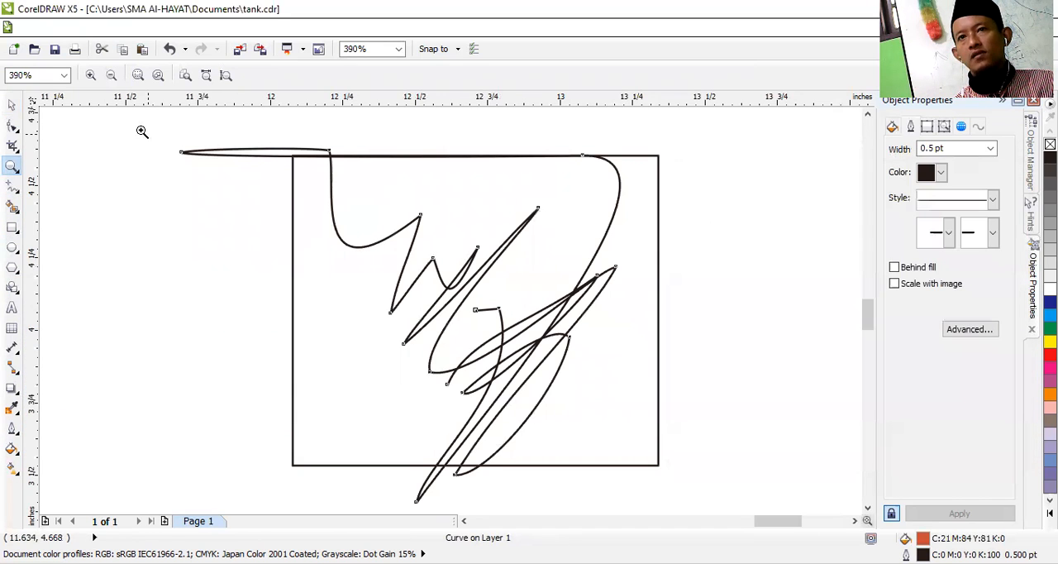
click(13, 451)
Step: Fill the rectangle behind the scribble with red and group it with the scribbled curve
click(13, 105)
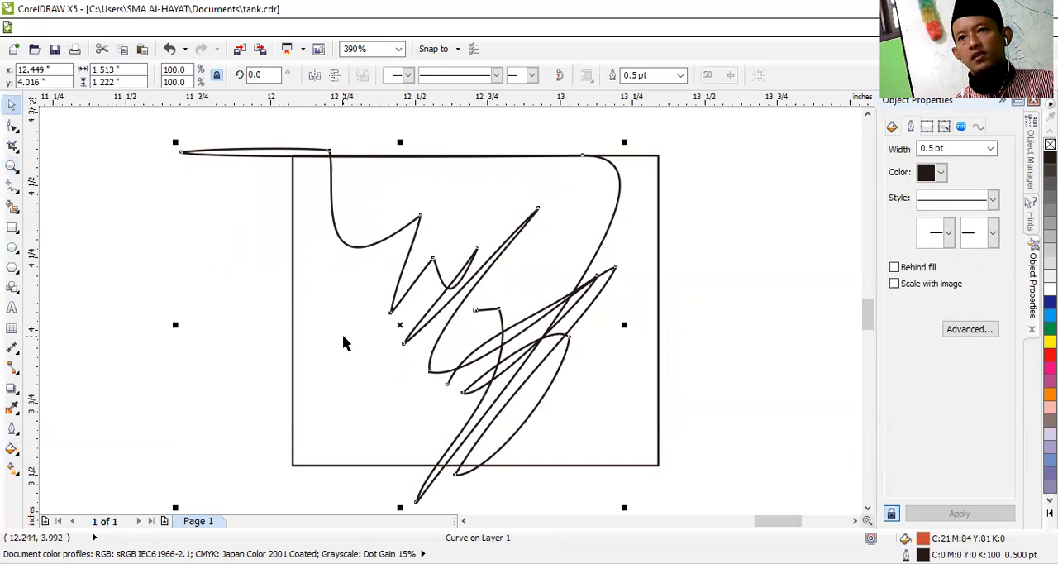
click(385, 364)
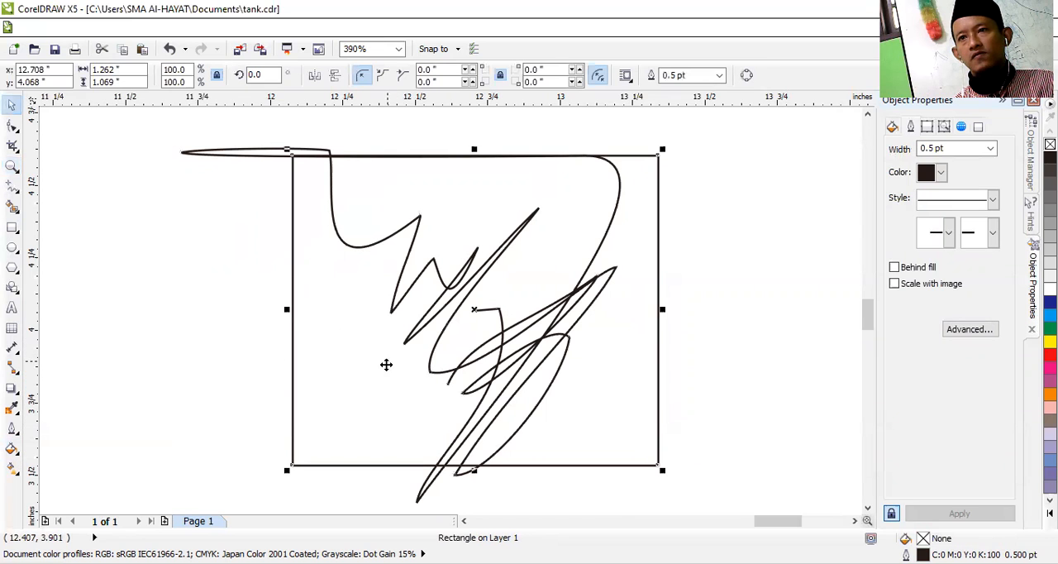
click(13, 450)
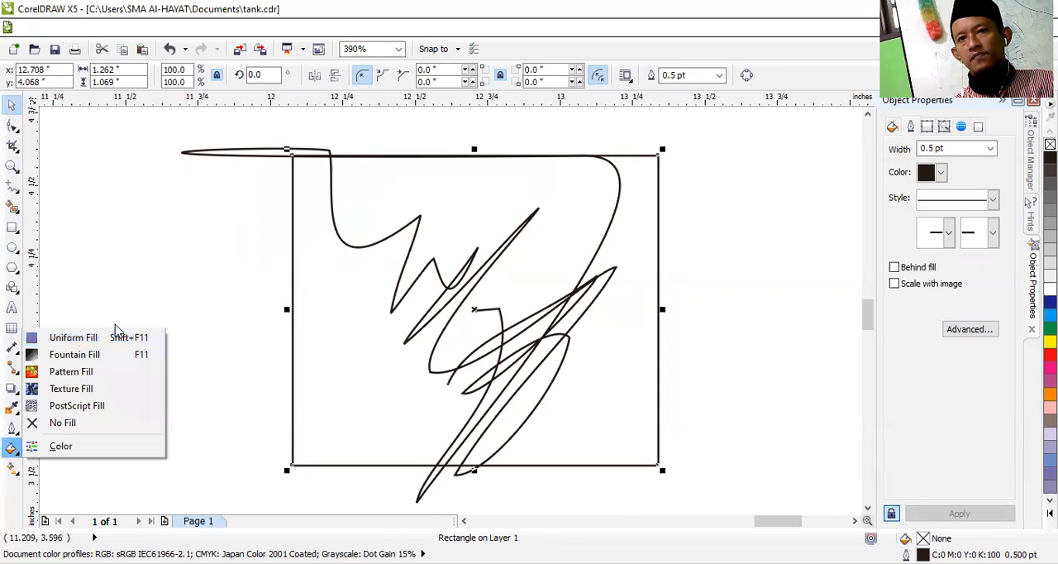
click(311, 362)
click(1049, 353)
click(800, 378)
drag(139, 116, 682, 475)
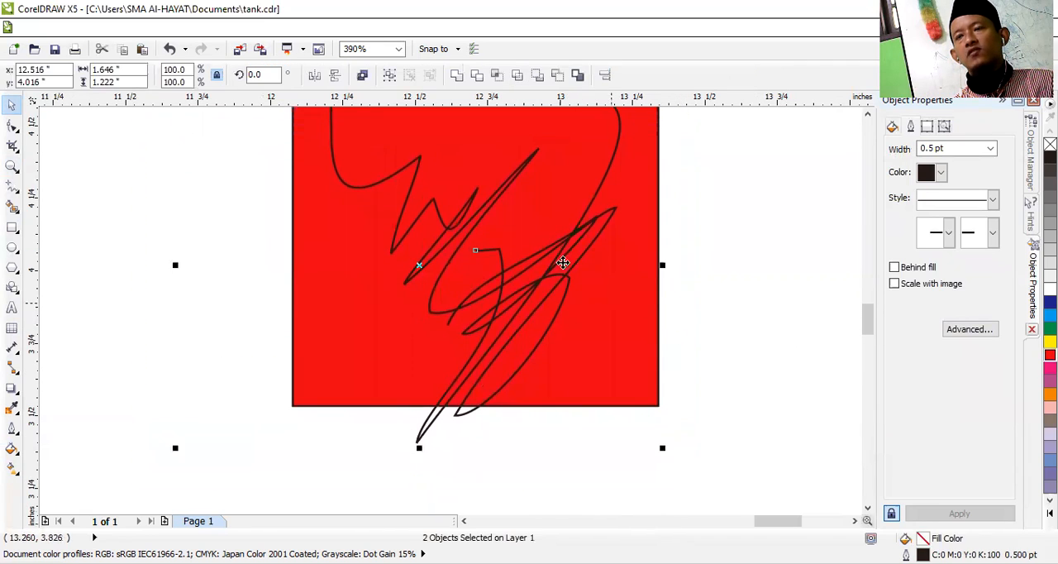
click(390, 79)
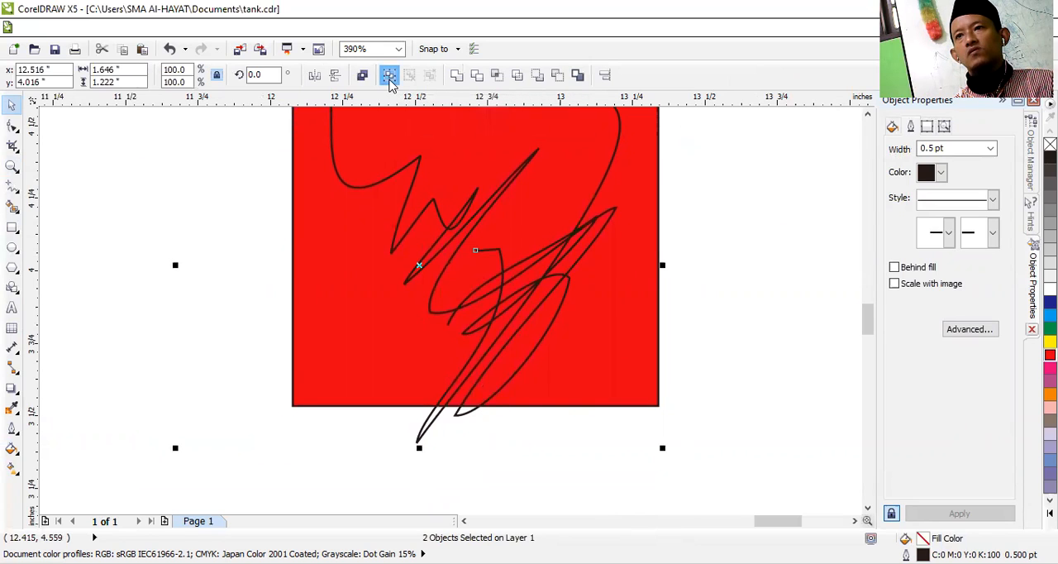
Step: Convert the group to a 300 dpi CMYK Color (32-bit) bitmap with anti-aliasing and a transparent background
click(281, 29)
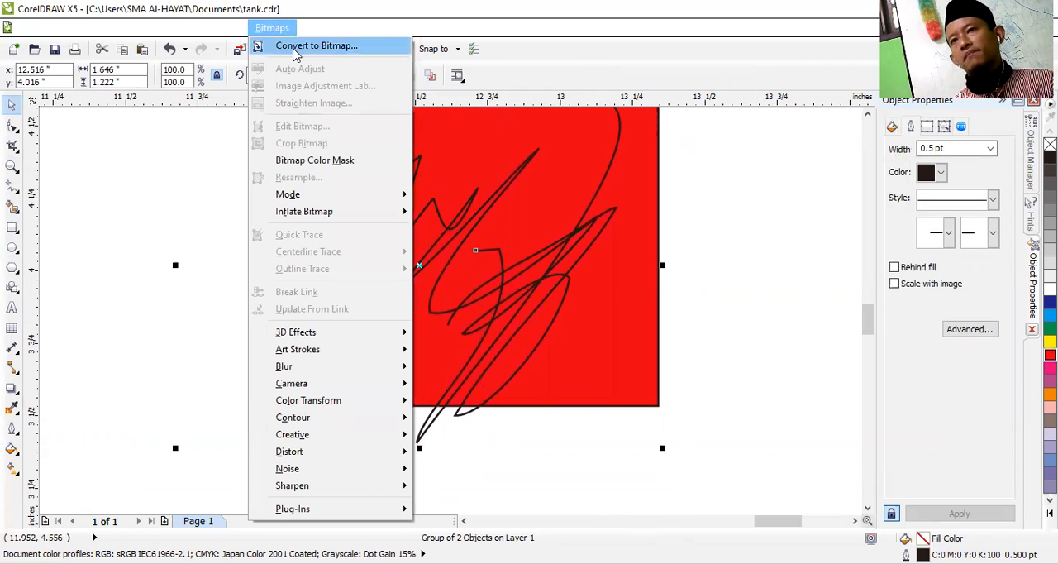
click(295, 46)
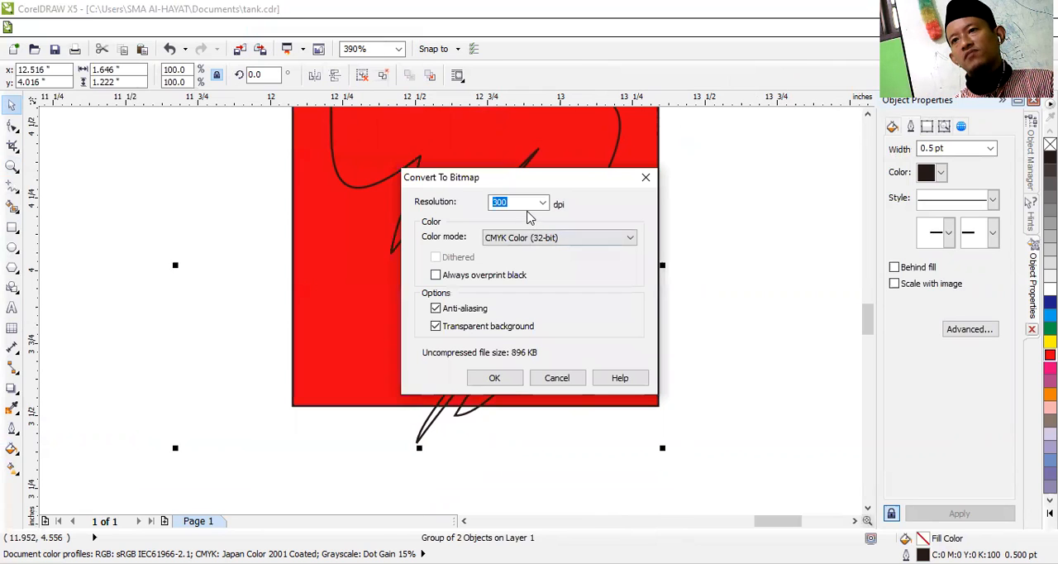
click(495, 379)
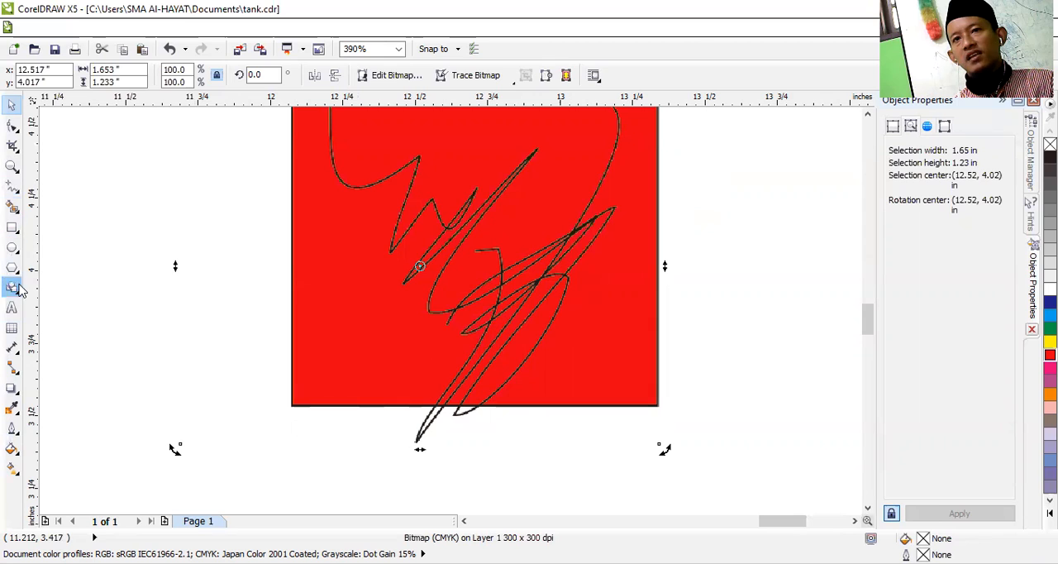
Step: Examine at high magnification how the bitmap renders the scribble's tip and the rectangle's lower edge
click(12, 248)
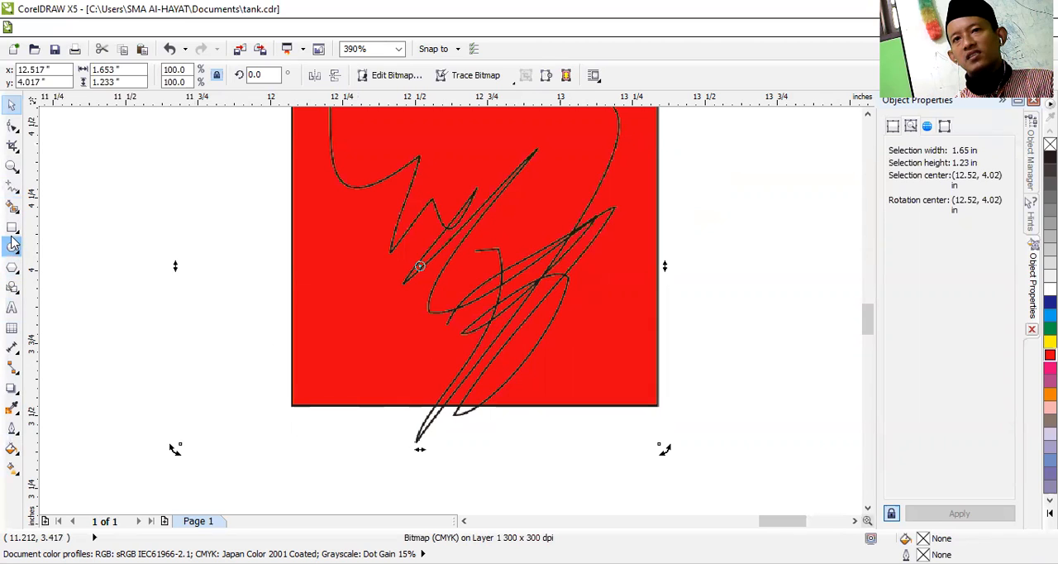
click(12, 165)
click(429, 428)
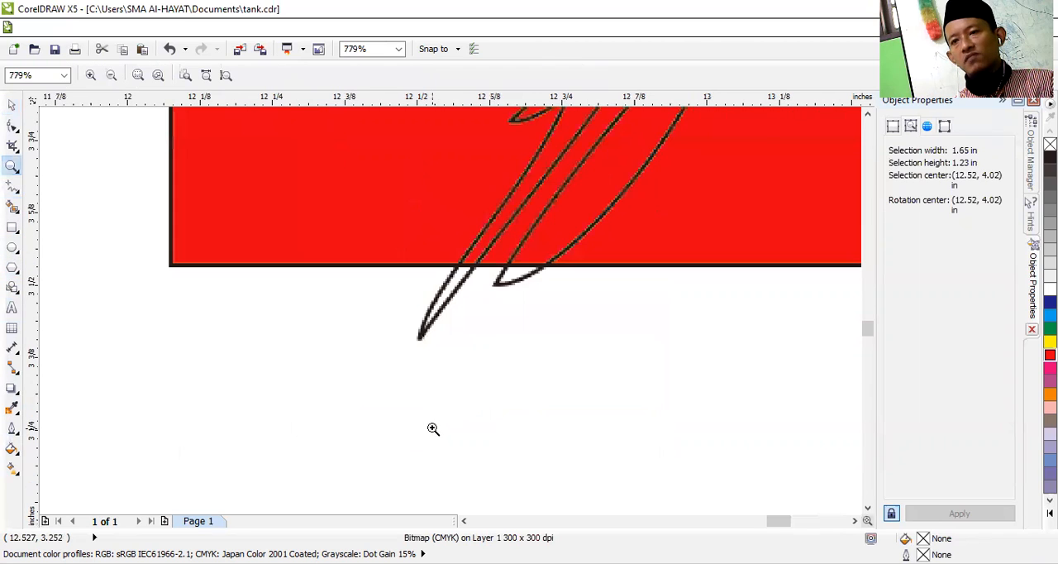
click(461, 296)
click(418, 313)
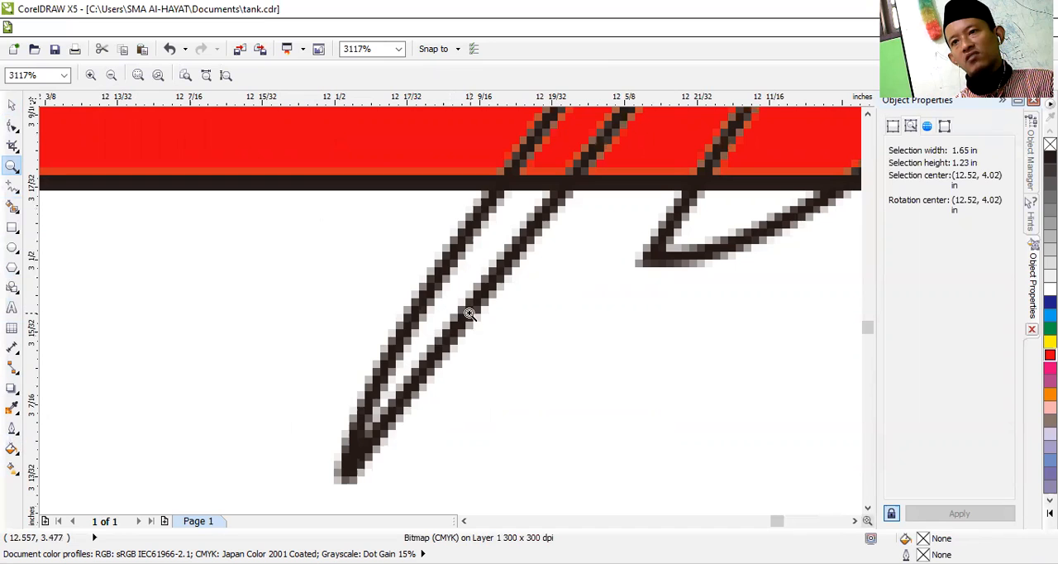
scroll(453, 315, down, 5)
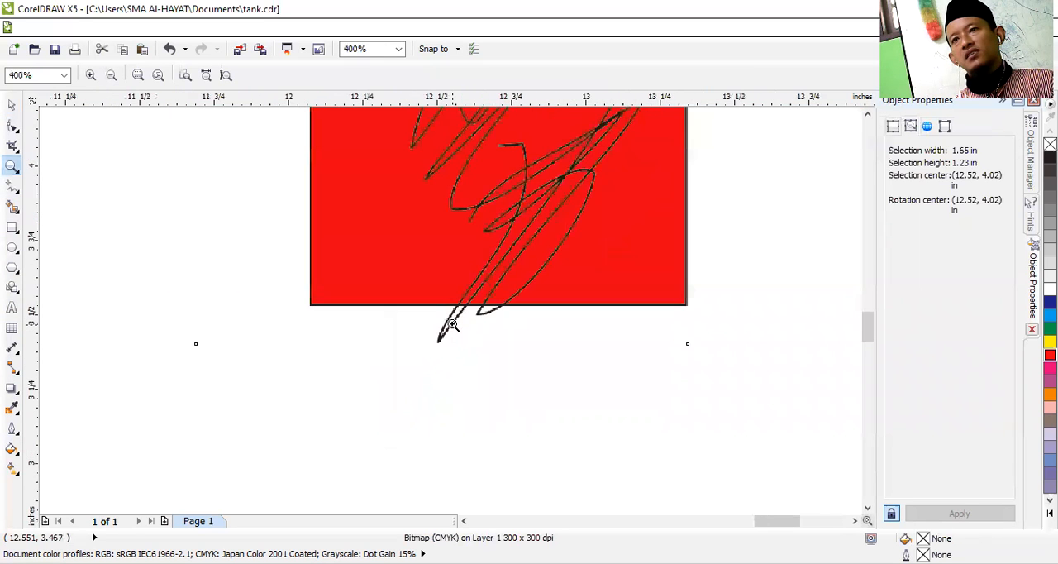
scroll(453, 327, up, 2)
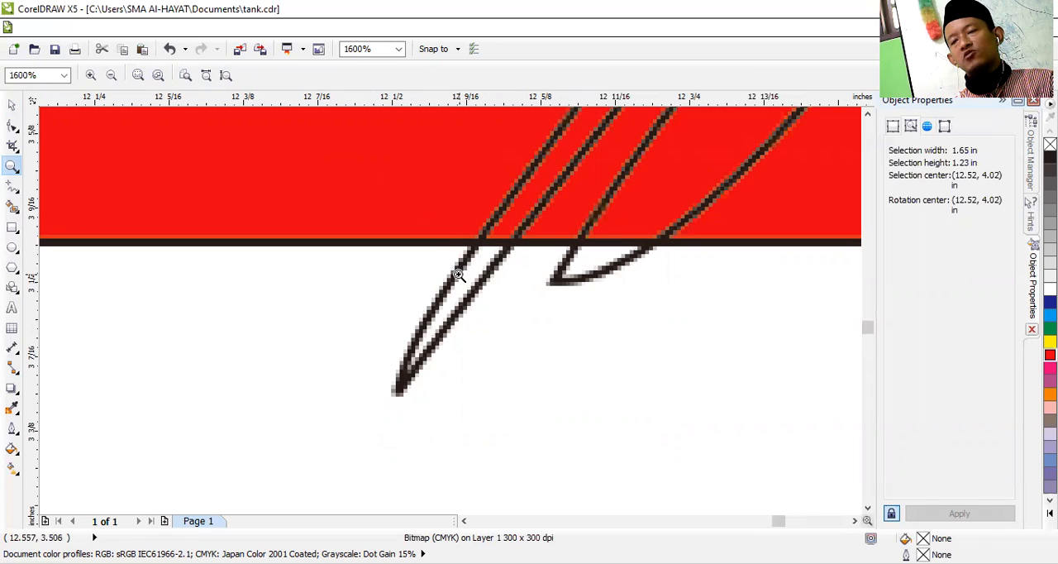
click(112, 76)
click(114, 78)
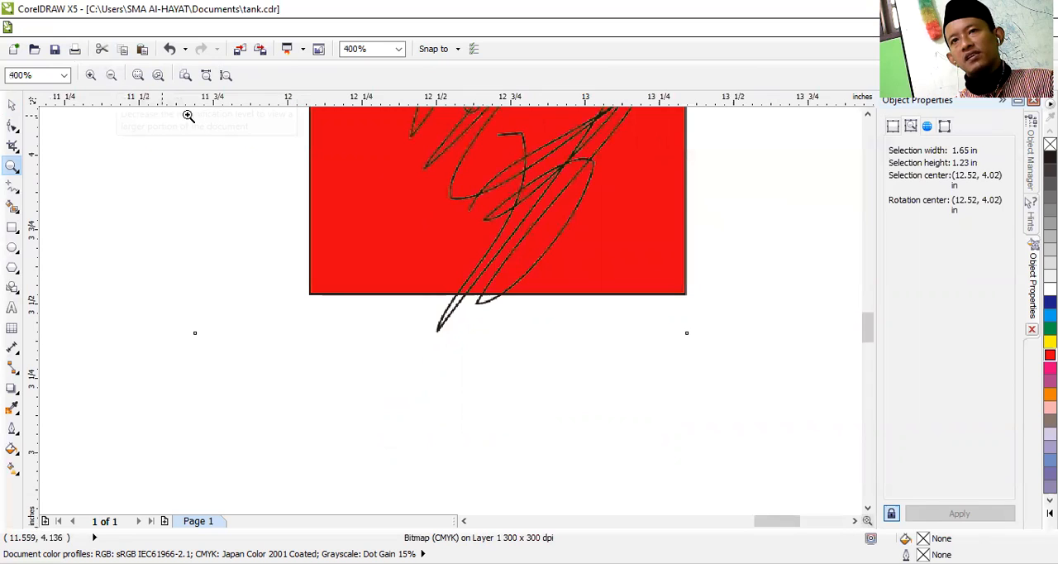
Step: Undo the bitmap conversion, redo it to compare the bitmap edges with the vector outlines, and return to the vector group
click(168, 50)
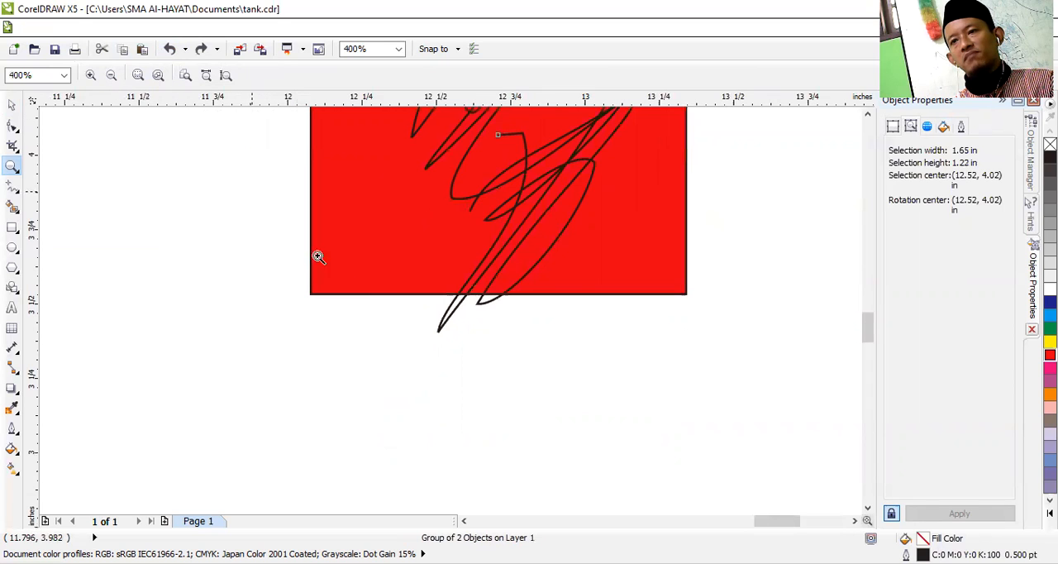
click(443, 309)
click(478, 309)
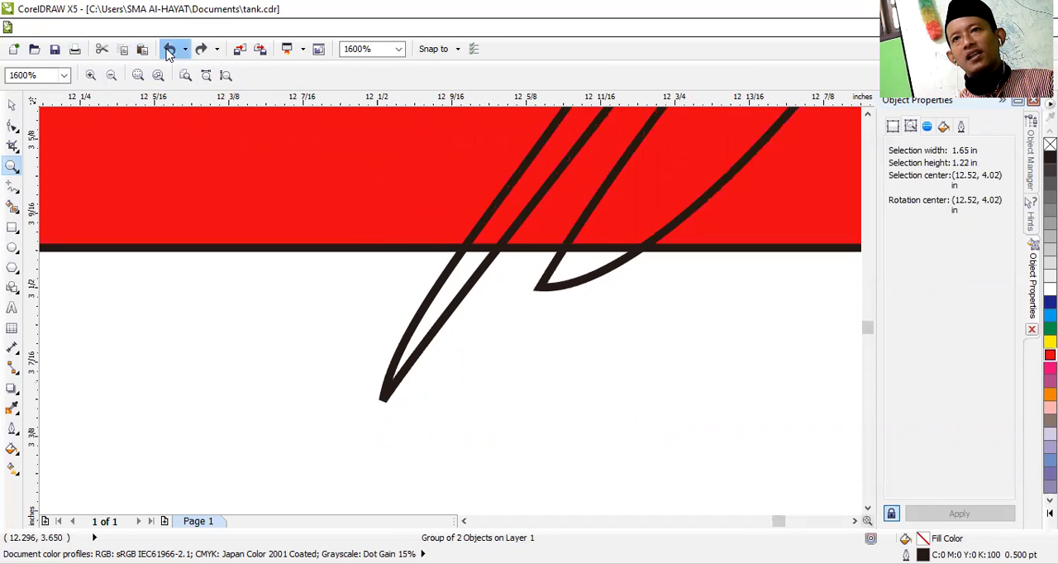
click(199, 53)
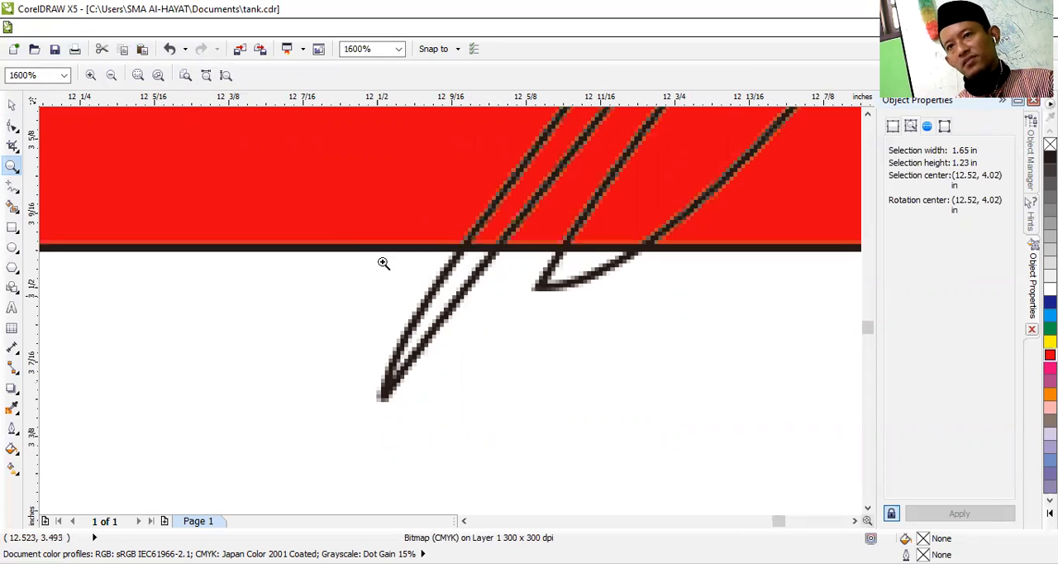
click(170, 51)
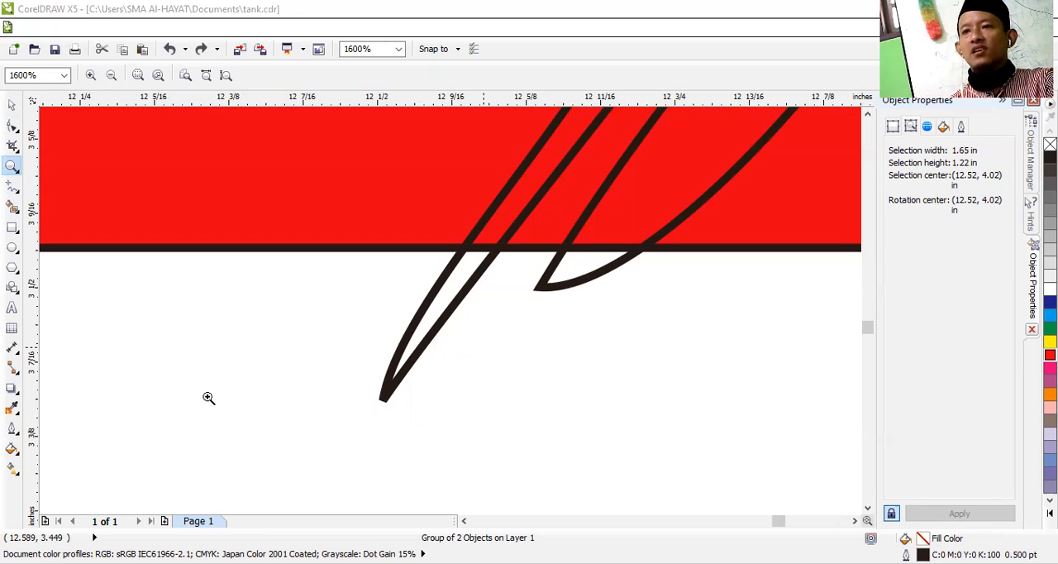
Step: Reduce the group's height to about 1.18 in and move it inside the page's upper-left corner, centred at about (1.24, 7.56) in
key(space)
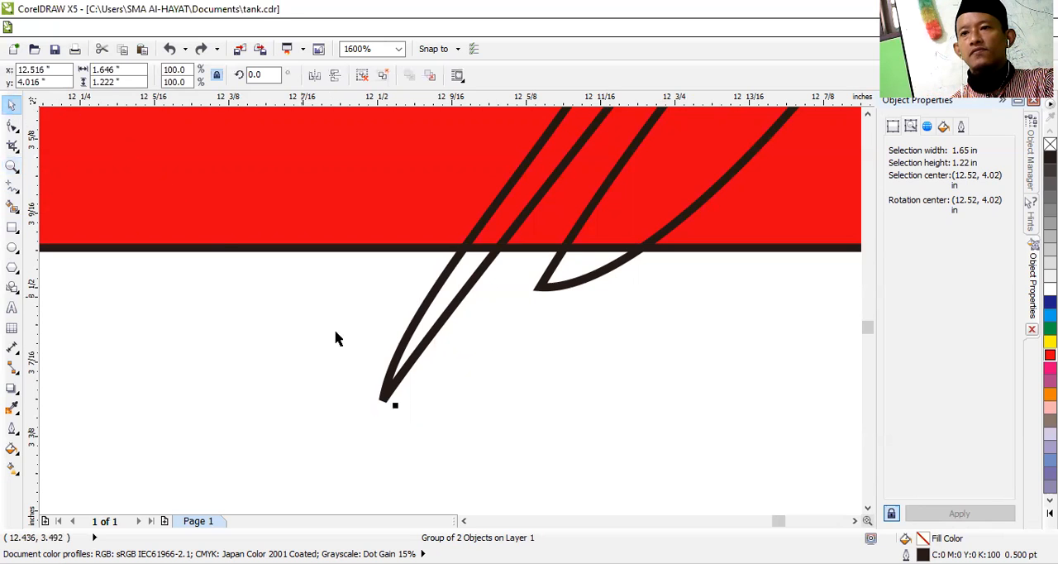
drag(393, 406, 394, 357)
scroll(385, 395, down, 2)
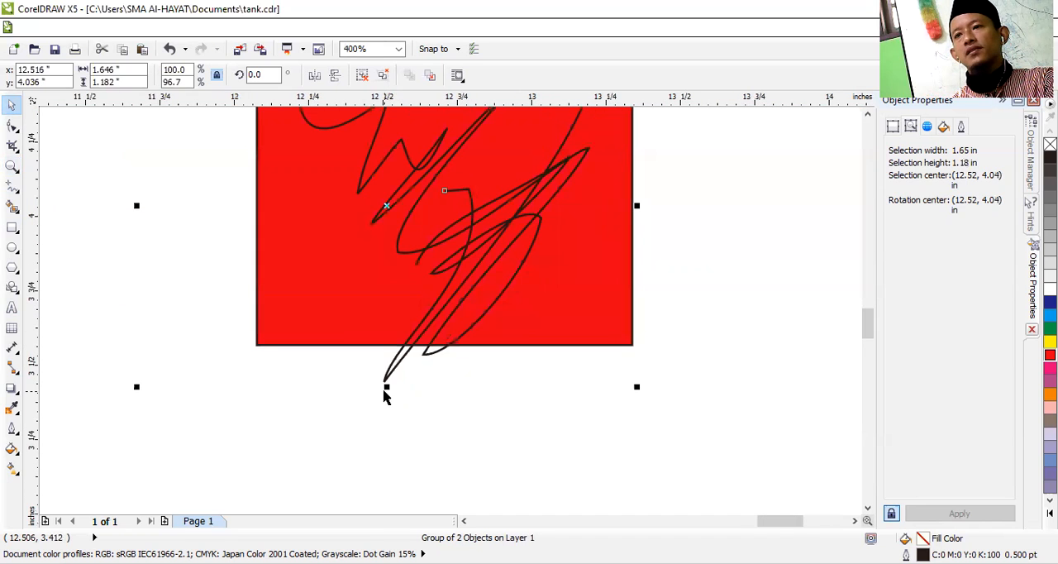
scroll(385, 396, down, 1)
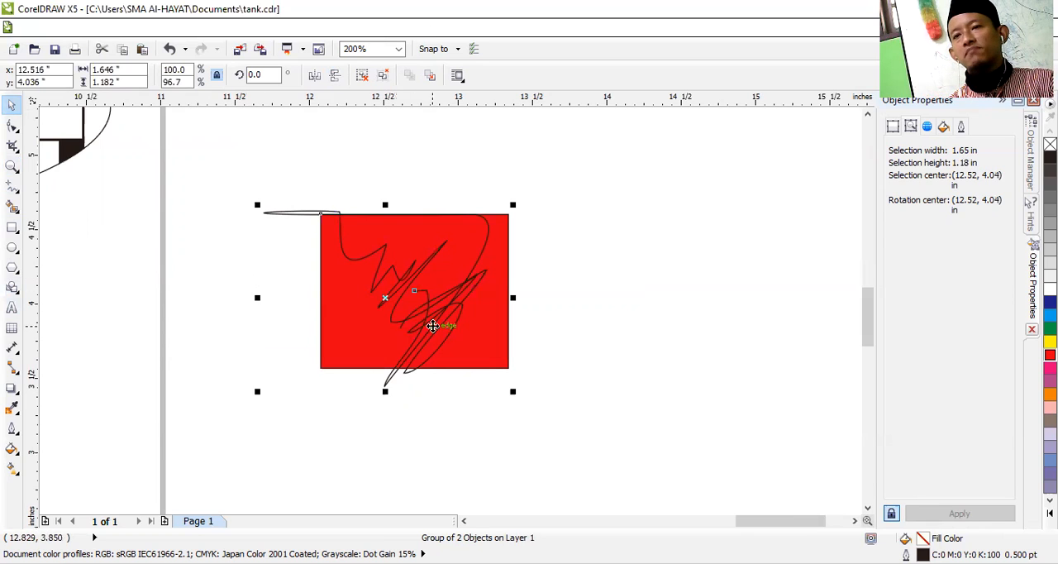
scroll(291, 329, down, 2)
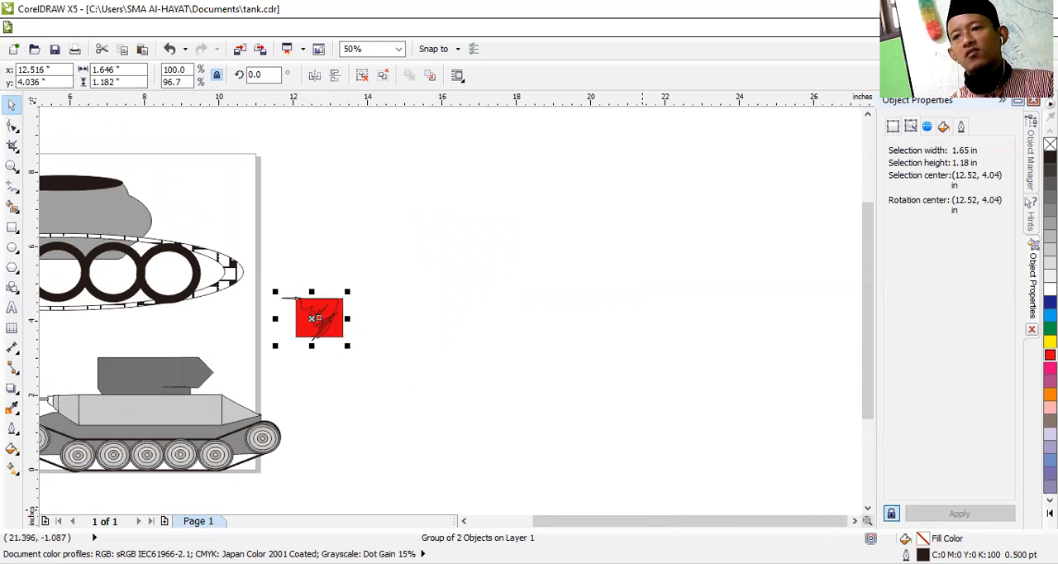
drag(674, 522, 642, 515)
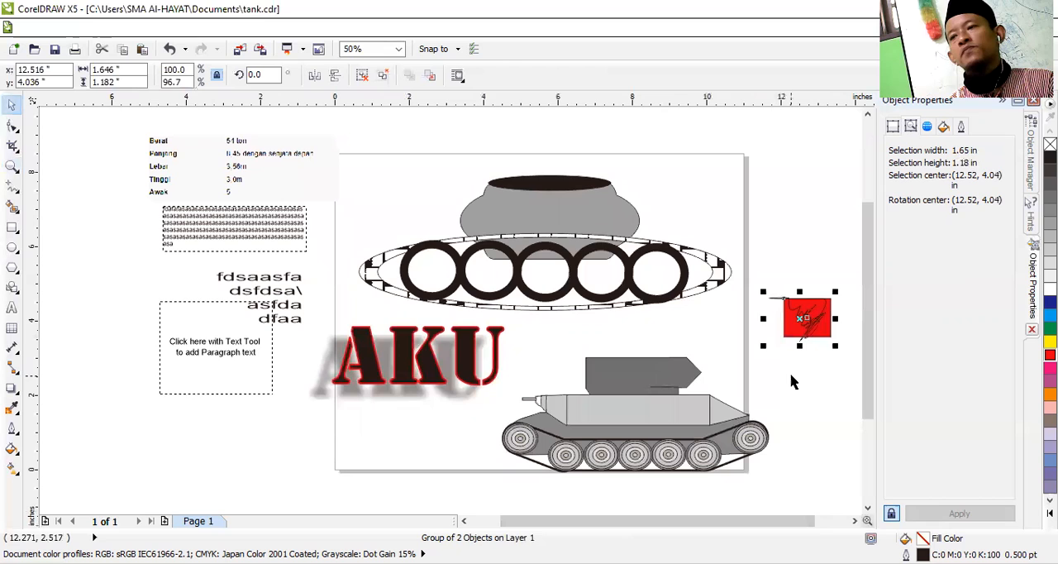
drag(811, 321, 391, 191)
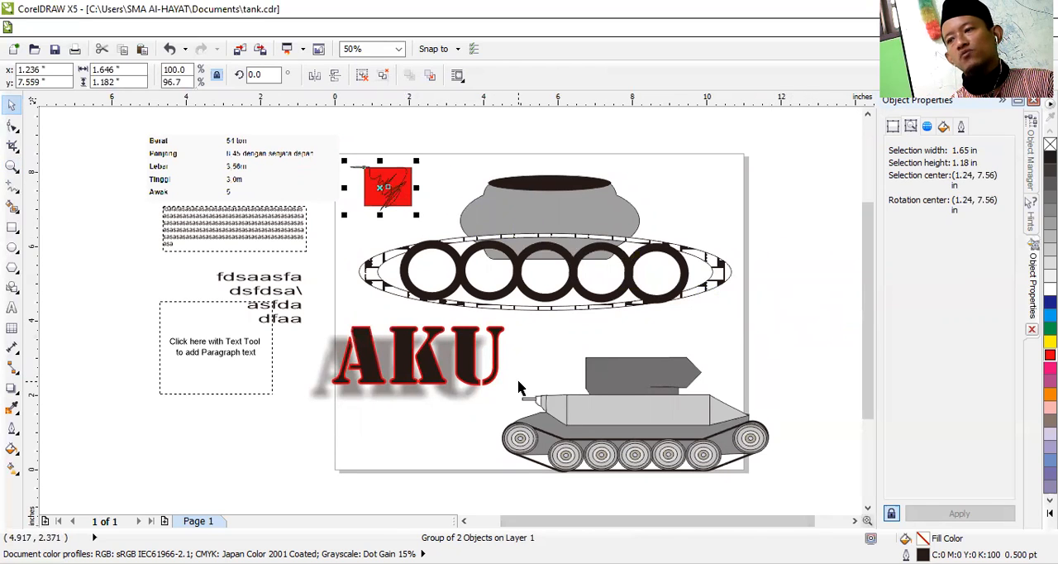